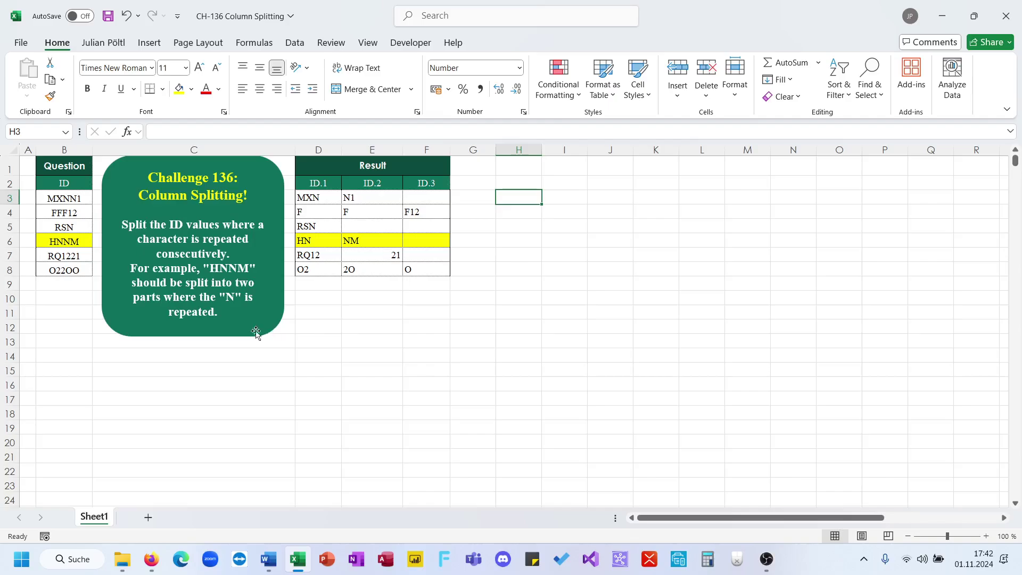
Examine the ID list, the repeated characters in MXNN1 and RQ1221, and the expected split for RQ1221
drag(80, 197, 73, 262)
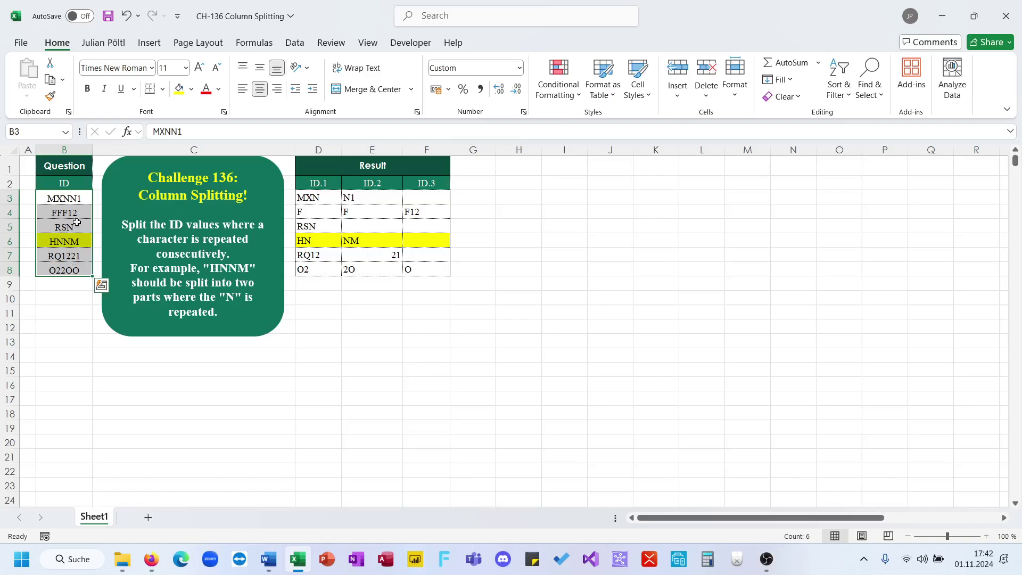
click(71, 196)
click(178, 133)
drag(178, 134, 168, 134)
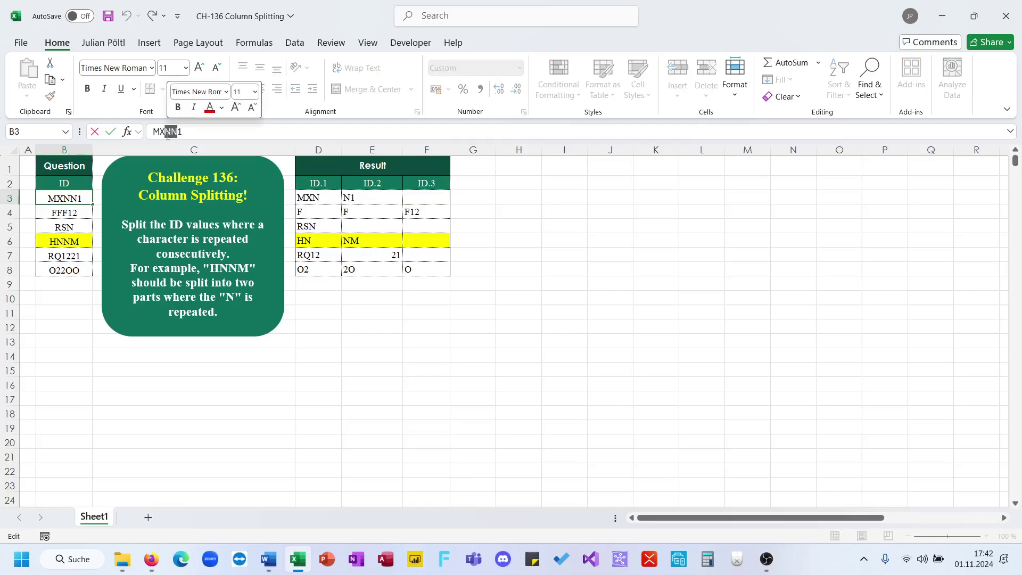
key(Escape)
click(75, 257)
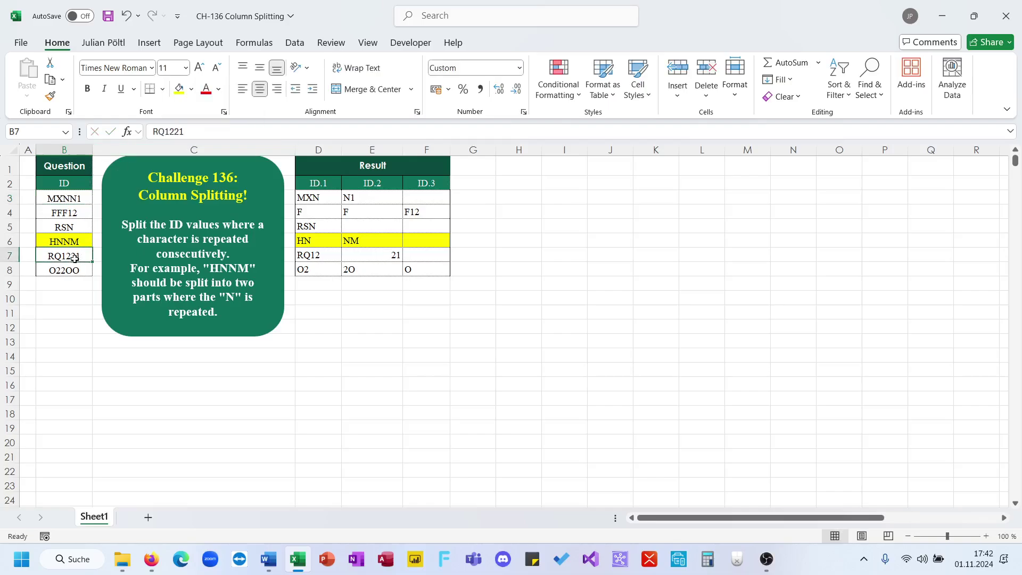
drag(180, 134, 171, 134)
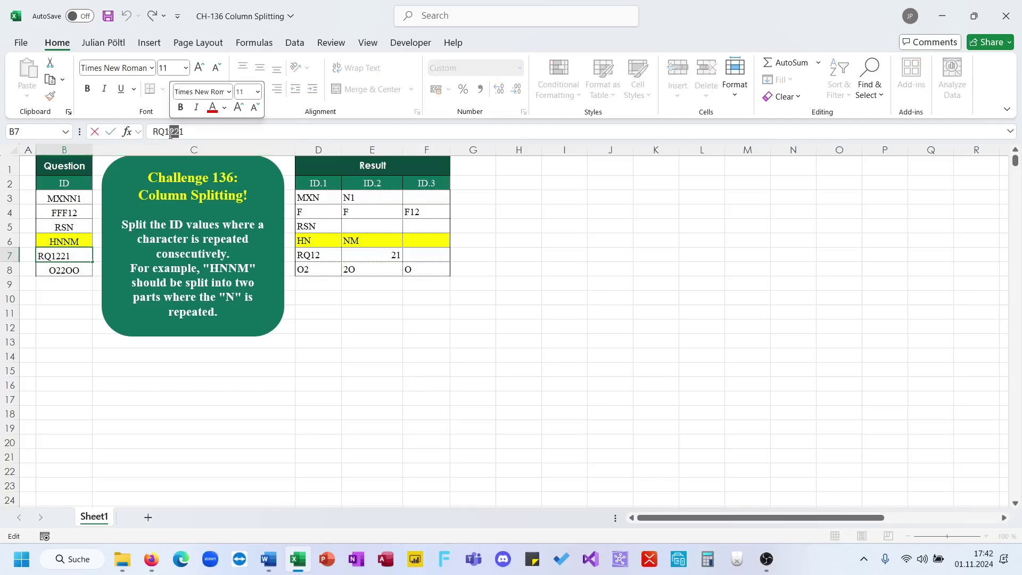
key(Escape)
drag(320, 256, 431, 259)
In H3, split the ID from B3 into single characters with =MID(B3;SEQUENCE(LEN(B3));1)
click(511, 200)
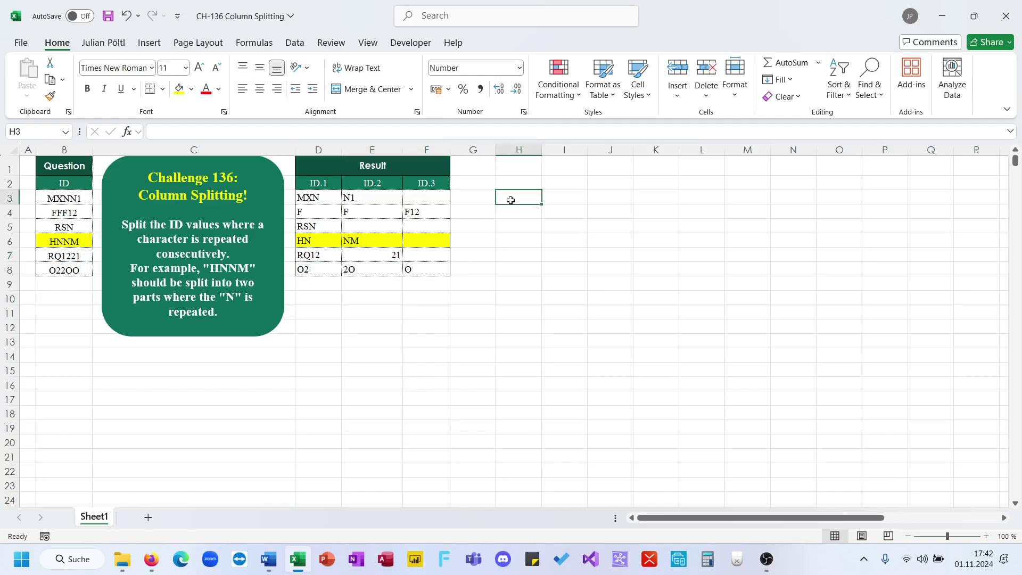
text(=MID()
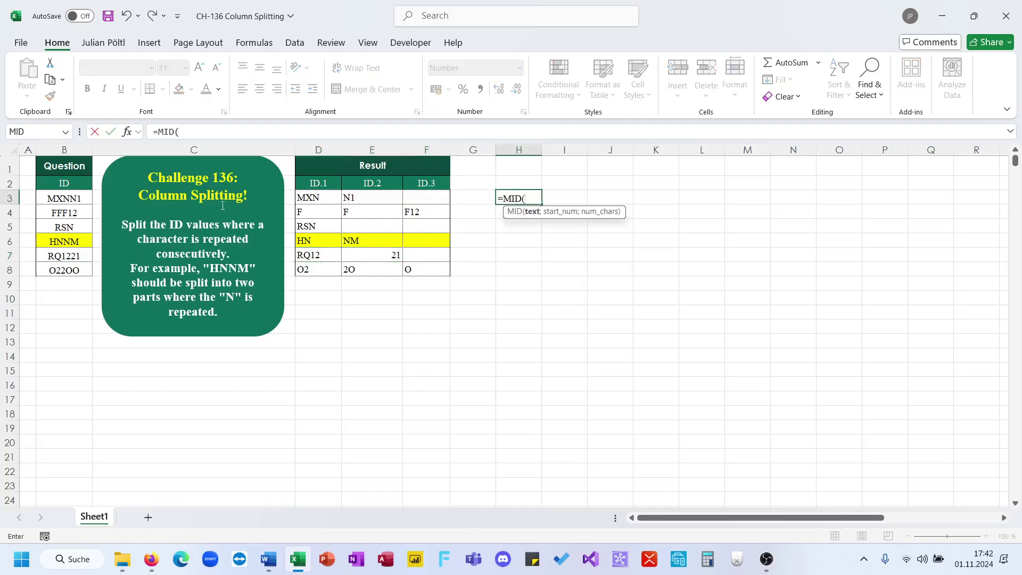
click(75, 196)
text(;)
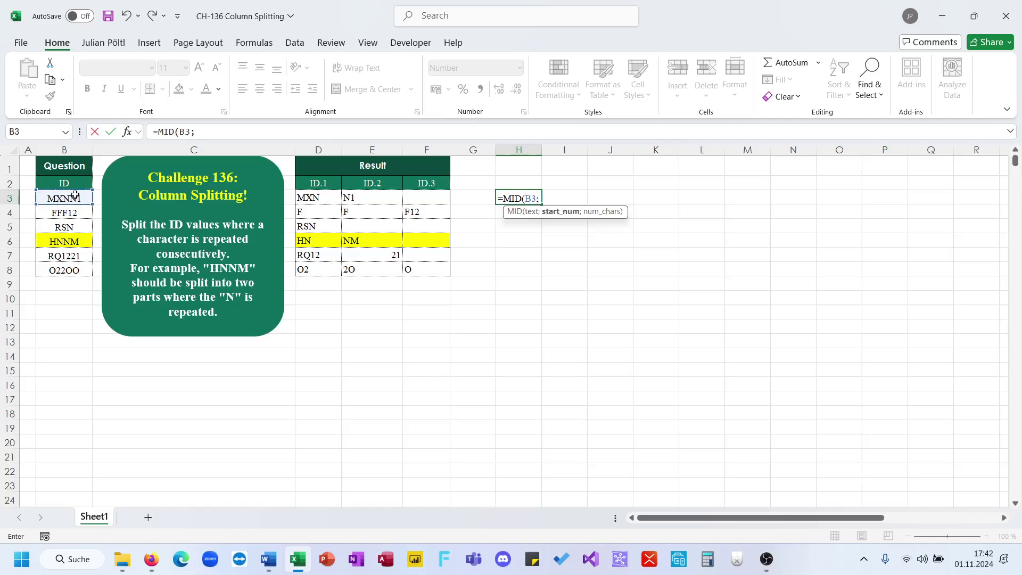
text(se)
key(Down)
key(Down)
key(Down)
key(Down)
key(Down)
key(Tab)
text(len)
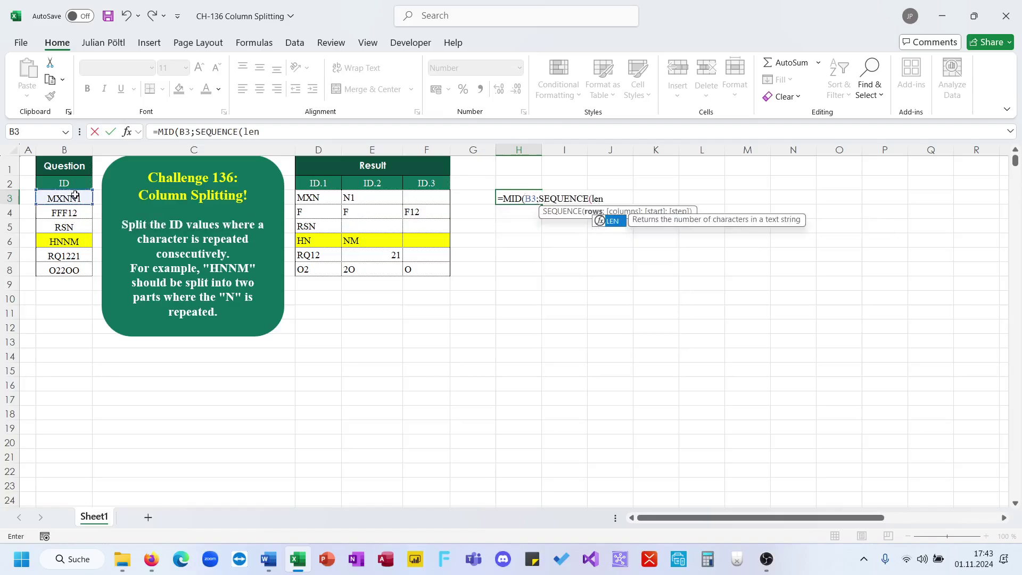
text(()
click(75, 196)
text());1))
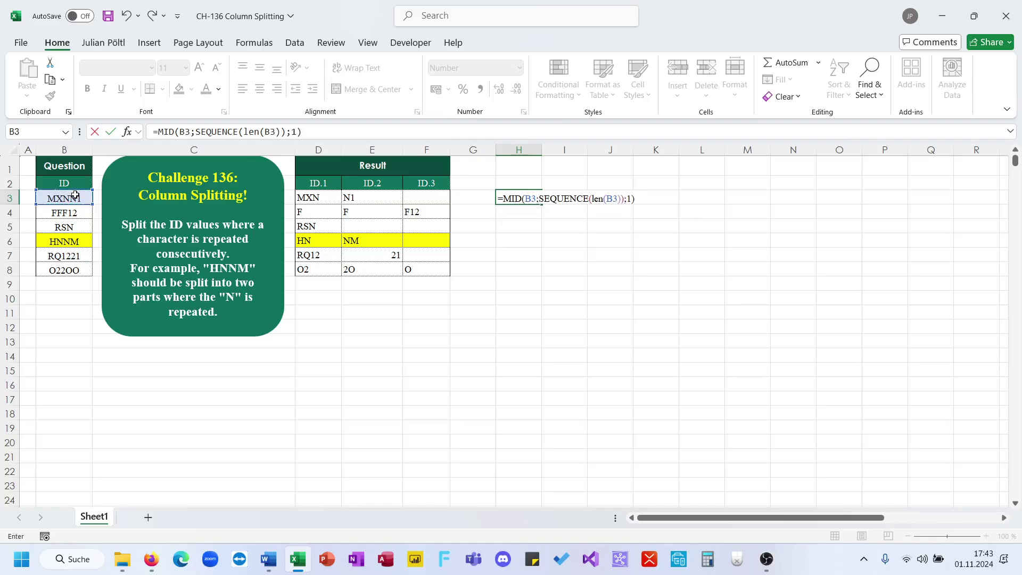
key(Return)
In I3, list the characters without the first one using =DROP(H3#;1)
key(Up)
key(Right)
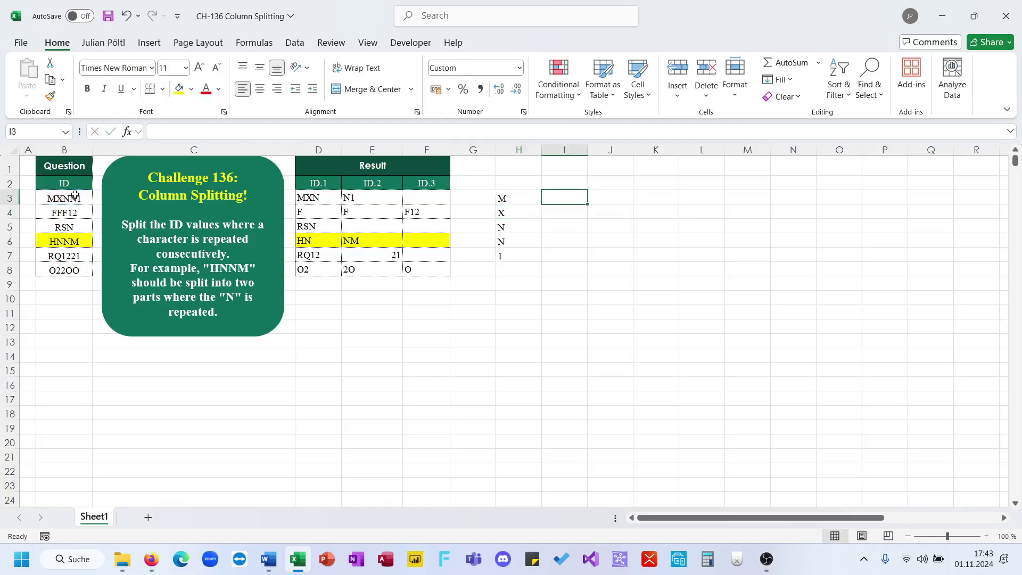
text(=)
key(Left)
key(Escape)
text(=drop()
key(Left)
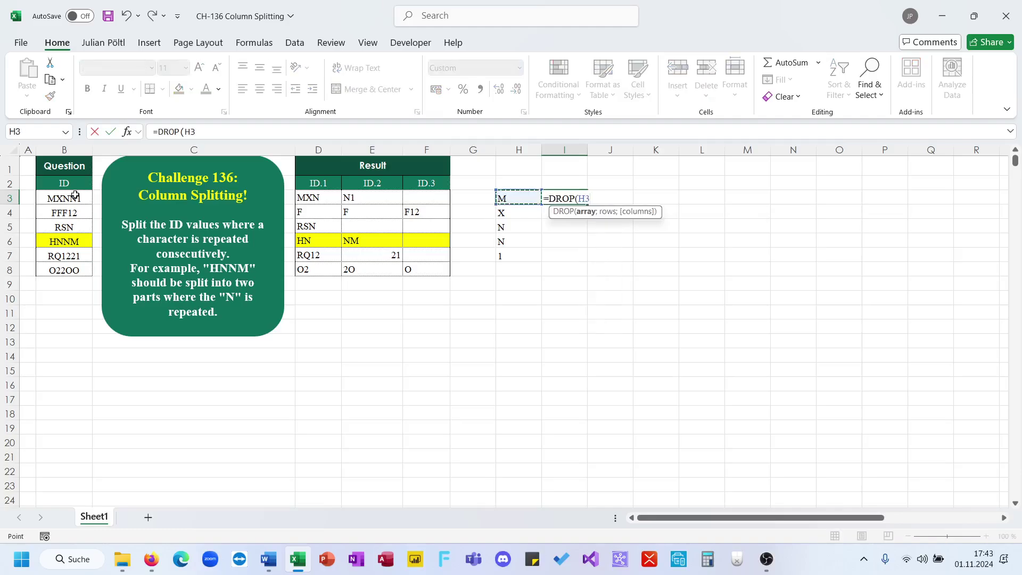
text(#;)
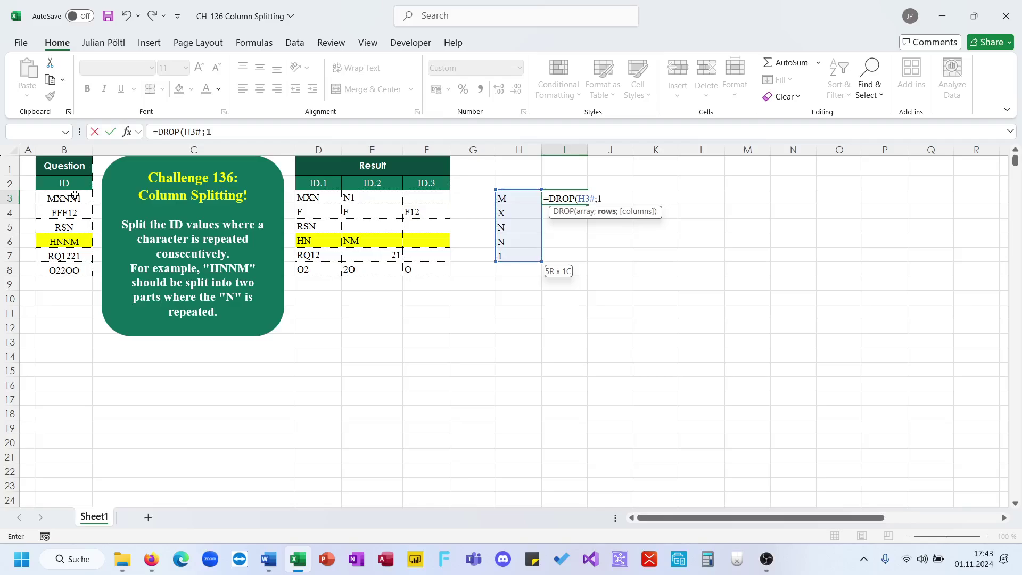
text(1)
key(Return)
Begin a comparison formula in J3 with the spilled characters on its left side, =H3#=
key(Up)
key(Right)
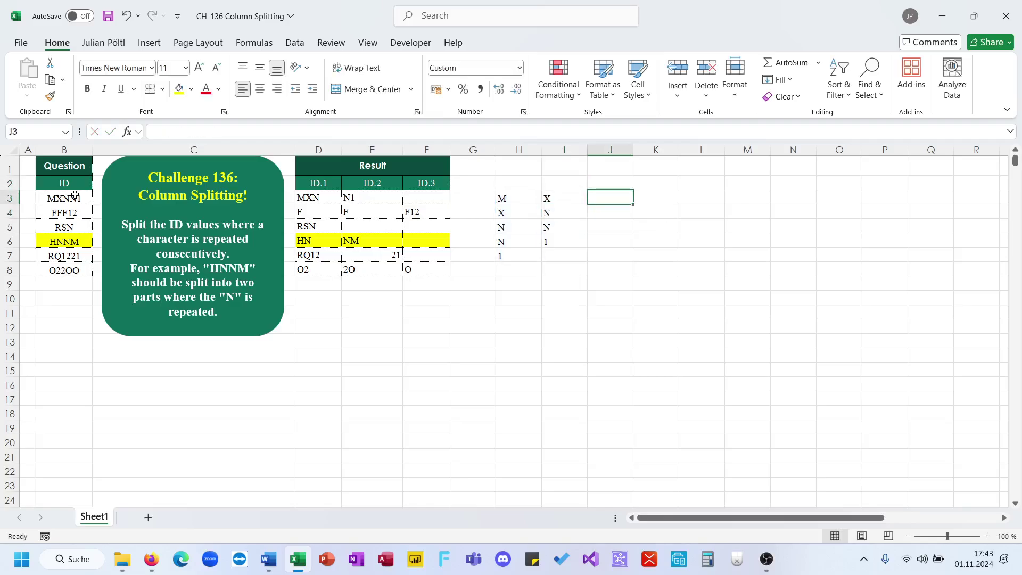
key(Escape)
key(Left)
key(Left)
key(Right)
key(Right)
text(=)
key(Left)
key(Left)
text(#0)
key(Return)
key(Return)
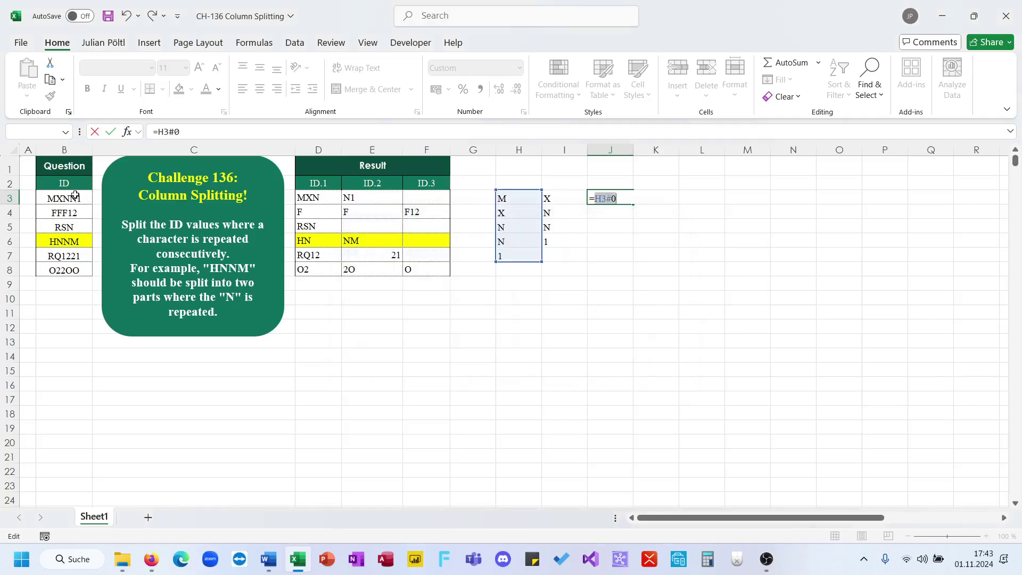
key(End)
key(BackSpace)
text(=)
key(Left)
key(Left)
key(shift+Right)
key(shift+Right)
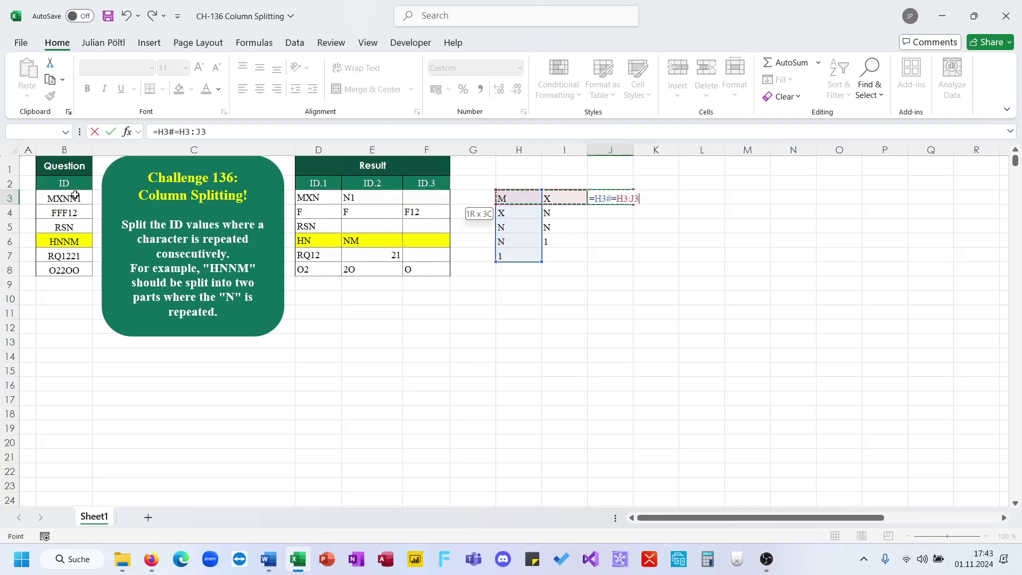
key(ctrl+shift+Down)
key(ctrl+Up)
key(shift+Left)
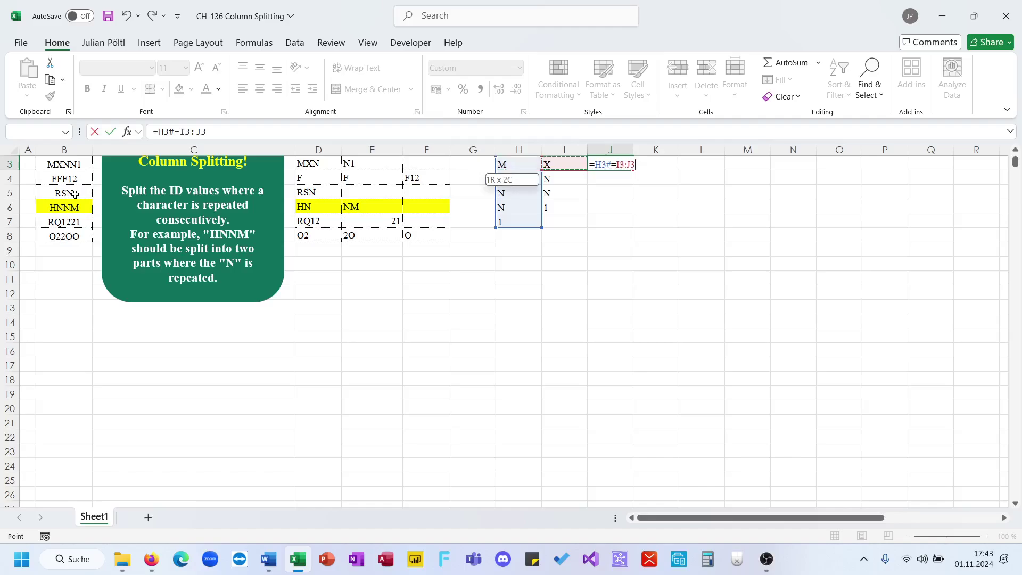
key(ctrl+shift+Down)
key(ctrl+shift+Up)
key(shift+Down)
key(shift+Down)
key(shift+Down)
key(shift+Left)
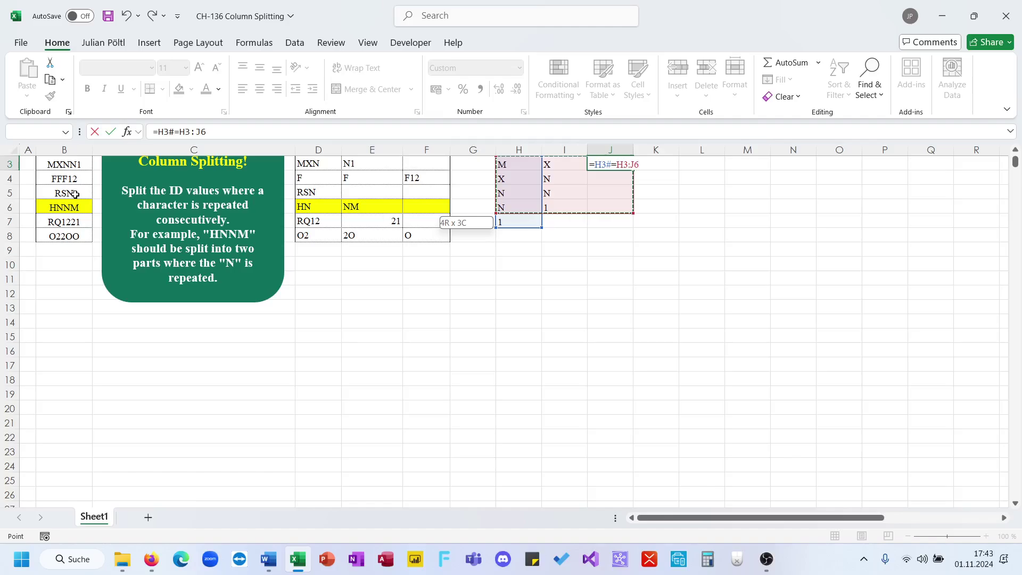
key(BackSpace)
key(BackSpace)
key(BackSpace)
key(BackSpace)
key(BackSpace)
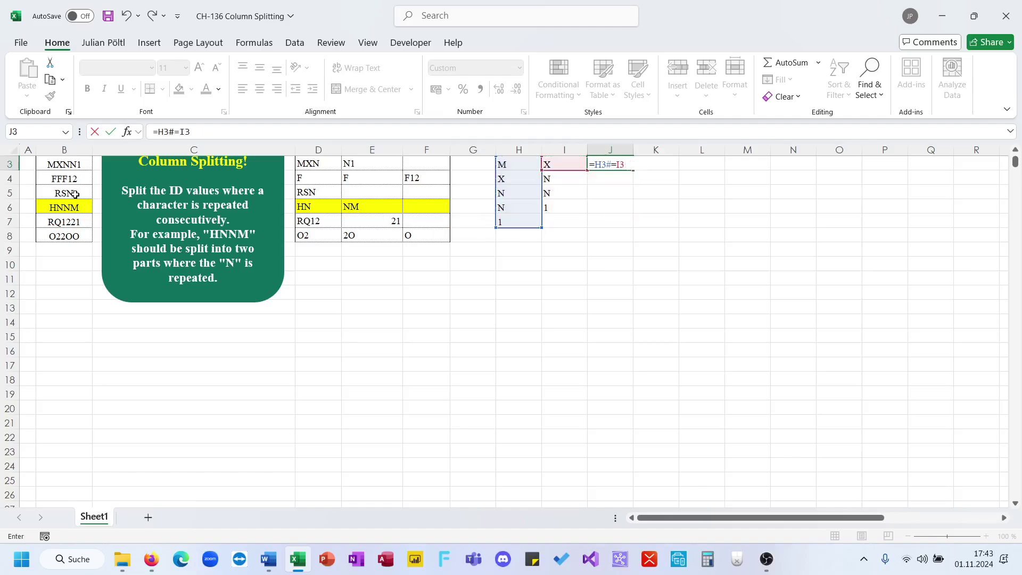
Complete the J3 comparison against the shifted characters as =H3#=I3#
text(I)
key(BackSpace)
key(Left)
key(ctrl+shift+Down)
key(Return)
key(Up)
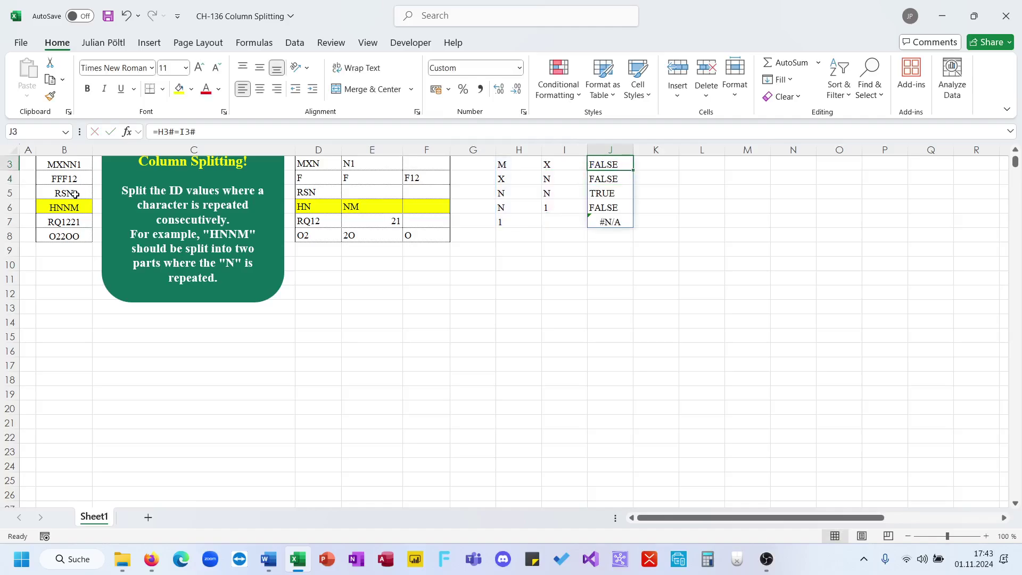
Wrap the J3 comparison in IFNA to replace the #N/A with 0, giving =IFNA(H3#=I3#;0)
scroll(75, 194, up, 1)
drag(525, 227, 570, 244)
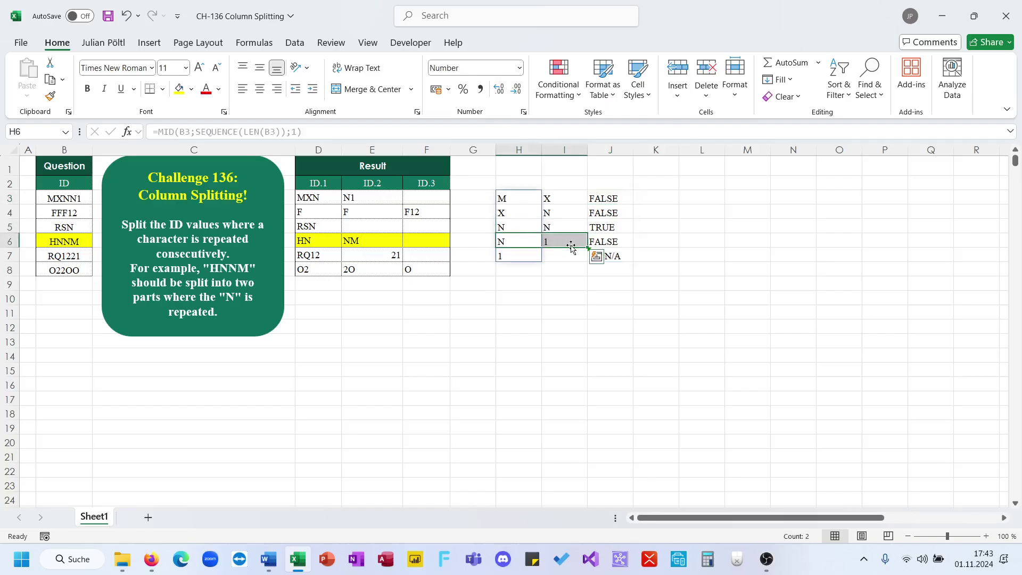
click(605, 198)
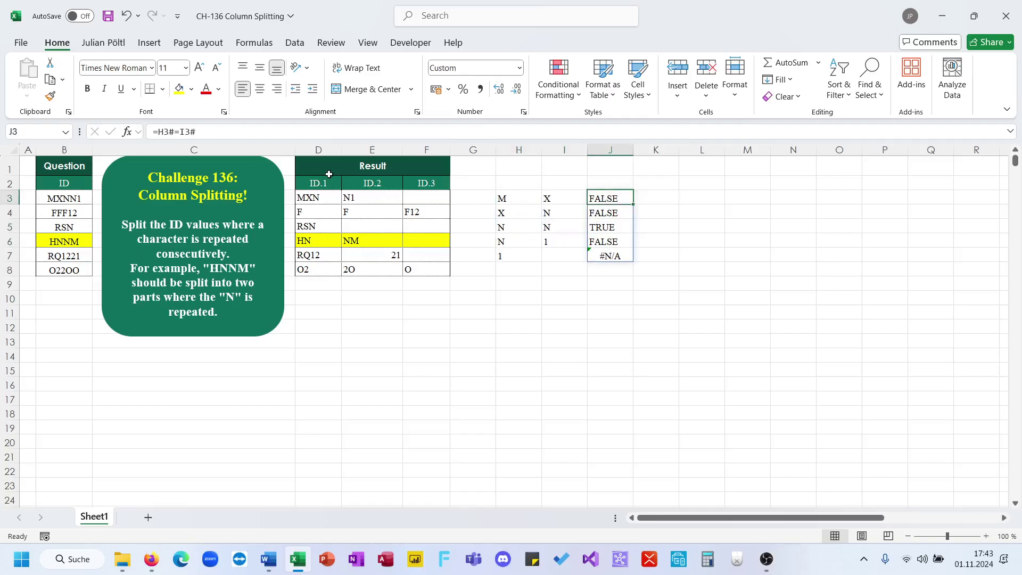
click(161, 136)
text(if)
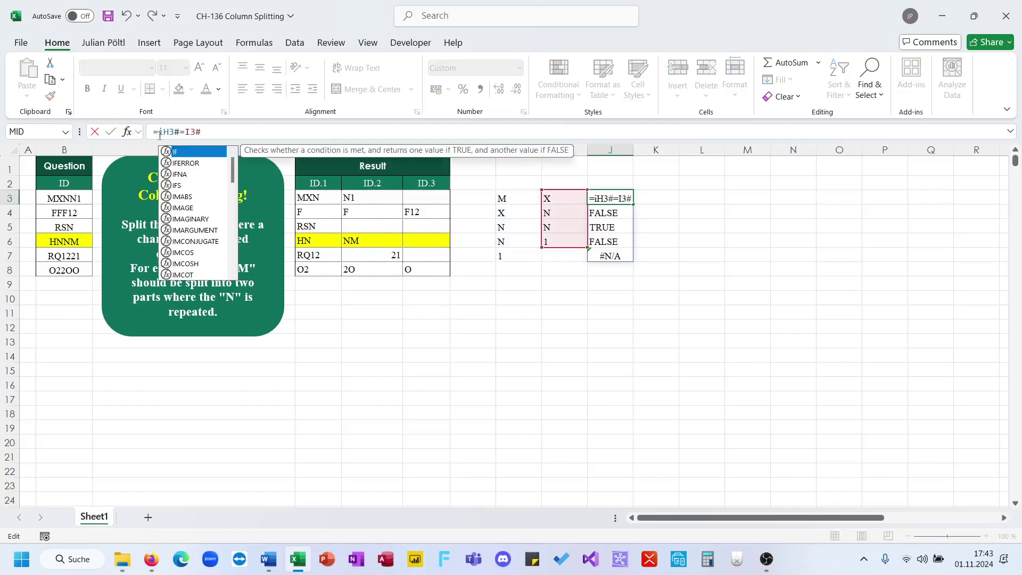
key(Down)
key(Down)
key(Tab)
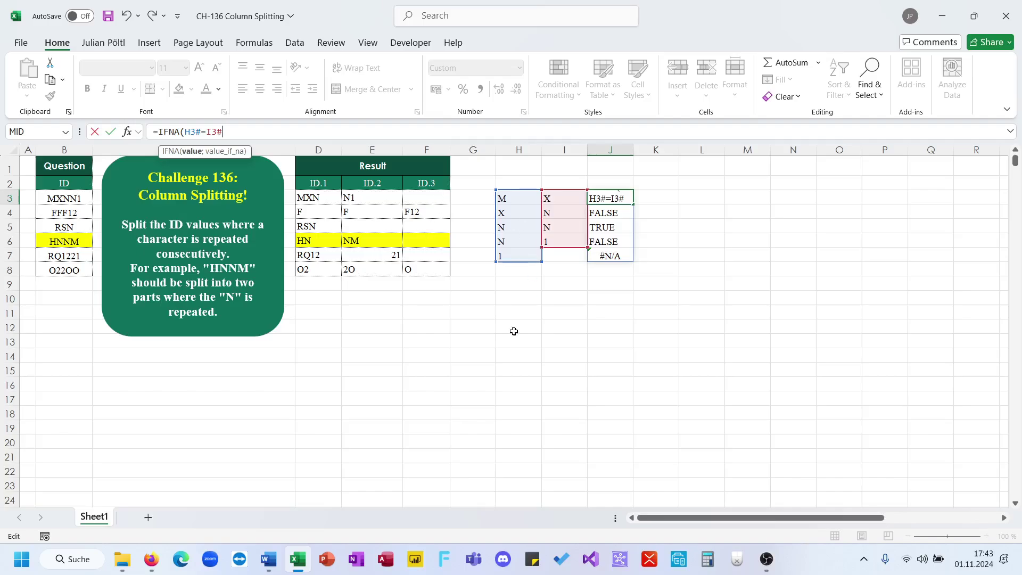
text(;0)
key(Return)
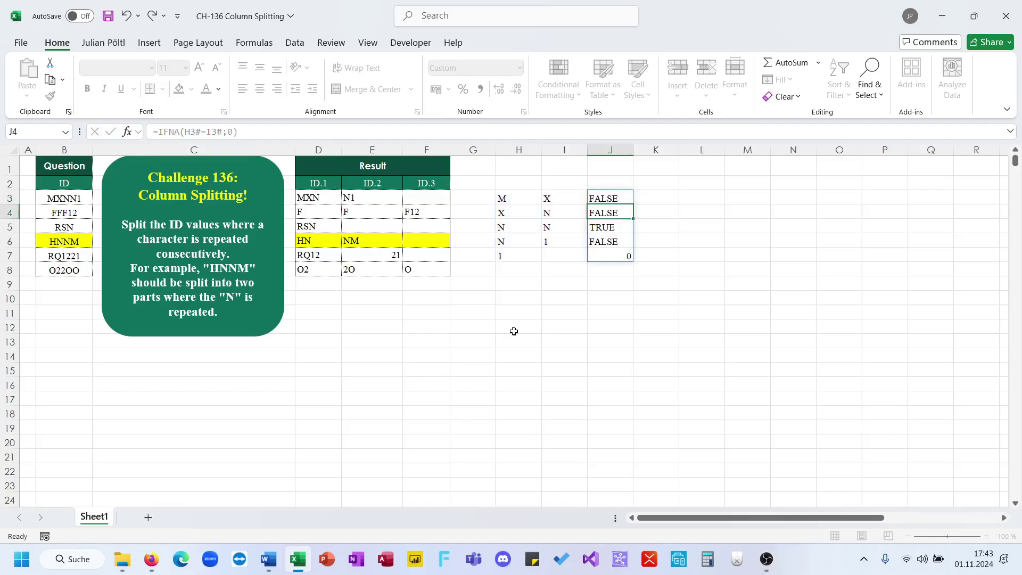
Start an IF formula in K3 with the spilled comparison results J3# as its logical test
key(Up)
key(Right)
text(=)
key(BackSpace)
text(=fi)
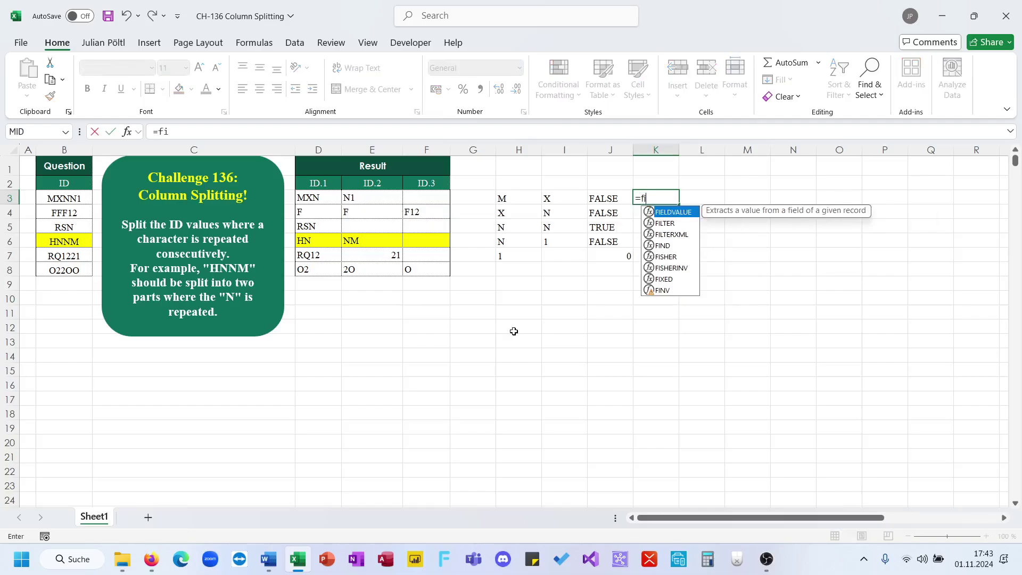
key(BackSpace)
key(BackSpace)
text(if)
key(Left)
key(Right)
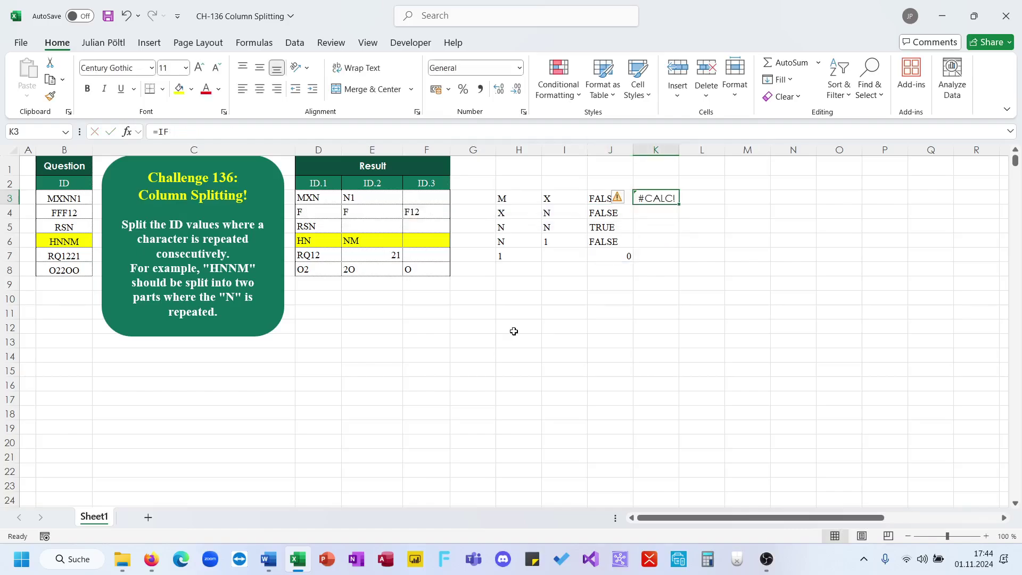
key(F2)
text(()
key(Left)
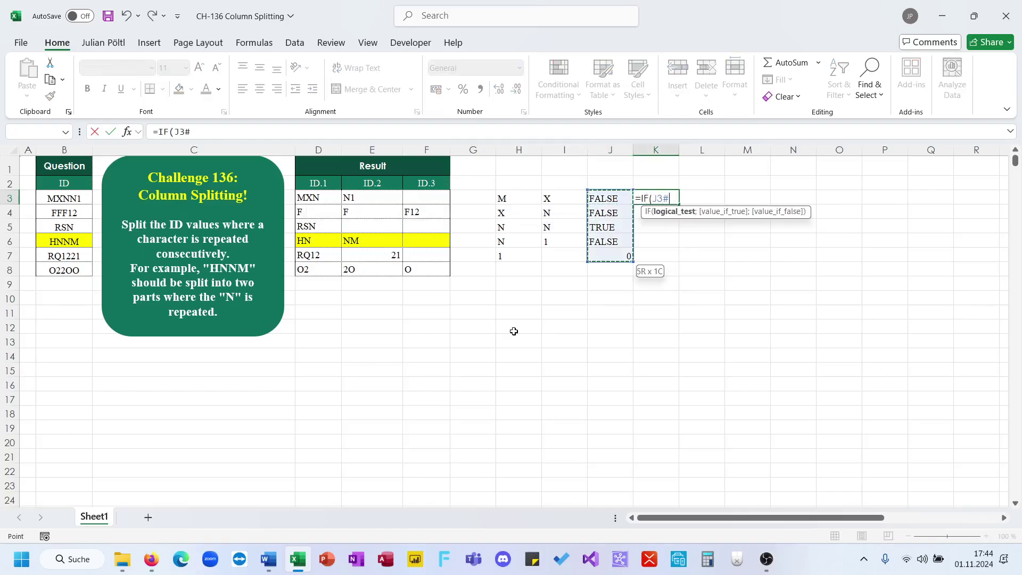
Complete the K3 formula to return a comma for TRUE and empty text otherwise: =IF(J3#;",";"")
text(;")
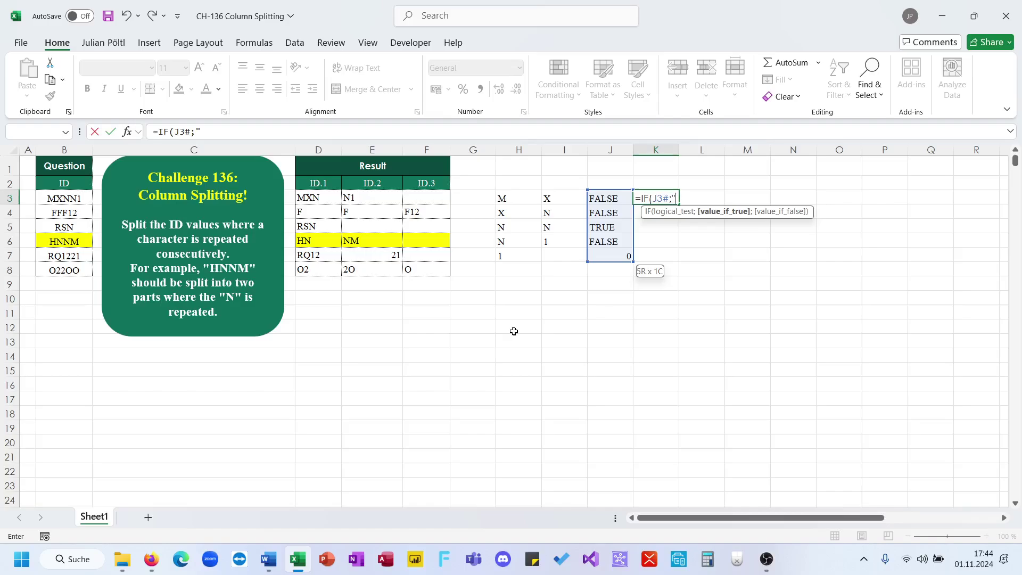
text(,";)
text(")"))
key(BackSpace)
key(BackSpace)
key(BackSpace)
text("))
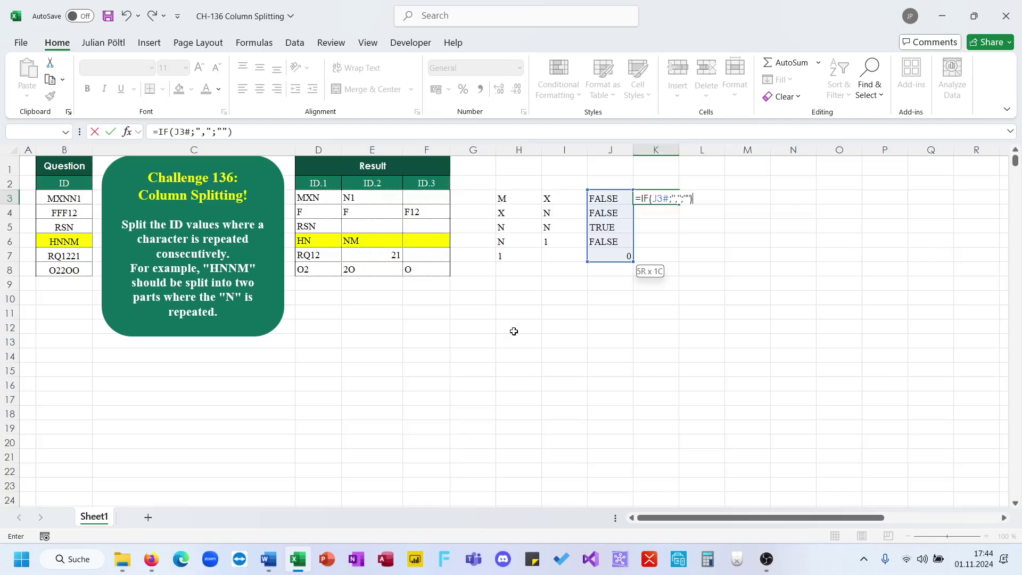
key(ctrl+Return)
In L3, append the separators to the characters by joining the spilled ranges with =H3#&K3#
key(Right)
text(=)
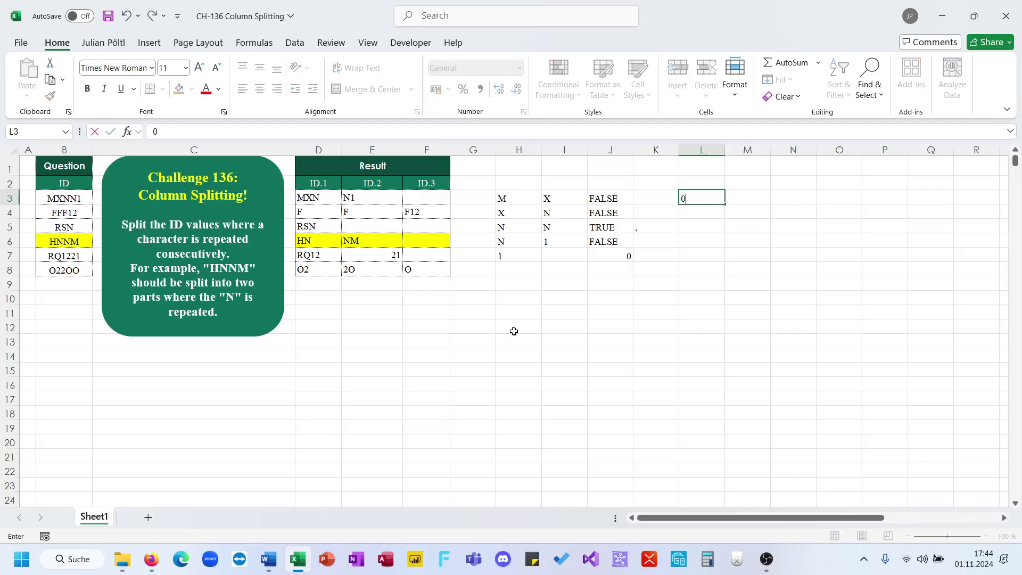
key(Left)
key(Left)
key(Left)
key(Left)
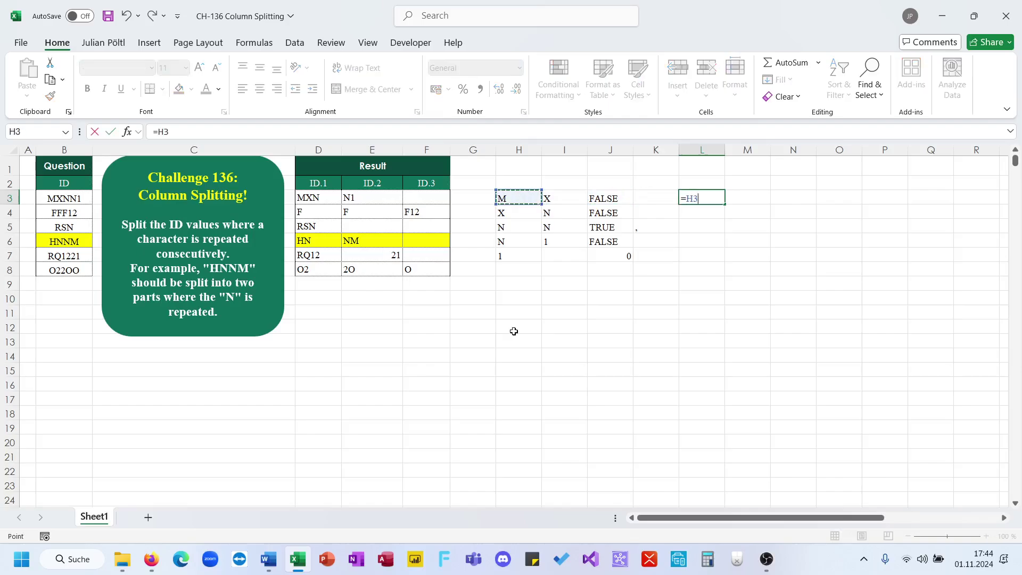
key(ctrl+shift+Down)
text(&)
key(Left)
key(ctrl+shift+Down)
key(Return)
In M3, combine the characters and separators into one string with =CONCAT(L3#)
key(Up)
key(Right)
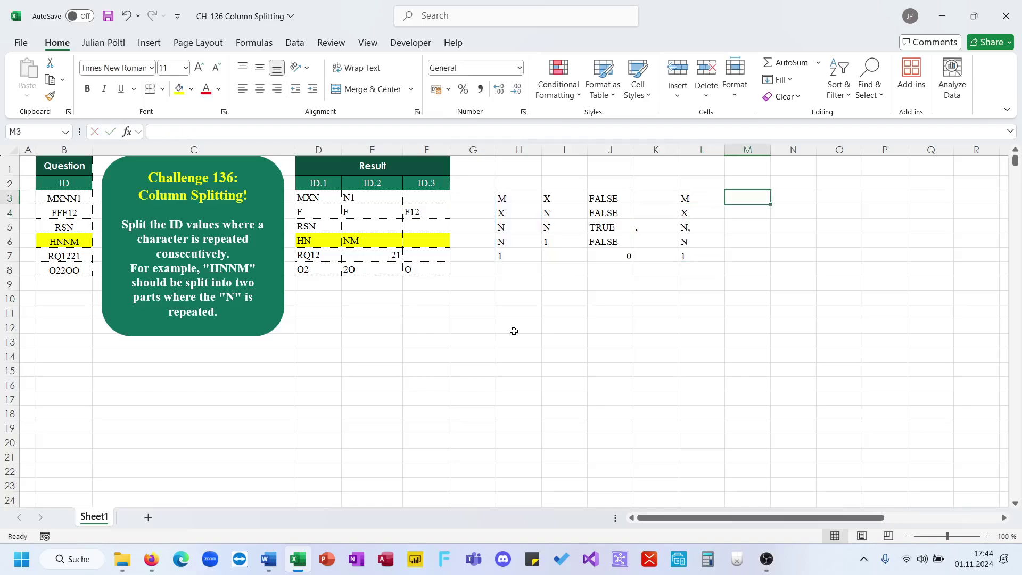
text(0o)
key(BackSpace)
text(=conc)
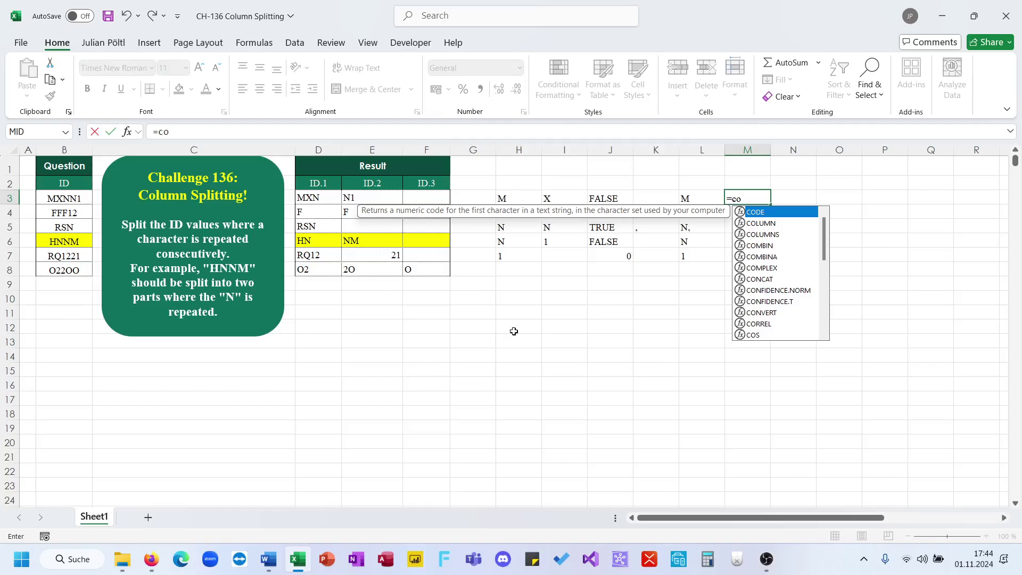
key(Tab)
text(L3:L7)
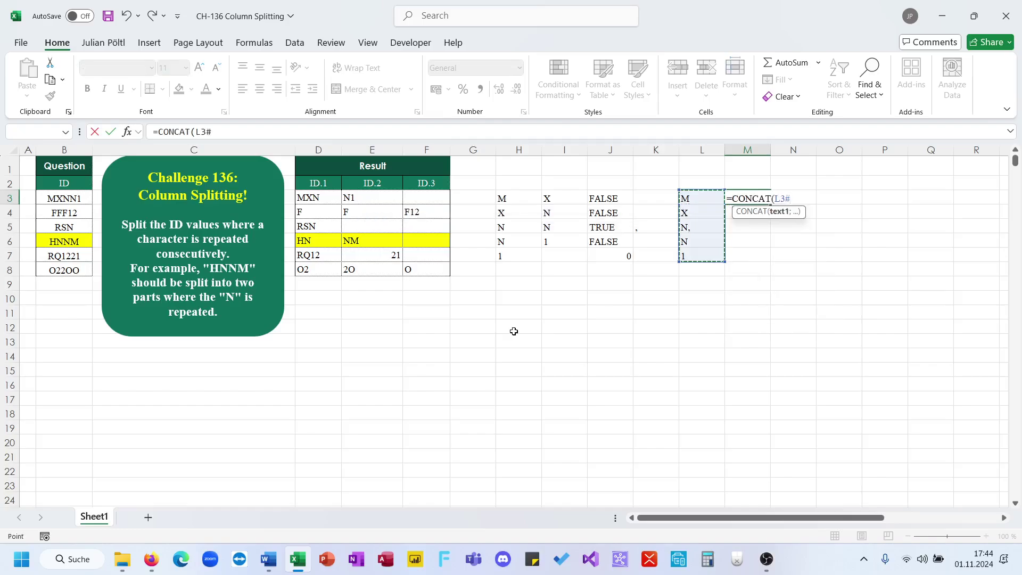
key(Return)
In N3, split the combined string in M3 into columns at each comma with =TEXTSPLIT(M3;",") and compare it with the expected result D3:E3
key(Up)
key(Right)
text(0text)
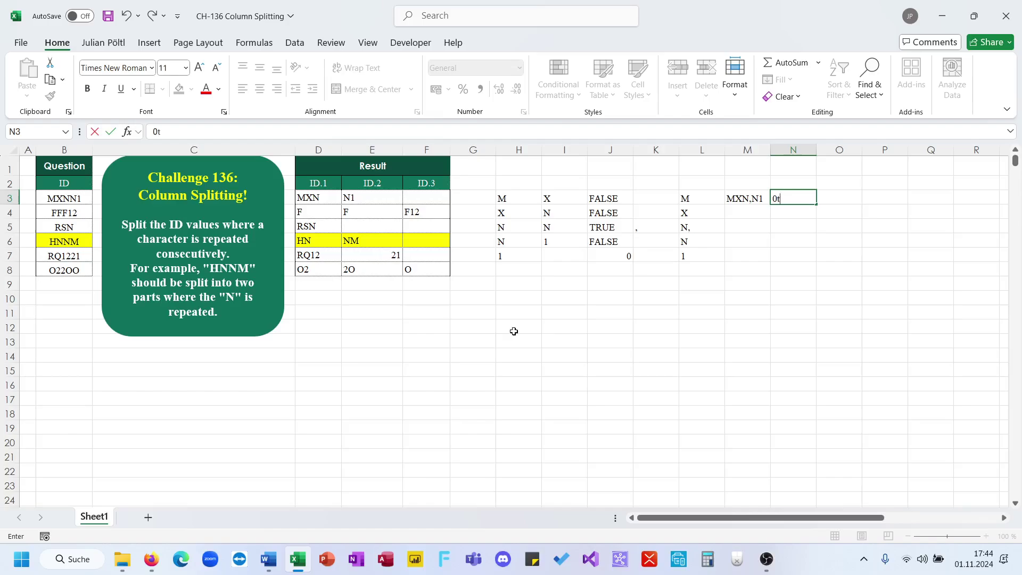
key(BackSpace)
key(BackSpace)
key(BackSpace)
key(BackSpace)
key(BackSpace)
text(=texts)
key(Tab)
key(Left)
text(;","))
key(Up)
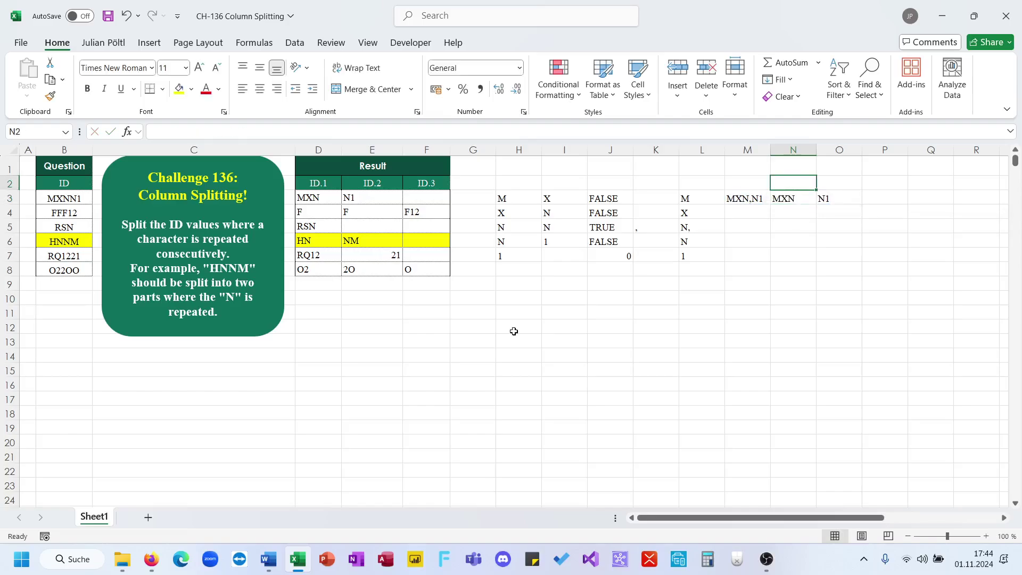
key(Down)
drag(334, 196, 371, 195)
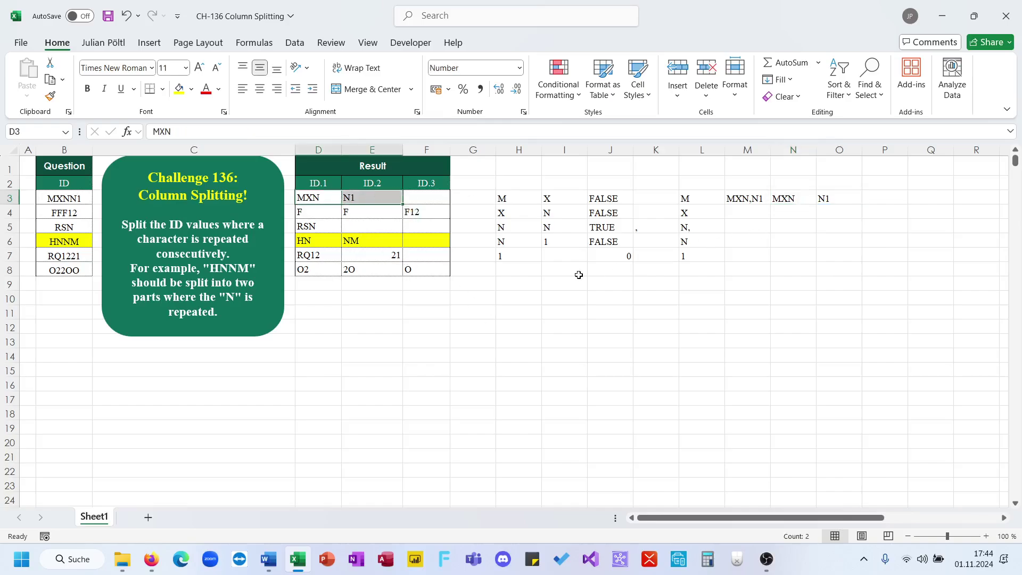
Start a LET formula in H9 that assigns the name I to the ID in B3
click(524, 284)
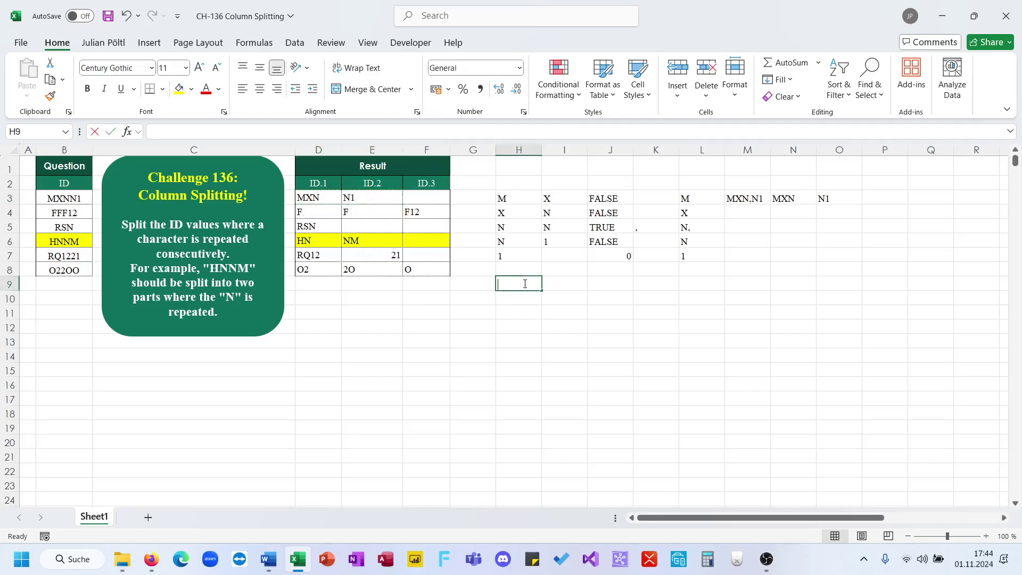
text(=Let)()
key(BackSpace)
key(BackSpace)
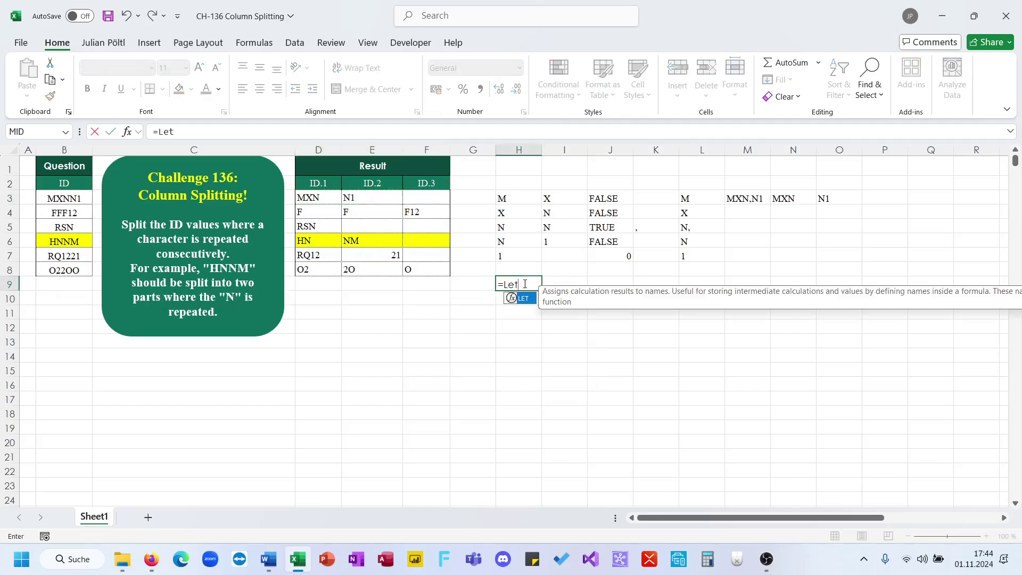
text((I;)
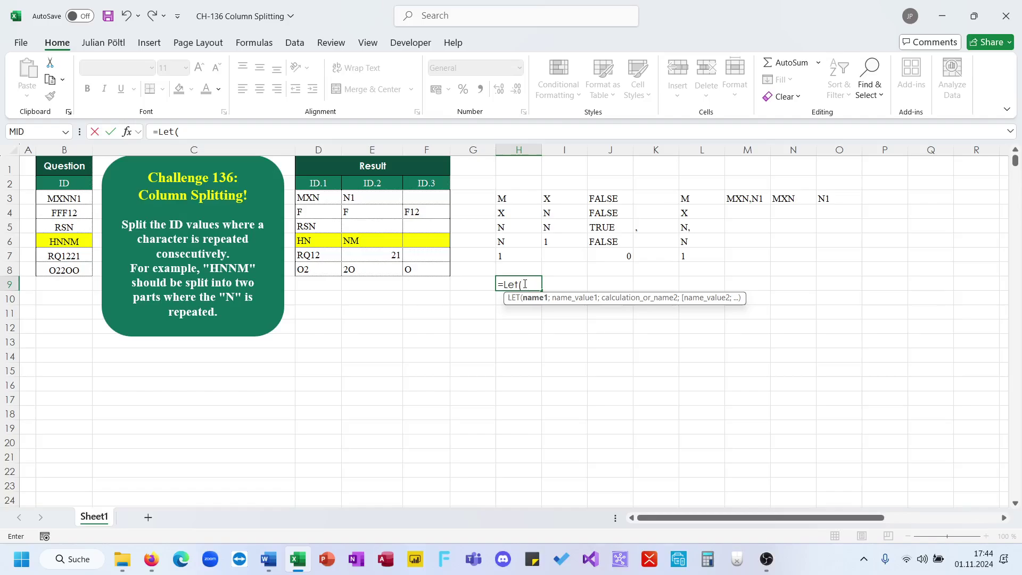
click(58, 196)
Add the name SP to the LET formula, splitting I into single characters with MID(I;SEQUENCE(LEN(I));1)
text(;SP;MID()
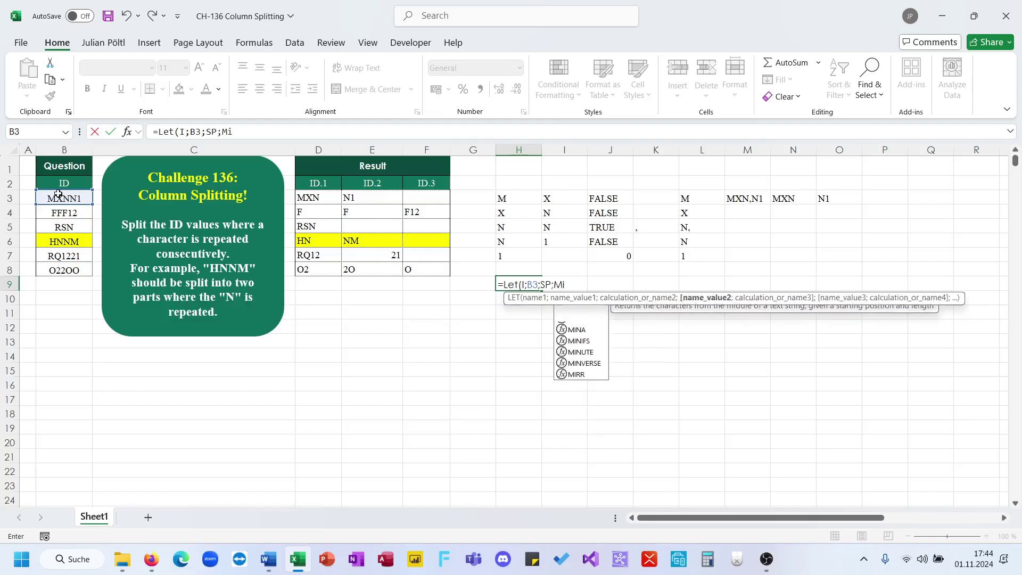
text(I;SEQUENCE(le)
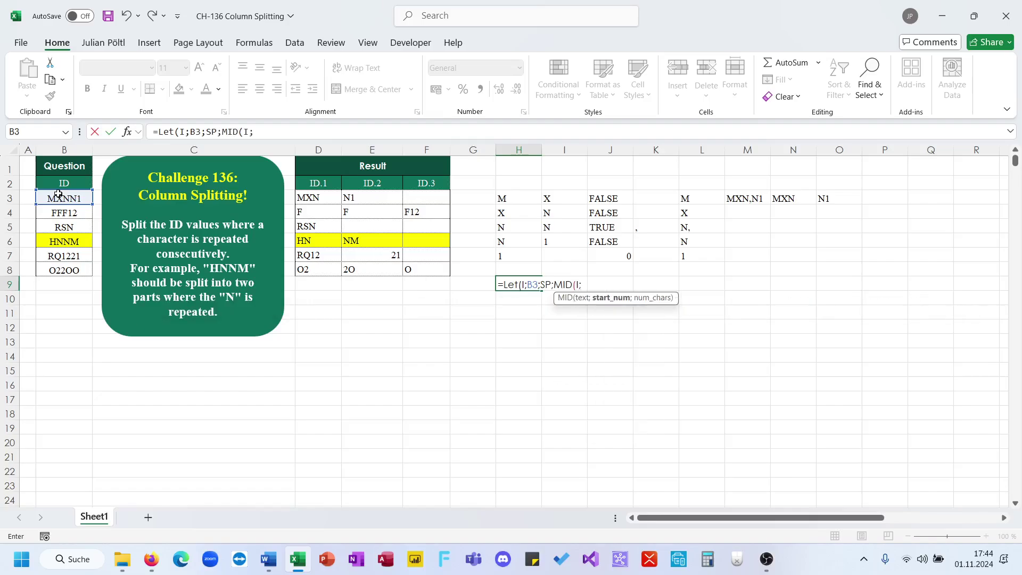
key(BackSpace)
key(BackSpace)
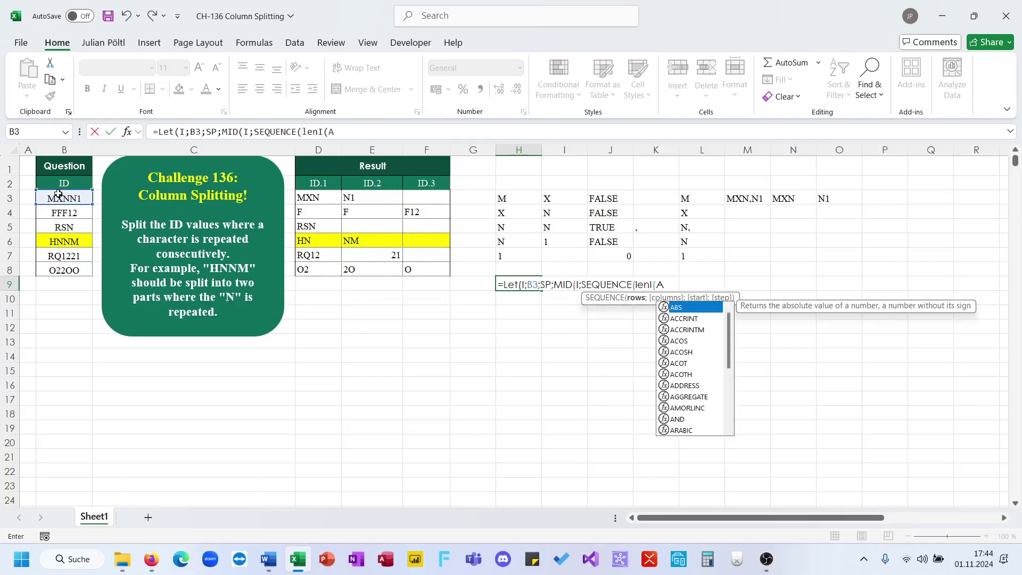
text(len(I))
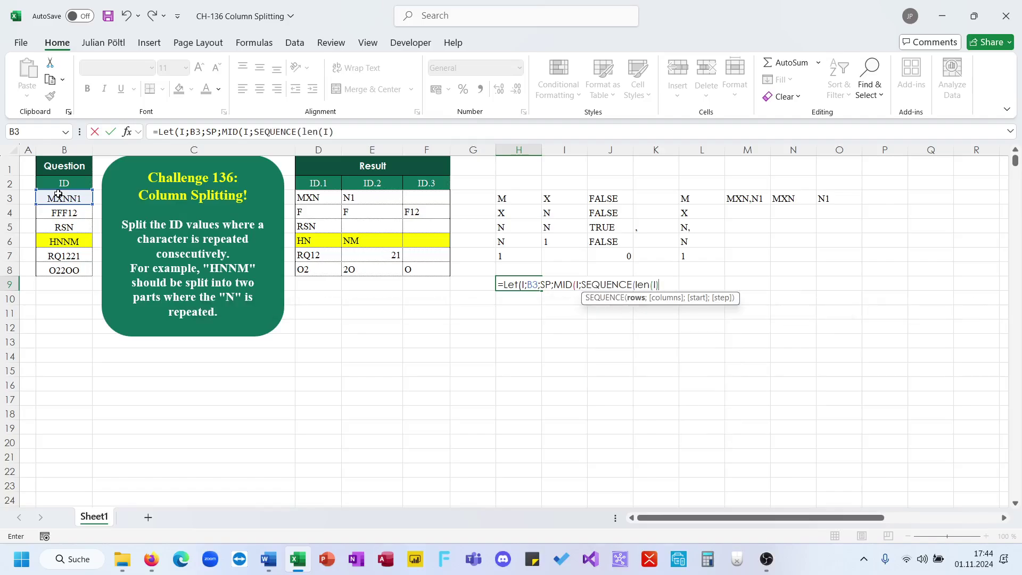
text();1);)
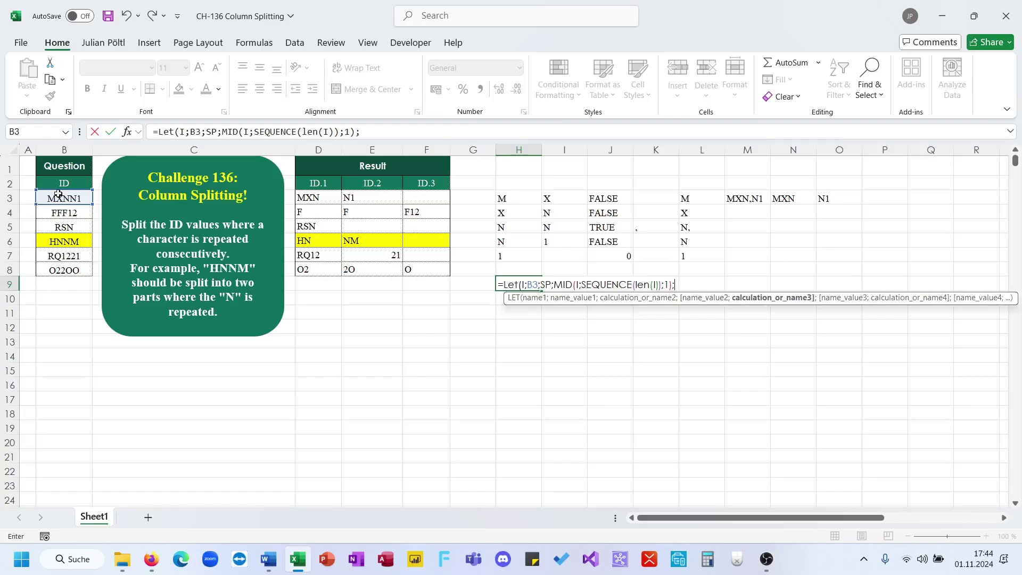
Start the LET calculation with an IF whose logical test compares shifted and original characters: DROP(SP;1)=SP
text(If()
text(Drip)
key(BackSpace)
key(BackSpace)
key(Tab)
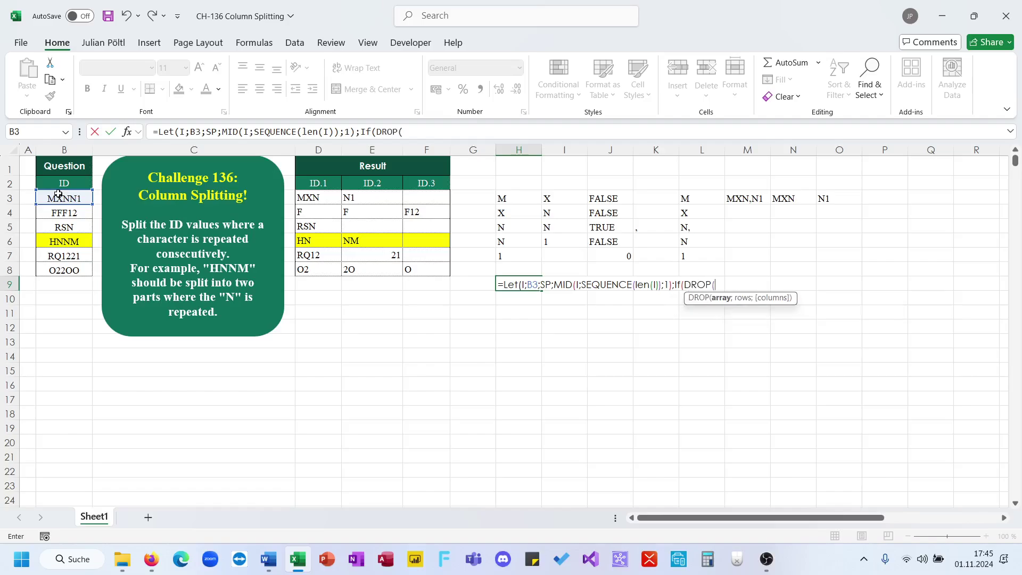
text(SP;1))
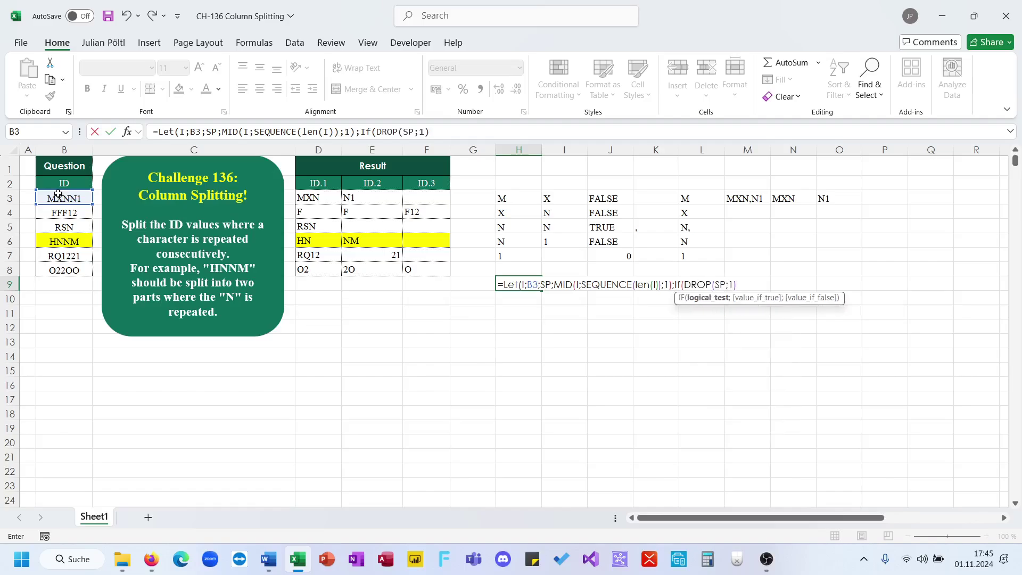
text(=SO)
key(BackSpace)
text(P)
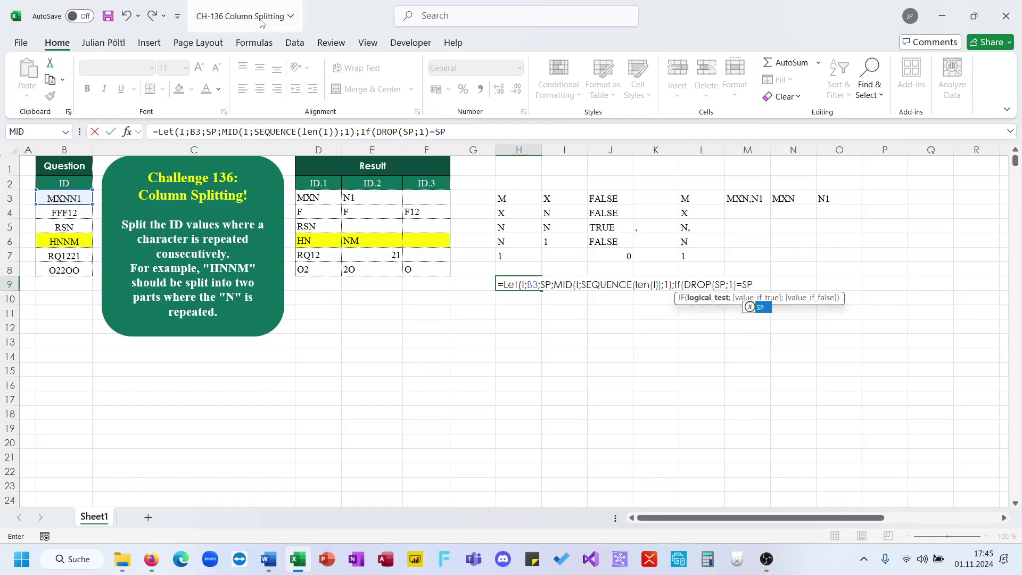
Wrap the comparison in IFNA with 0 as fallback, and complete the IF to return "," for TRUE and "" otherwise
click(379, 134)
text(if)
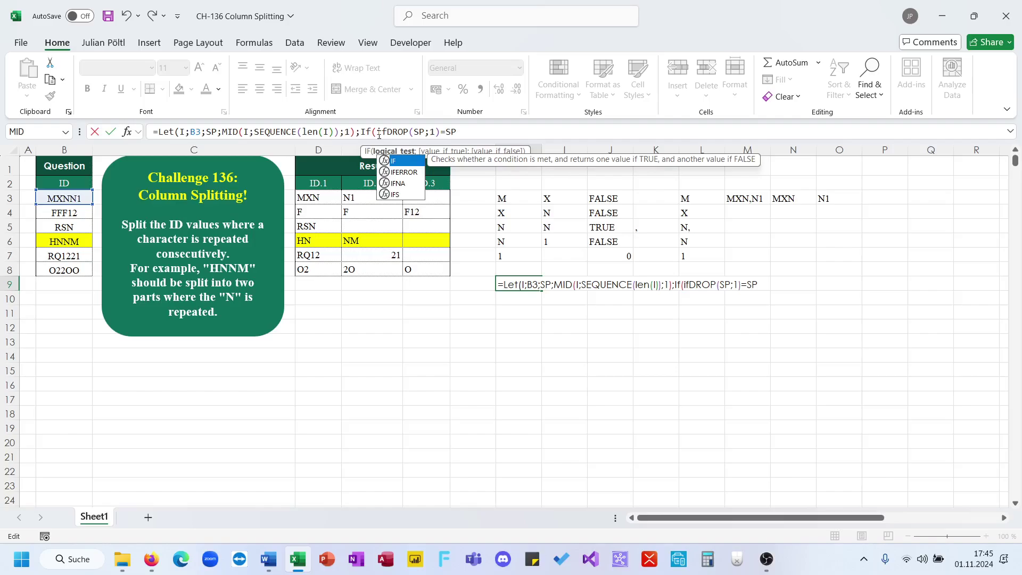
key(Down)
key(Down)
key(Tab)
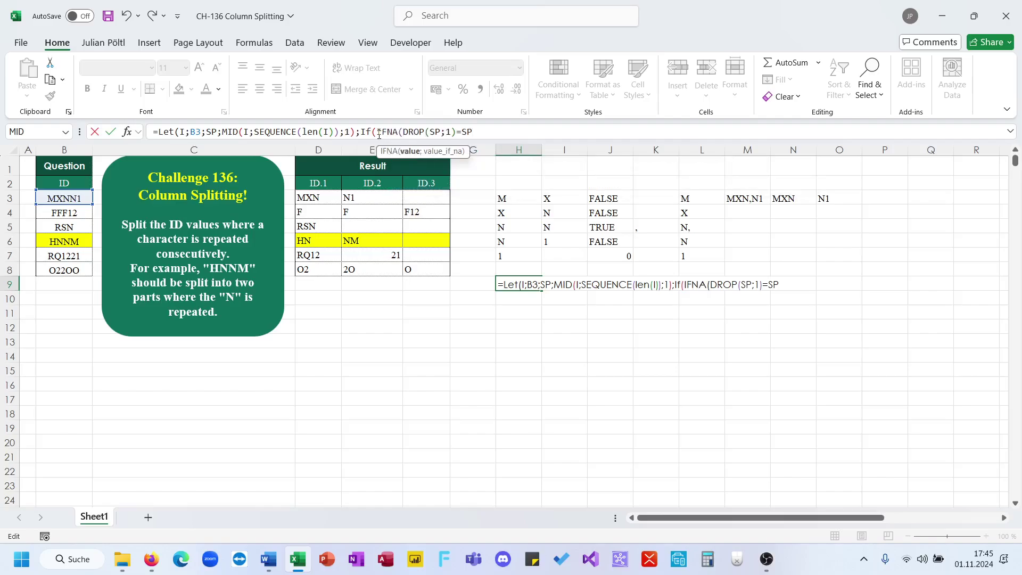
text(;0);")
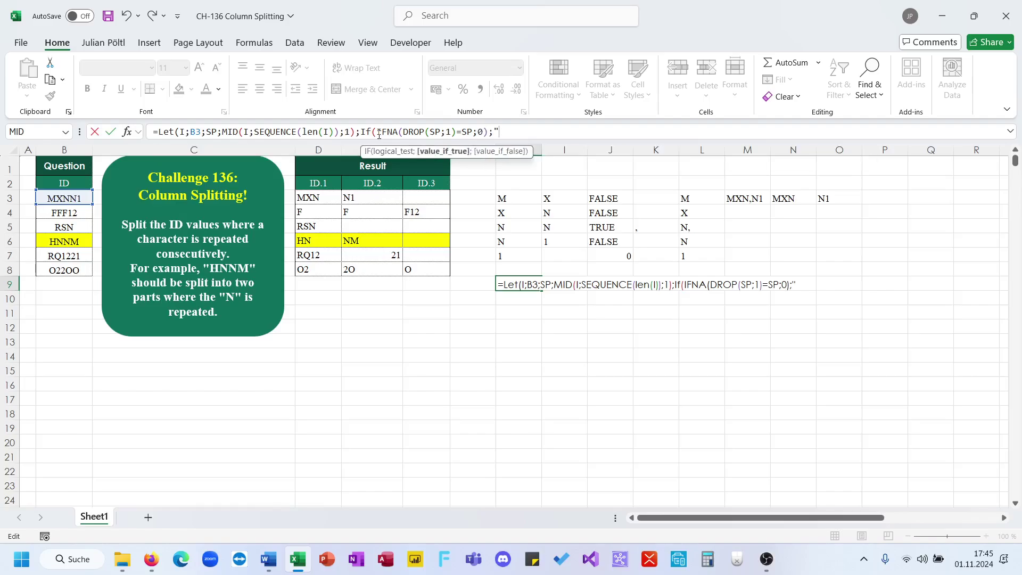
text(,";""))
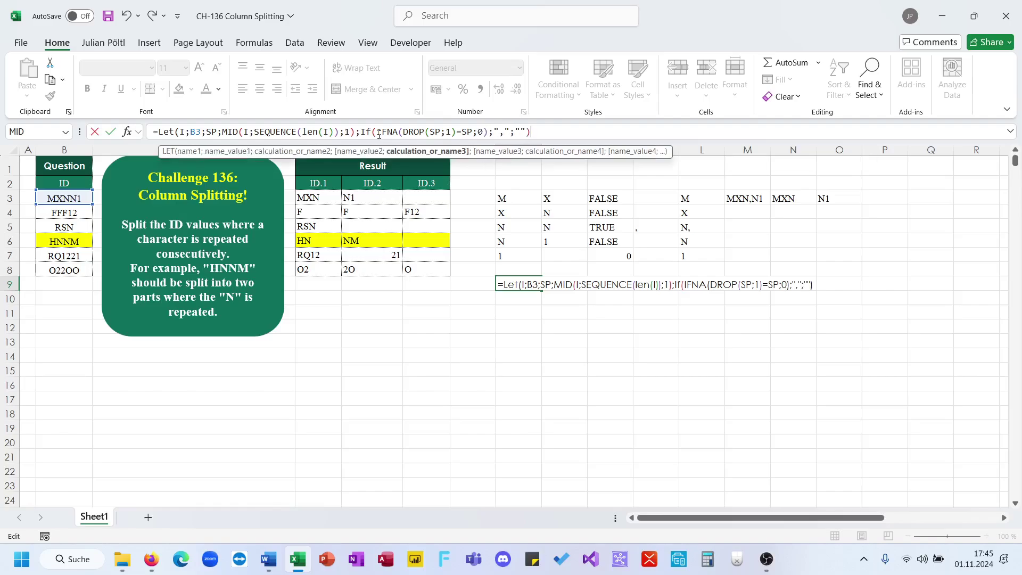
Wrap the IF in CONCAT and then in TEXTSPLIT with "," as column delimiter, and enter the LET formula in H9
click(363, 134)
text(CONCAT()
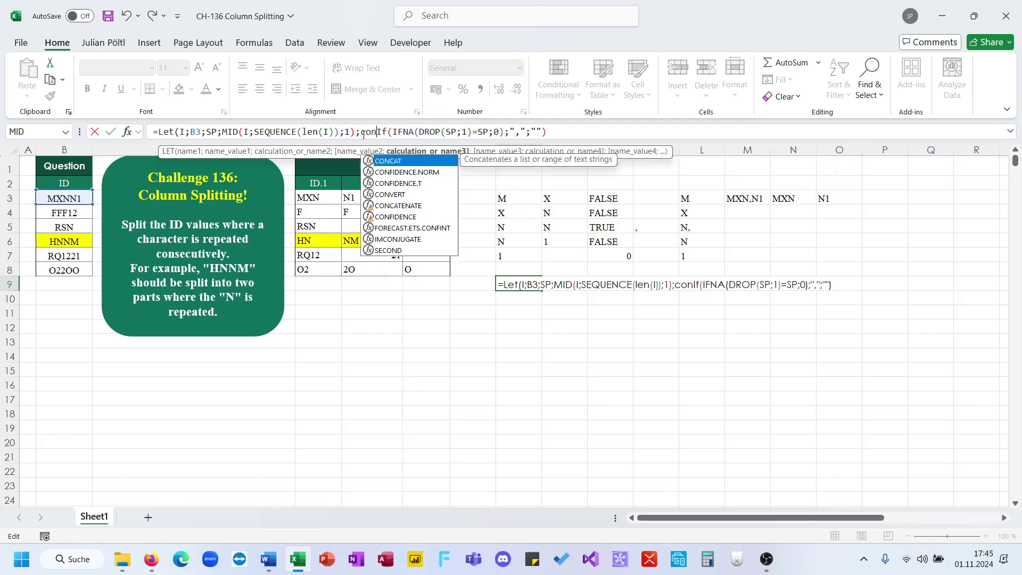
click(568, 132)
text())
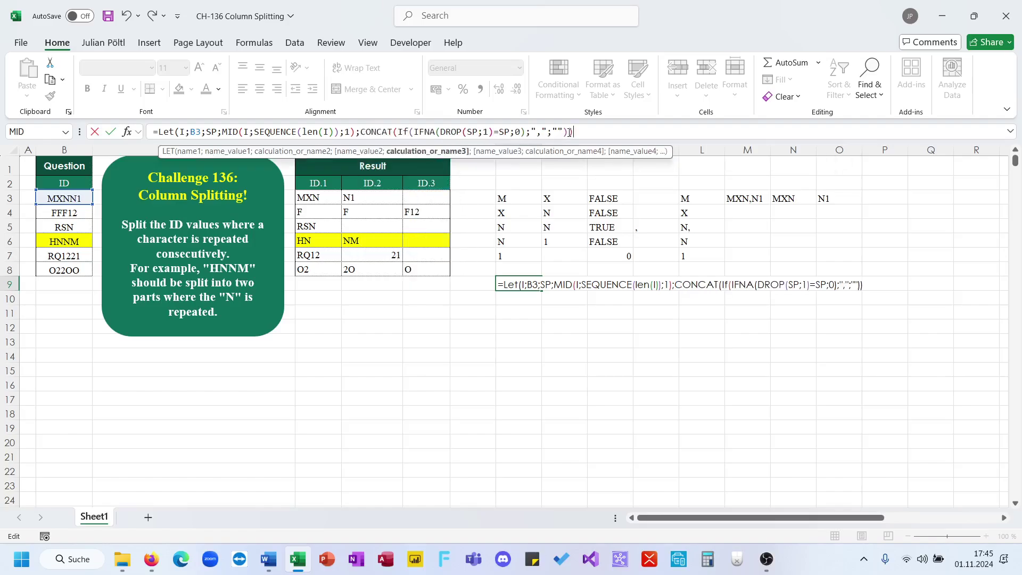
click(362, 134)
text(TEXTSPLIT()
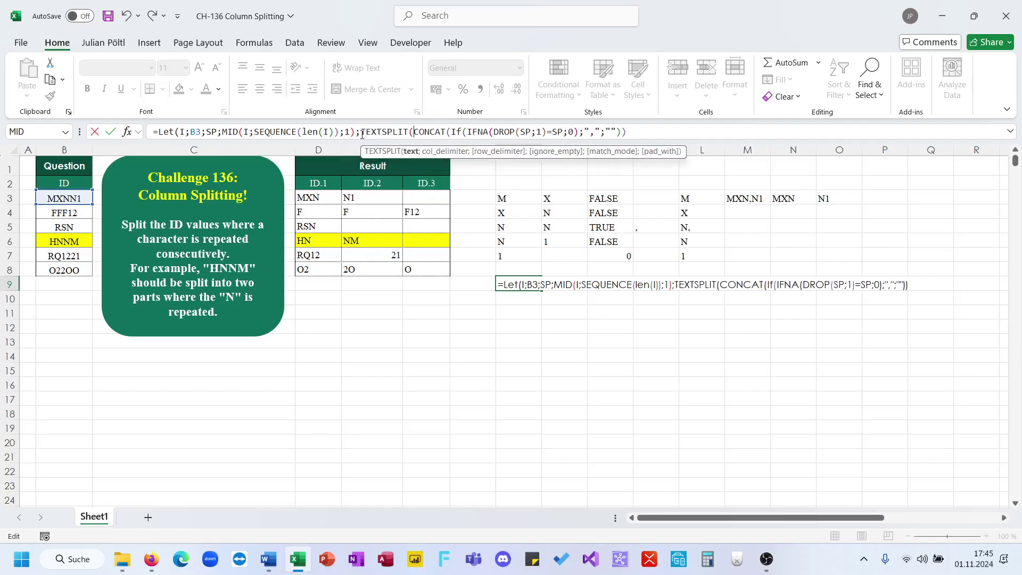
text(;",")))
key(ctrl+Return)
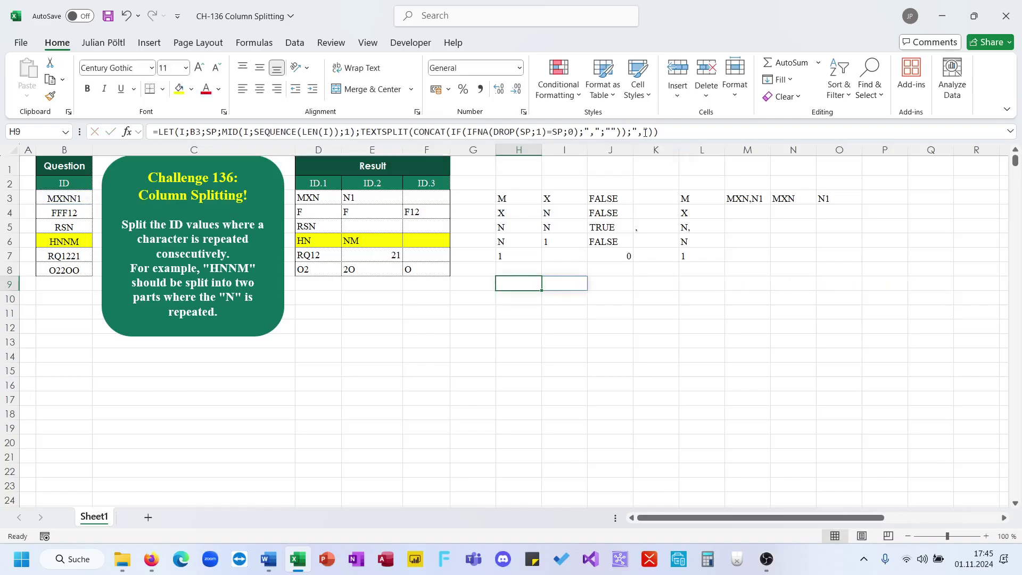
Set the font colour of the spilled range H9:I9 to red
click(645, 132)
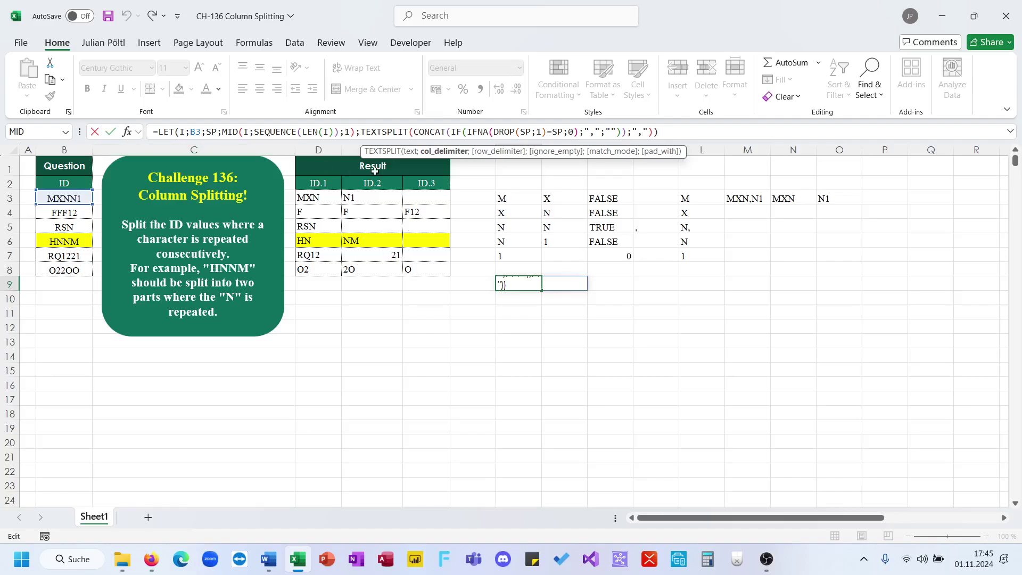
key(Escape)
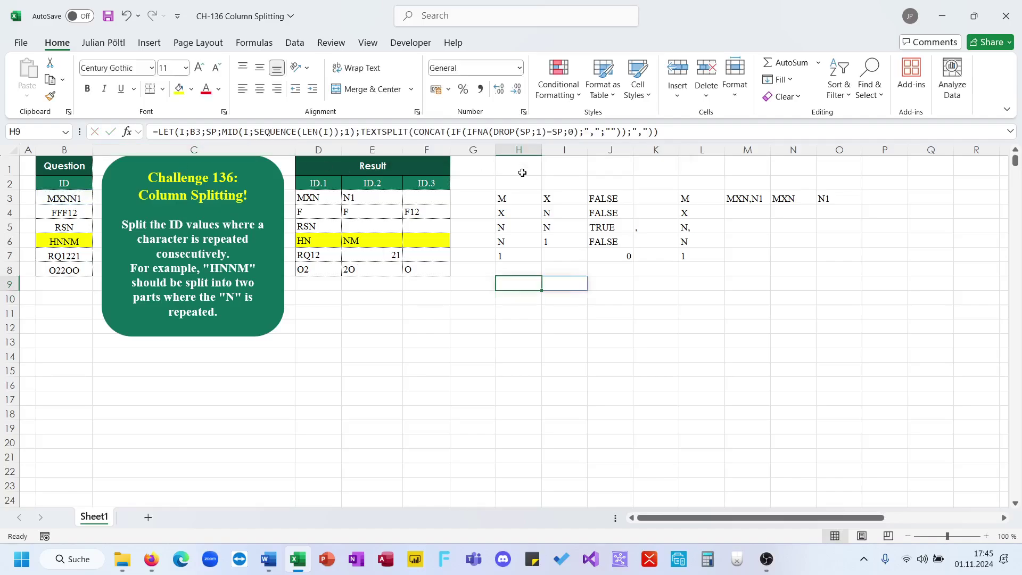
key(shift+Right)
click(208, 96)
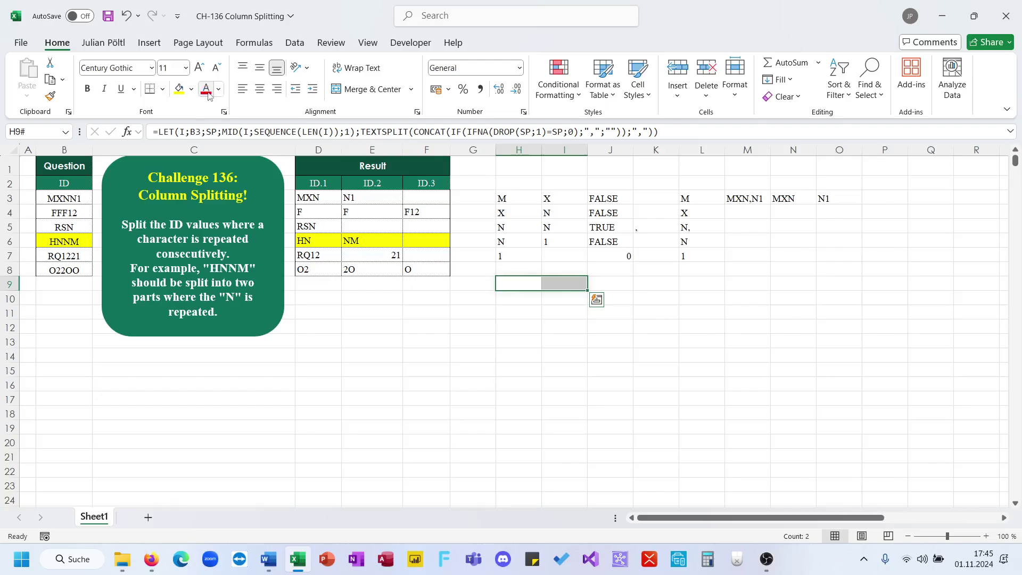
click(387, 132)
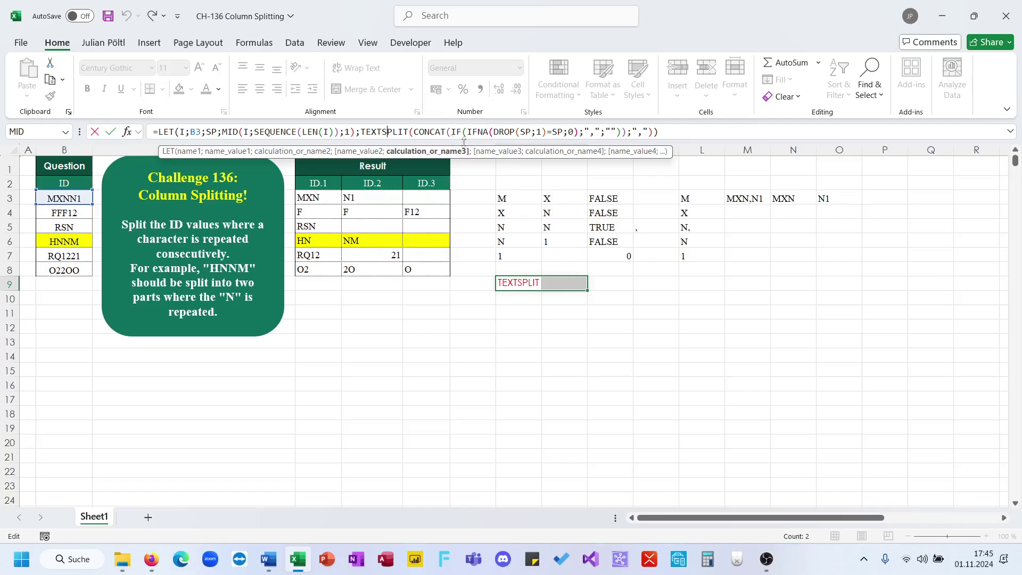
key(ctrl+Return)
Move the LET formula from H9 to M4, directly below the CONCAT helper formula
click(755, 197)
click(516, 278)
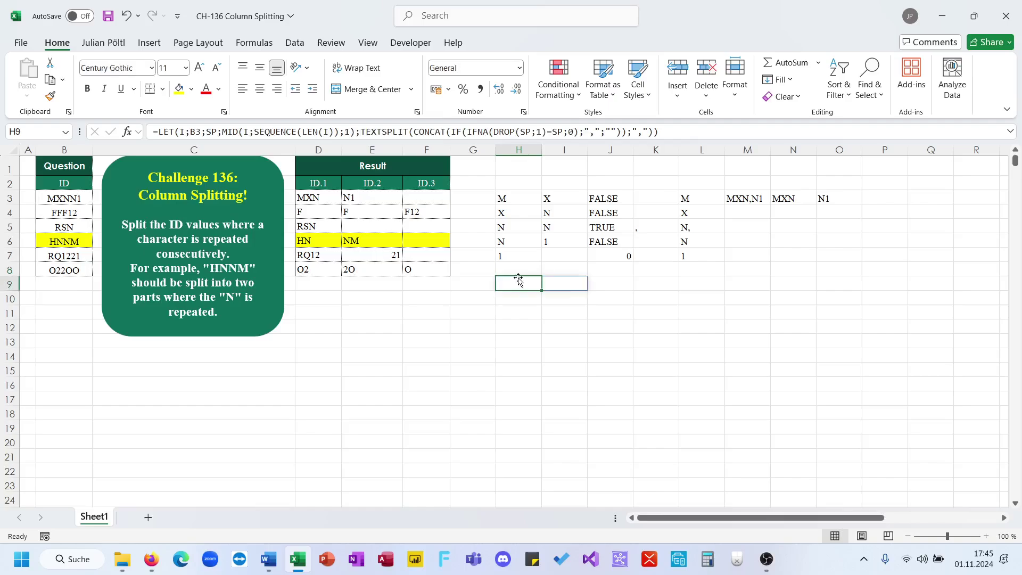
key(ctrl+x)
click(756, 210)
key(ctrl+v)
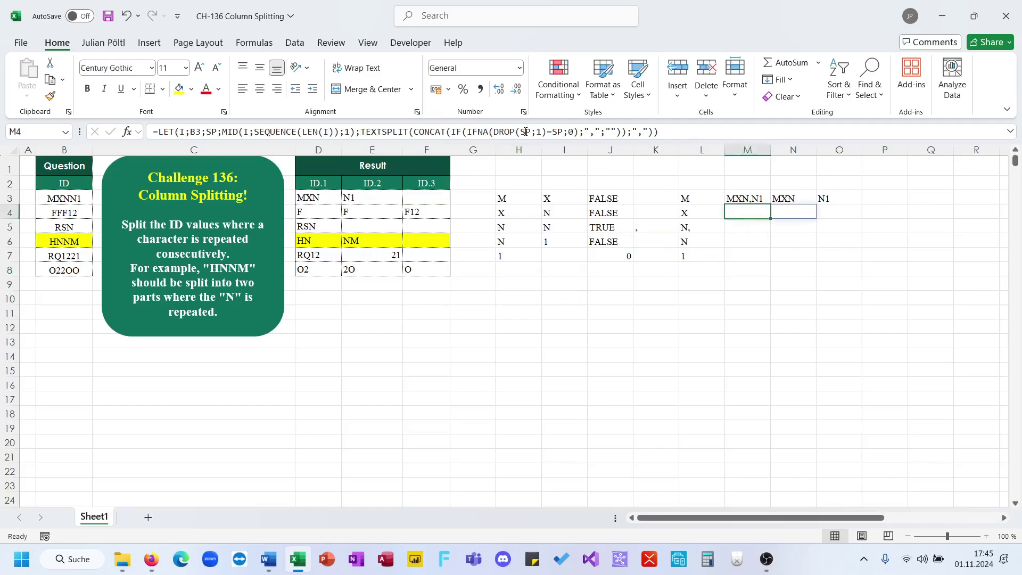
Copy the cell formatting of M3 onto the moved LET formula in M4 and its neighbouring cells in columns L to N
drag(777, 216, 719, 210)
click(205, 89)
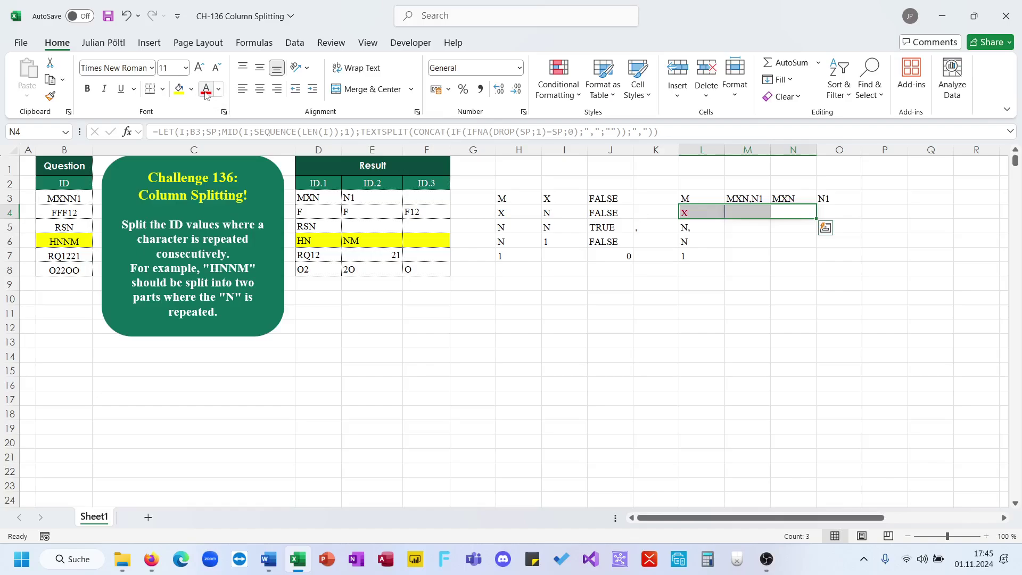
click(762, 201)
click(50, 96)
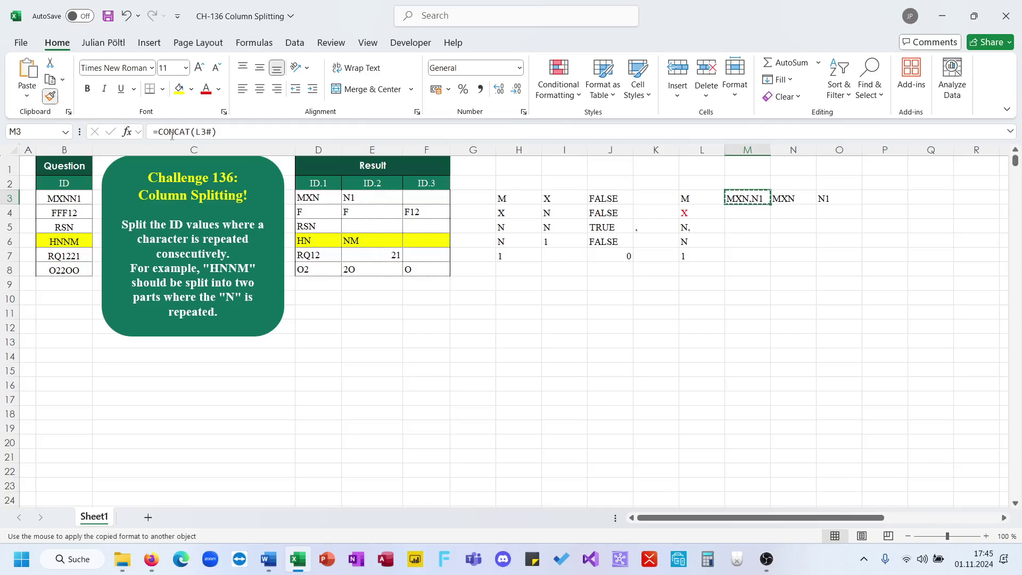
mouse_move(787, 250)
mouse_down()
mouse_move(687, 212)
mouse_move(719, 212)
mouse_up()
double_click(733, 212)
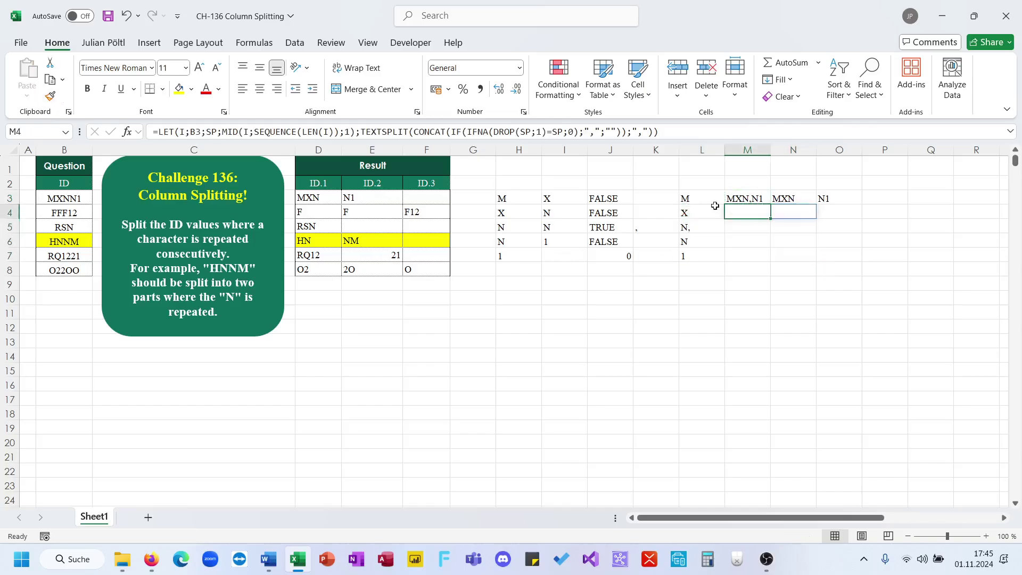
Compare the separator part of the LET formula in M4 with the helper formulas in J3 through N3
click(595, 131)
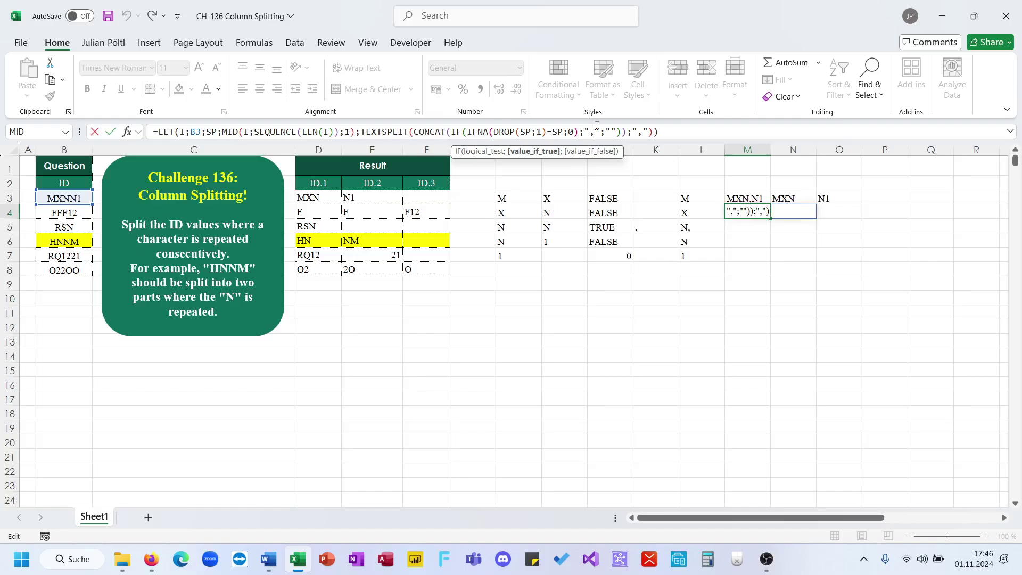
key(Escape)
click(612, 197)
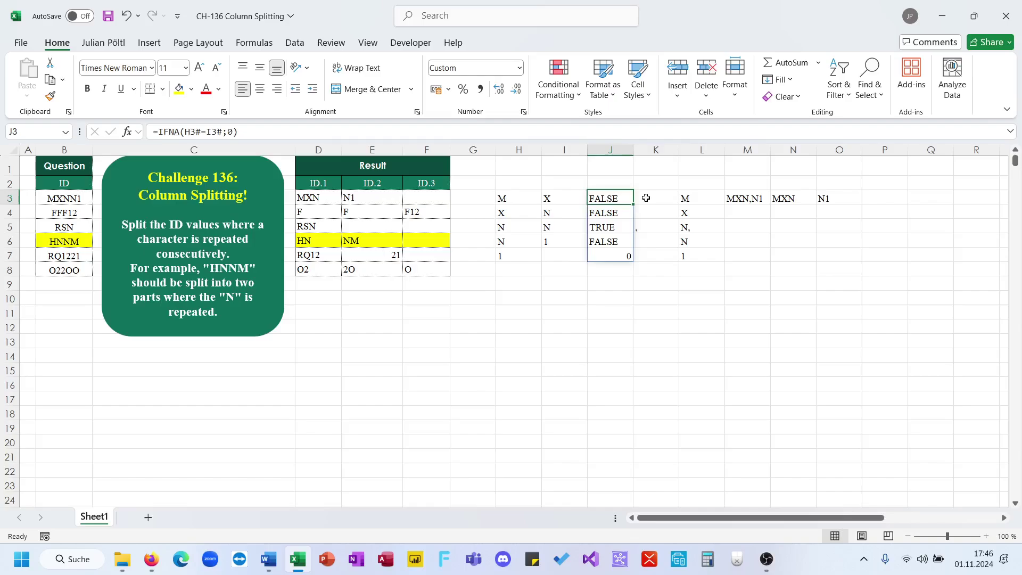
click(646, 198)
click(684, 198)
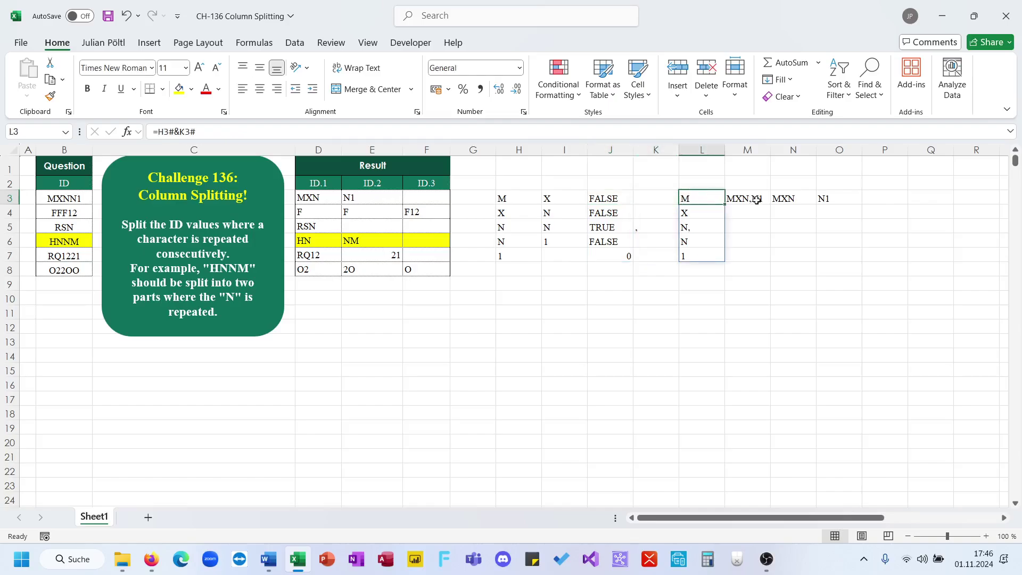
click(777, 199)
click(741, 199)
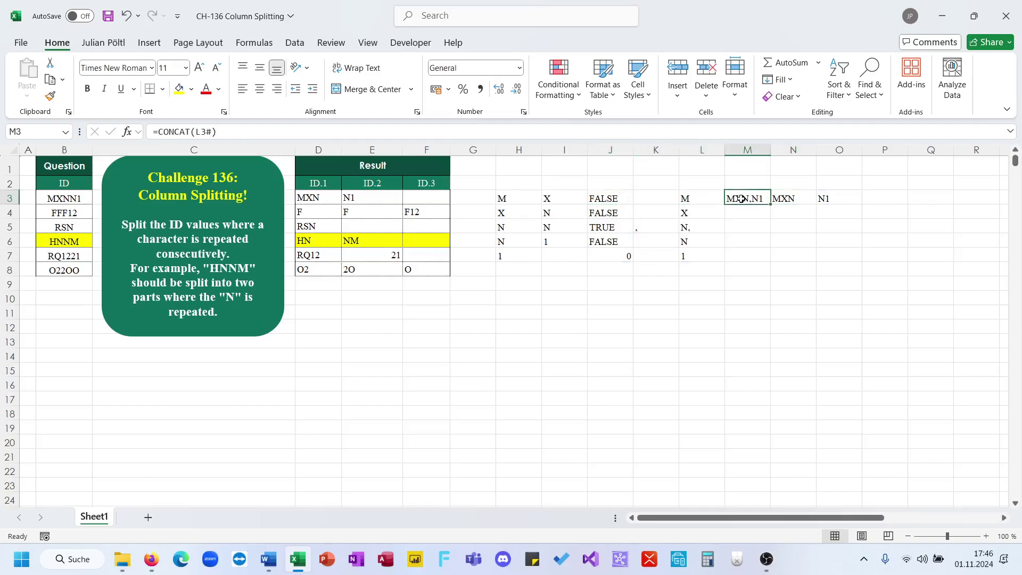
Remove the TEXTSPLIT wrapper and its comma delimiter from the LET formula in M4, ending the formula with CONCAT(IF(IFNA(DROP(SP;1)=SP;0);",";""))
click(778, 198)
click(792, 212)
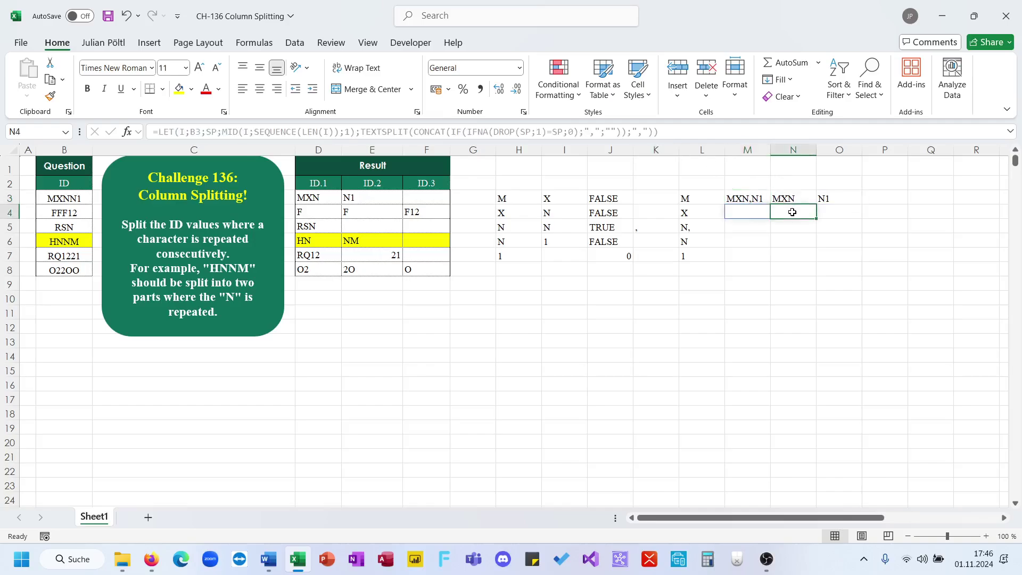
click(745, 211)
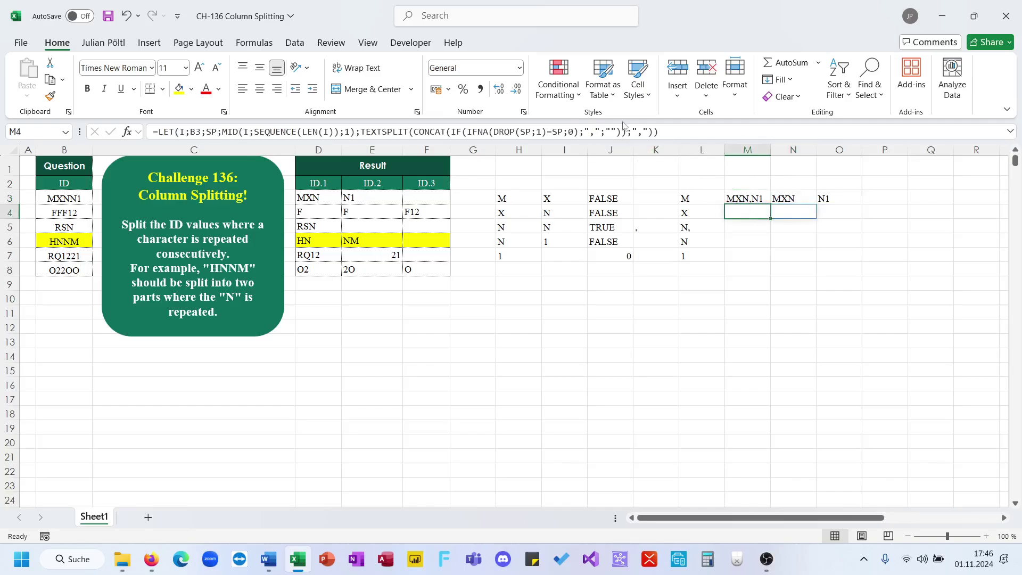
click(639, 133)
double_click(384, 131)
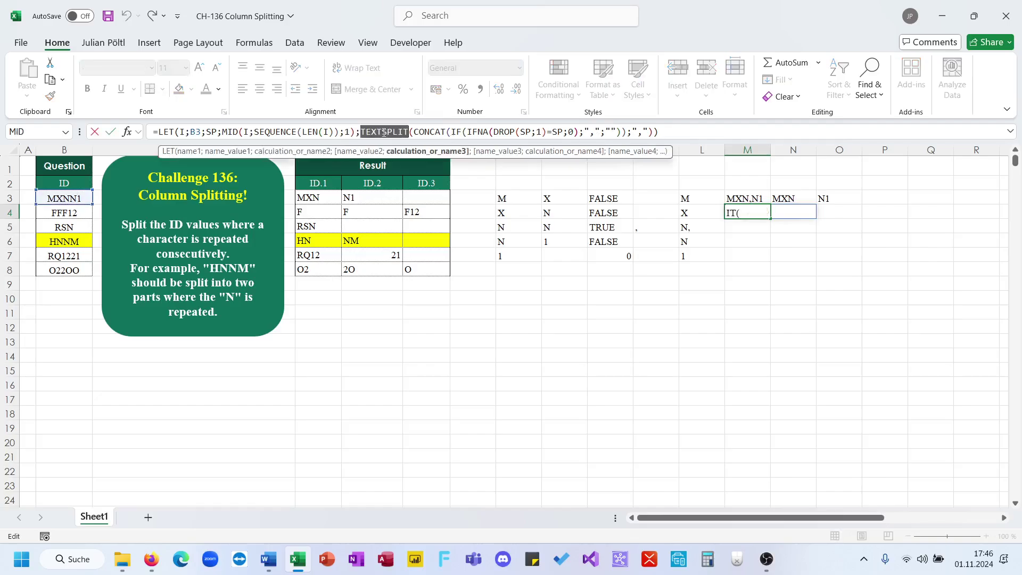
text(CONCAT)
click(631, 132)
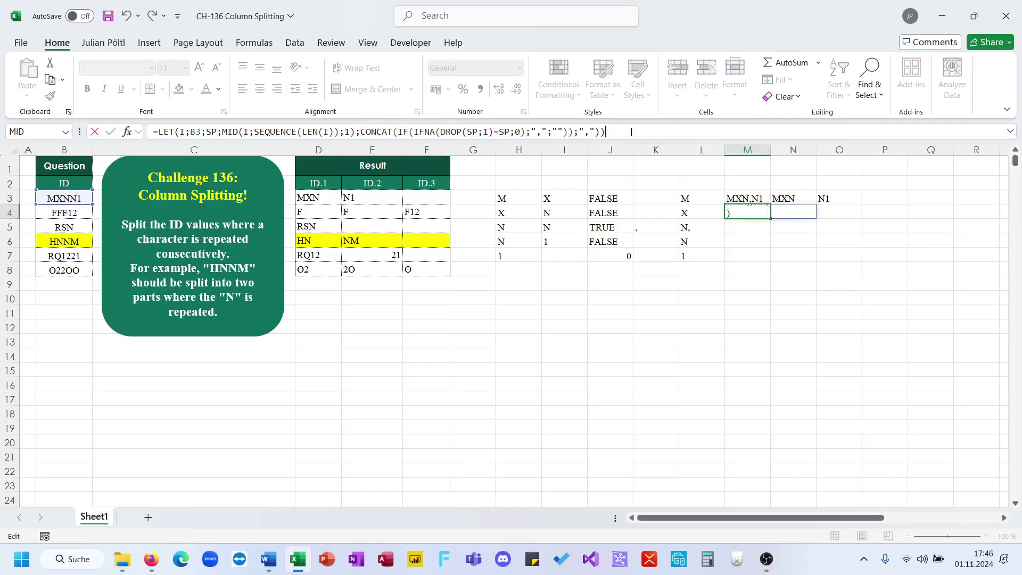
key(BackSpace)
key(Return)
key(Return)
key(Delete)
key(Delete)
key(Delete)
key(Delete)
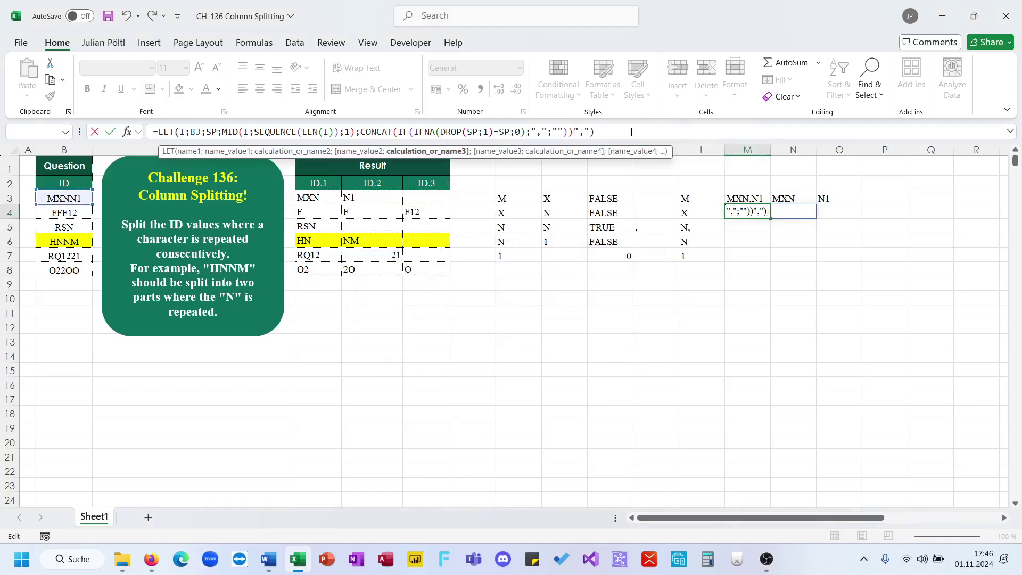
click(631, 132)
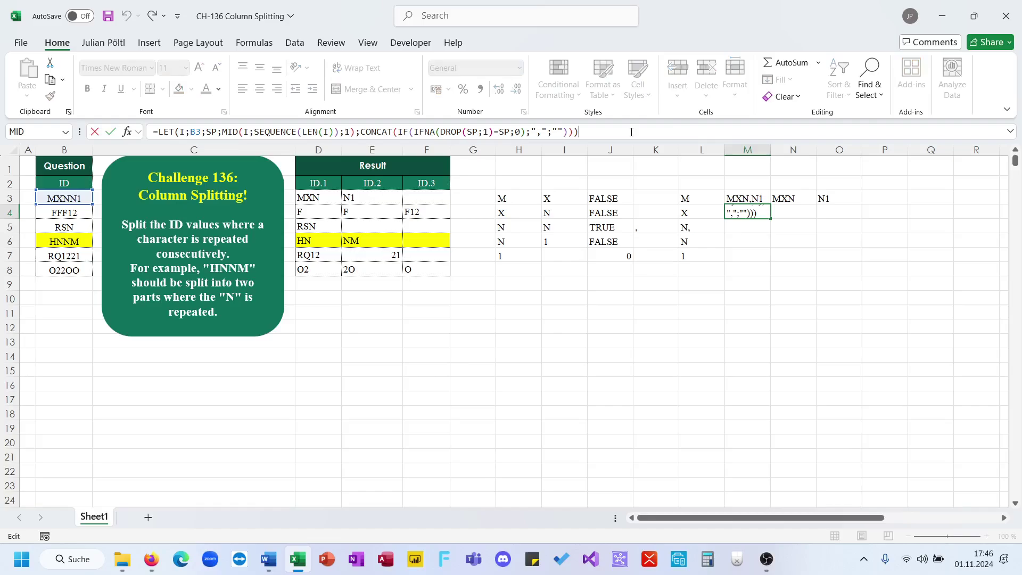
Reduce the final calculation of the LET formula in M4 to DROP(SP;1)=SP by removing CONCAT, IF and IFNA with their arguments
click(411, 133)
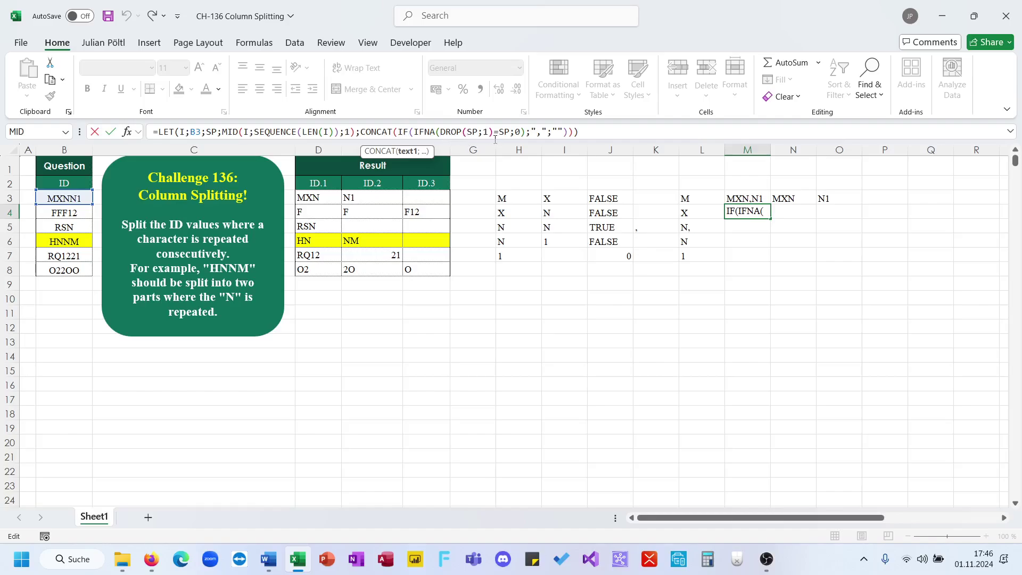
click(512, 134)
drag(443, 134, 362, 132)
key(Delete)
click(505, 132)
key(BackSpace)
key(BackSpace)
key(BackSpace)
key(BackSpace)
key(BackSpace)
key(BackSpace)
key(BackSpace)
key(BackSpace)
key(BackSpace)
key(BackSpace)
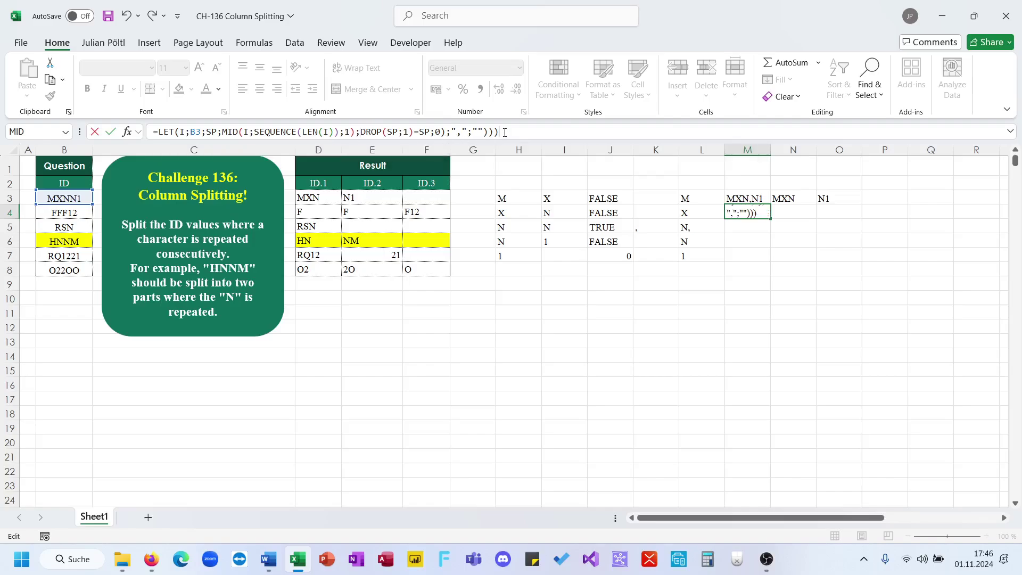
key(Return)
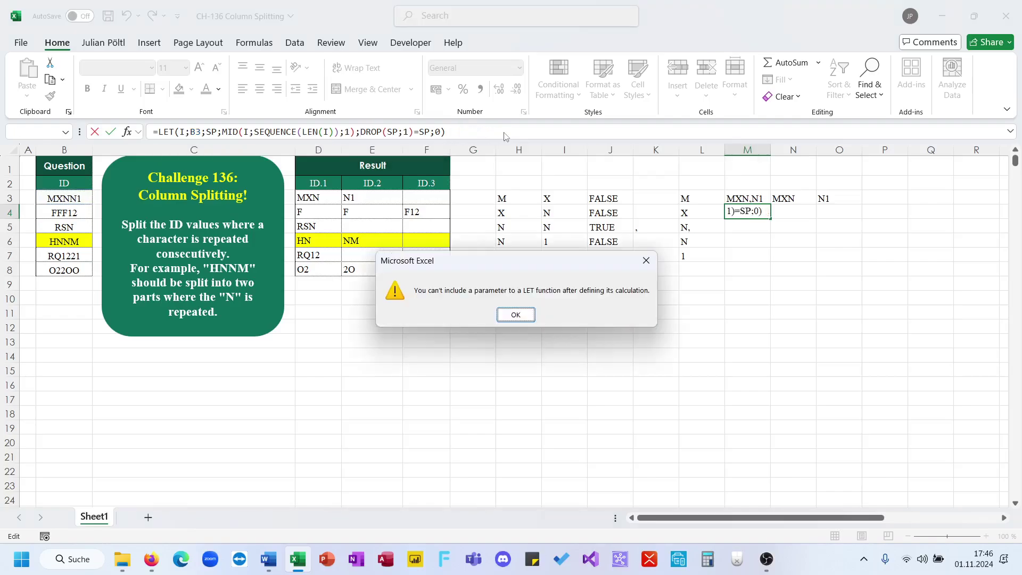
key(Return)
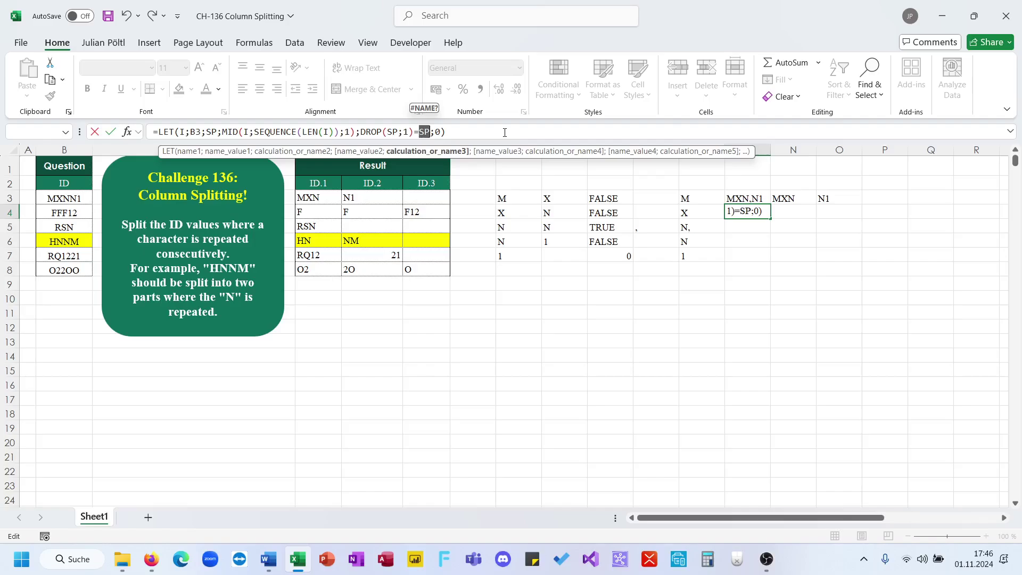
key(Right)
key(Delete)
key(Delete)
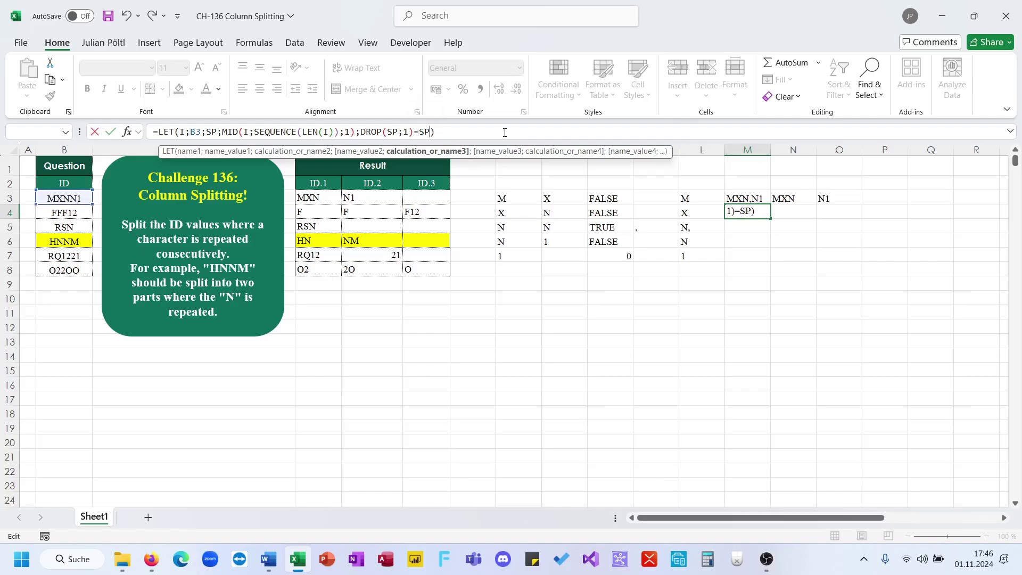
key(Return)
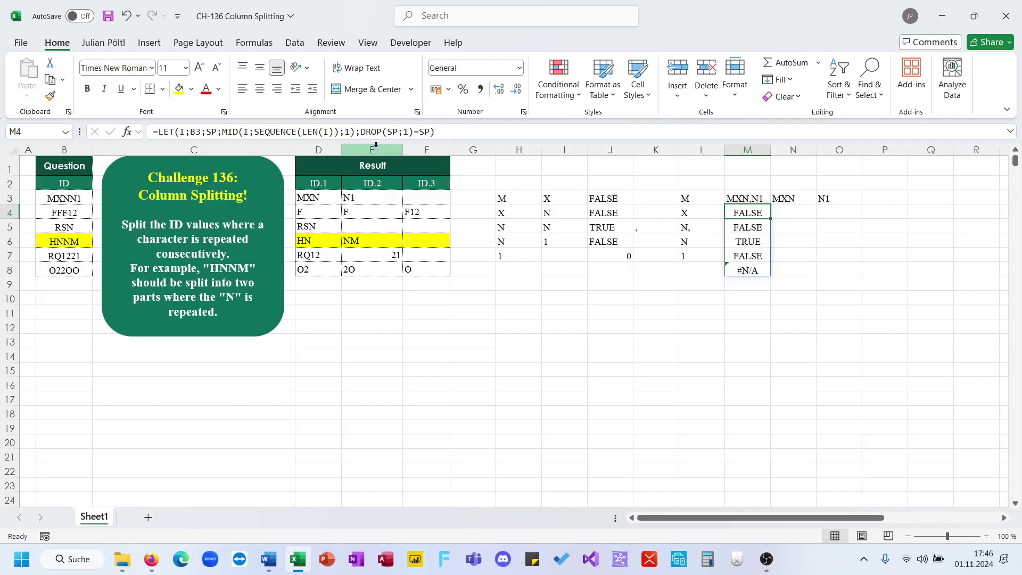
Wrap the DROP(SP;1)=SP comparison in the M4 formula in IFNA with 0 as the fallback value
click(359, 132)
text(ifna)
key(Tab)
key(BackSpace)
text(;")
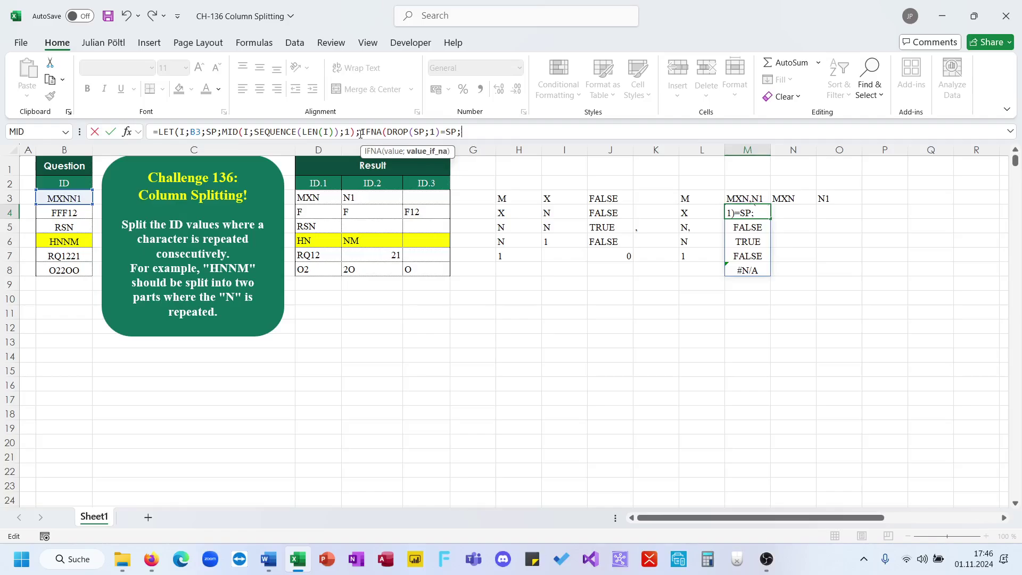
key(BackSpace)
key(BackSpace)
text(0)))
key(Return)
key(Up)
Wrap the IFNA expression in M4 in an IF returning "," or "", and prefix it with SP&
click(362, 132)
text(IF()
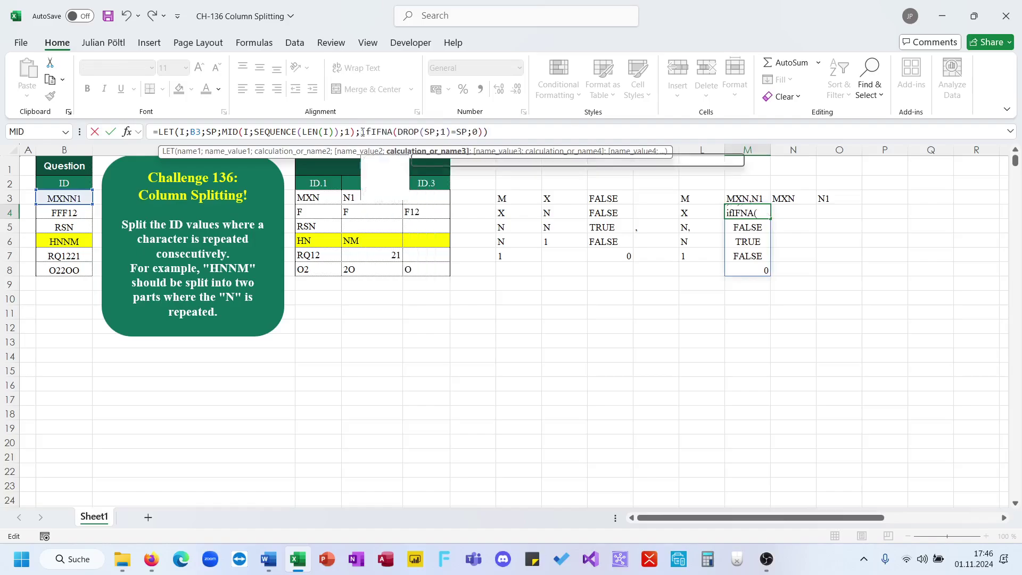
click(516, 138)
key(BackSpace)
text(;",";""))
click(359, 131)
text(SP&))
key(ctrl+Return)
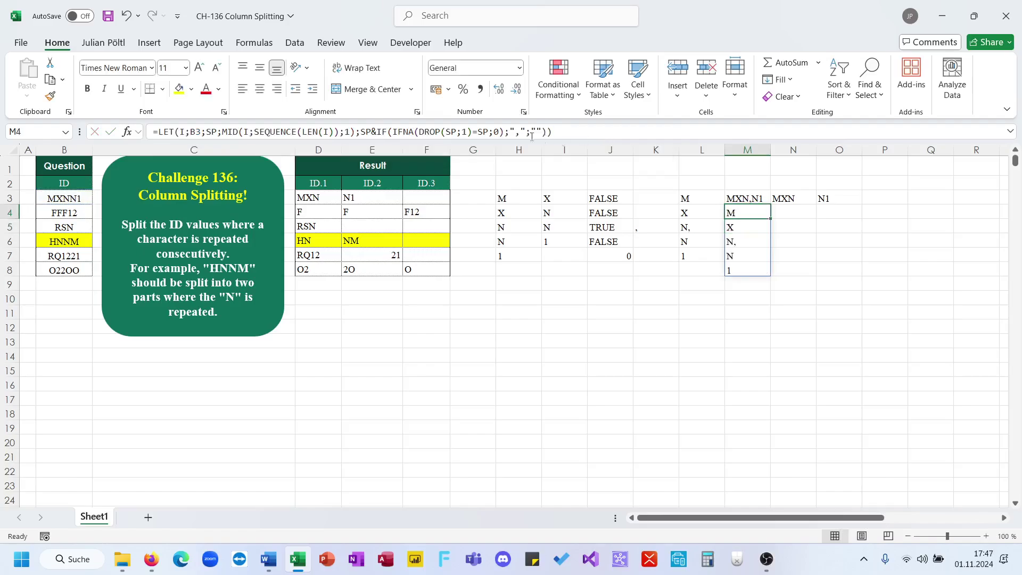
Wrap the SP&IF expression of the LET formula in M4 in CONCAT to join the characters
click(360, 132)
text(conc)
key(Tab)
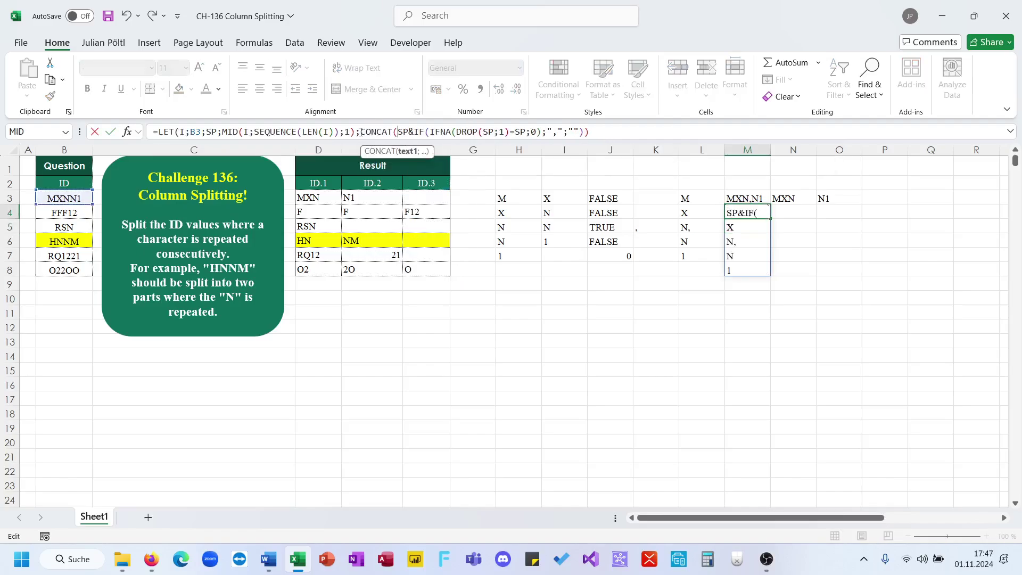
text())
key(ctrl+Return)
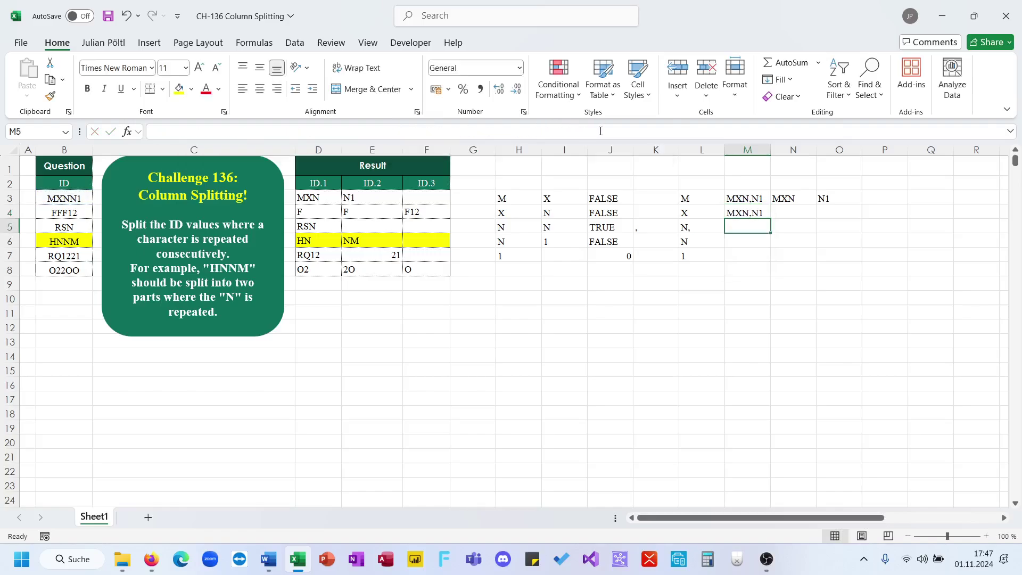
Wrap the CONCAT expression in M4 in TEXTSPLIT with "," as the column delimiter, and remove the stray s before CONCAT
click(363, 132)
text(texts)
key(Tab)
key(Left)
click(363, 132)
click(382, 135)
text(t)
key(Tab)
key(End)
key(BackSpace)
key(BackSpace)
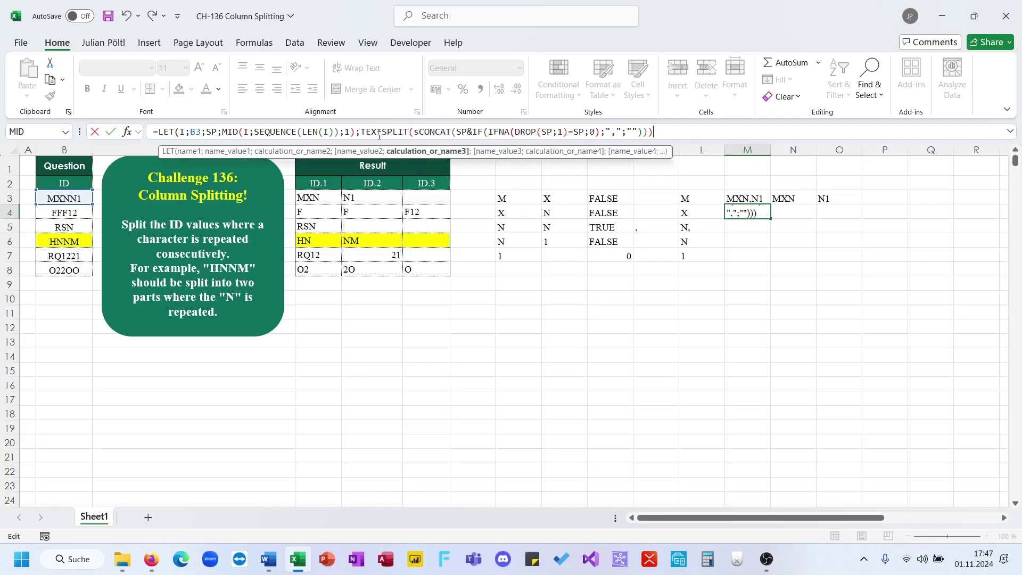
text(;",")))
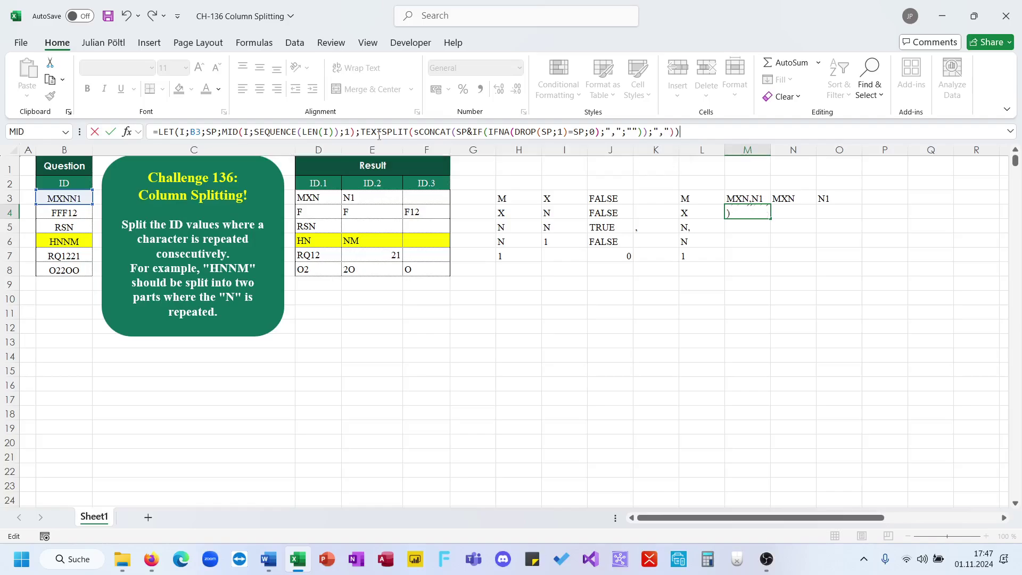
key(ctrl+Return)
click(419, 132)
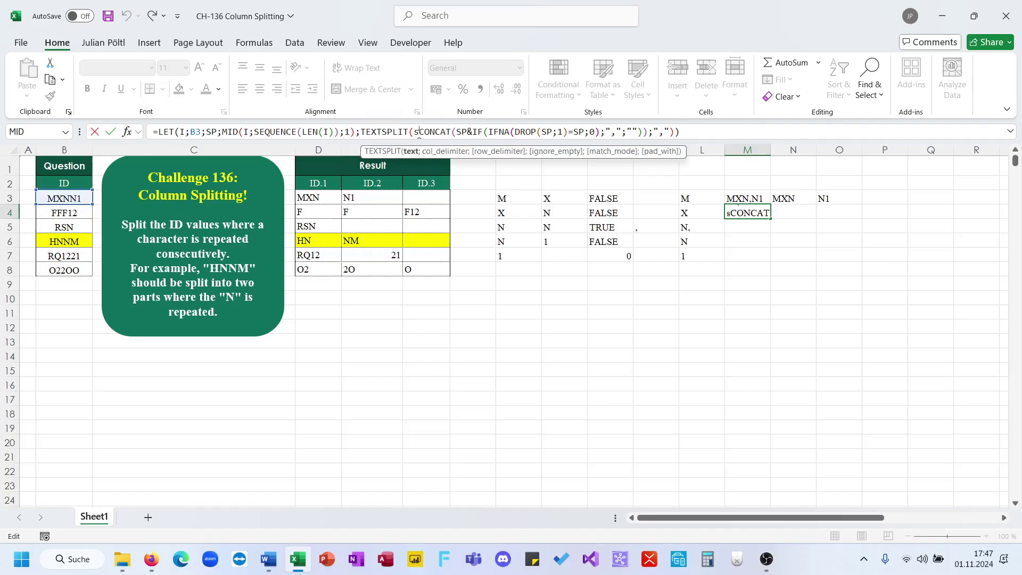
key(BackSpace)
key(ctrl+Return)
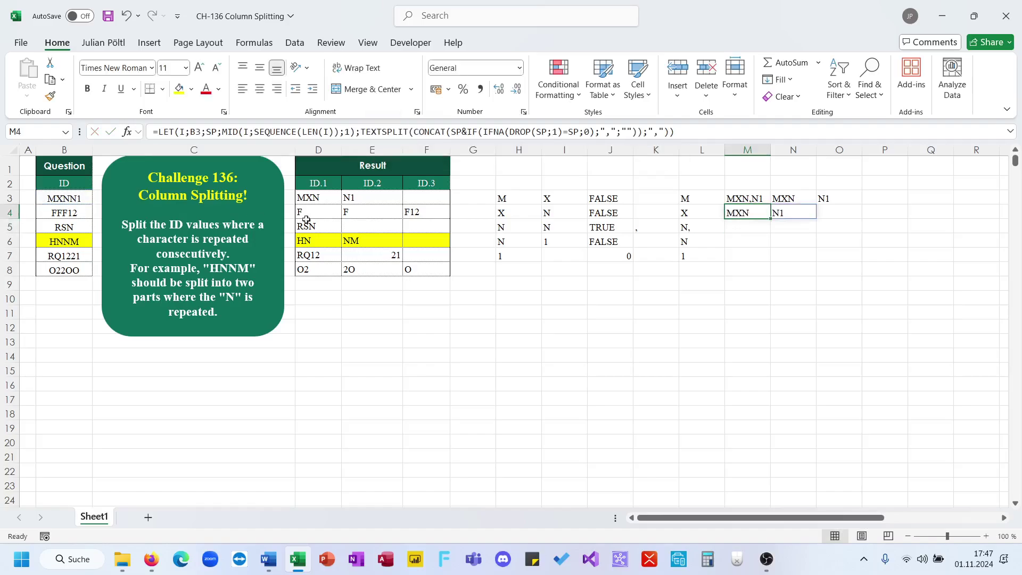
Try filling the LET formula in M4 down the column, and clear cells M5:M10 again
drag(333, 198, 376, 201)
click(736, 213)
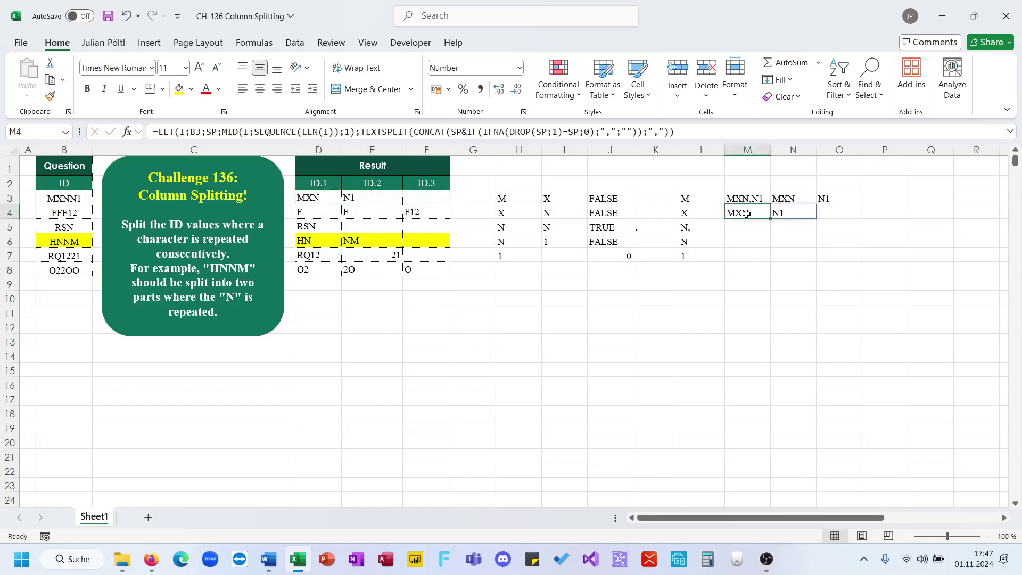
drag(772, 219, 746, 229)
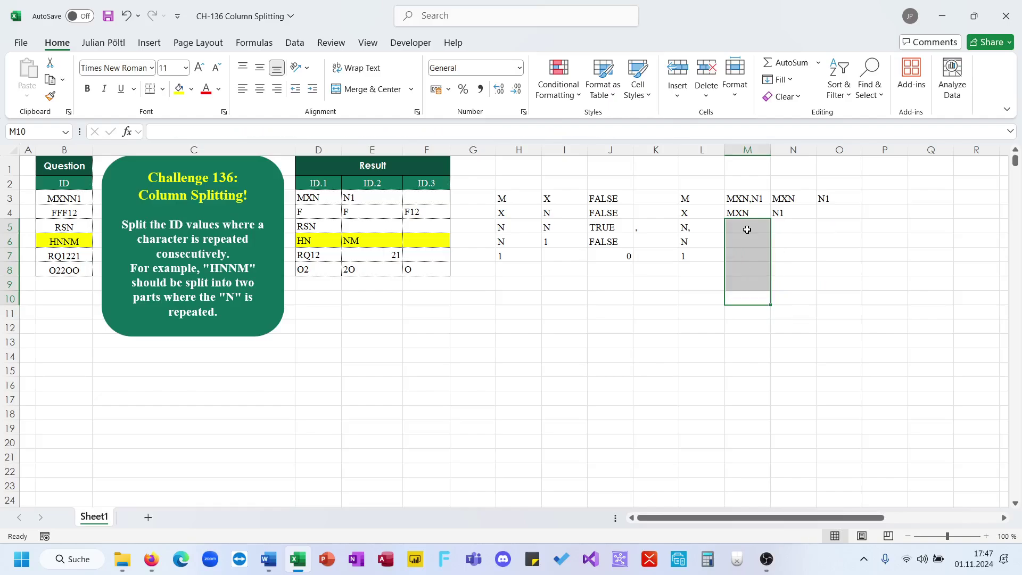
key(Delete)
click(741, 210)
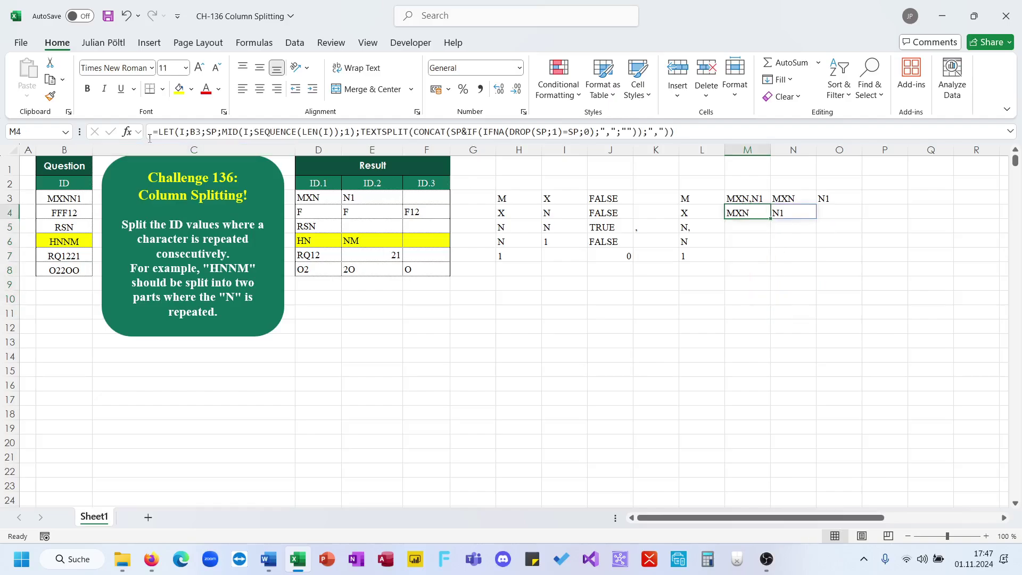
Try wrapping the LET formula in M4 in MAP over B3:B8, dropping the I;B3 name definition
click(157, 132)
text(Map()
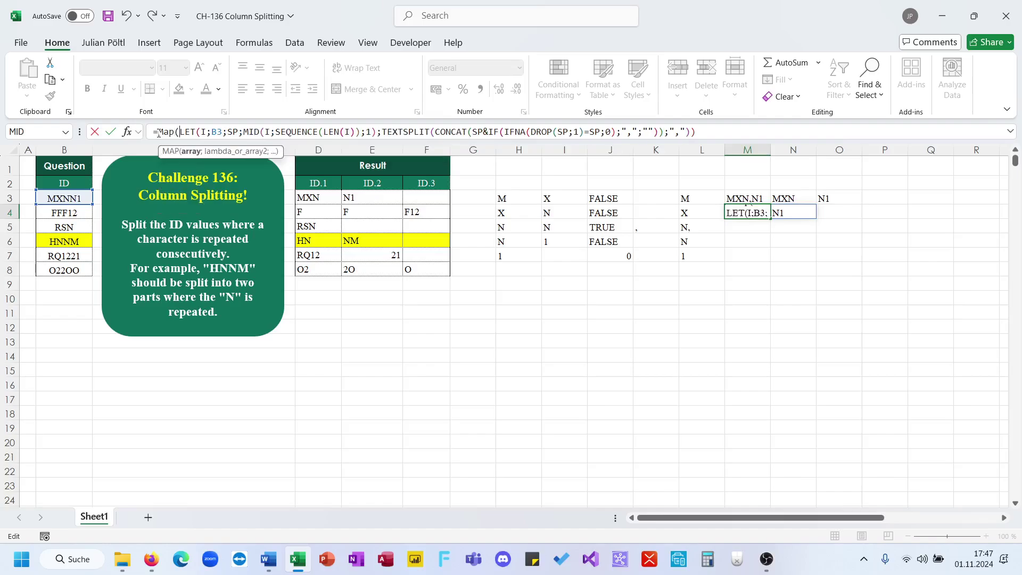
drag(64, 198, 69, 270)
text(;)
drag(259, 132, 234, 133)
key(BackSpace)
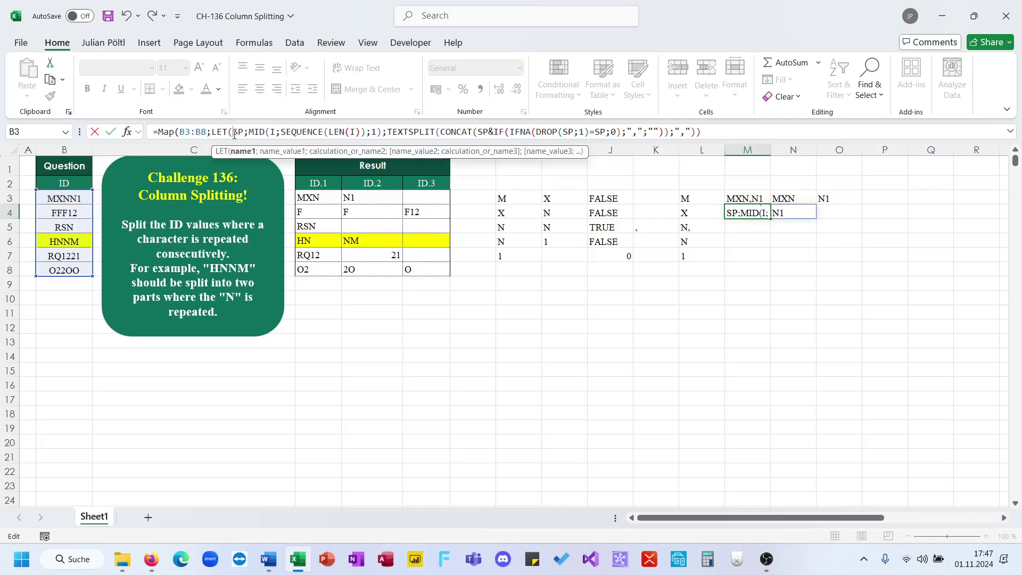
key(End)
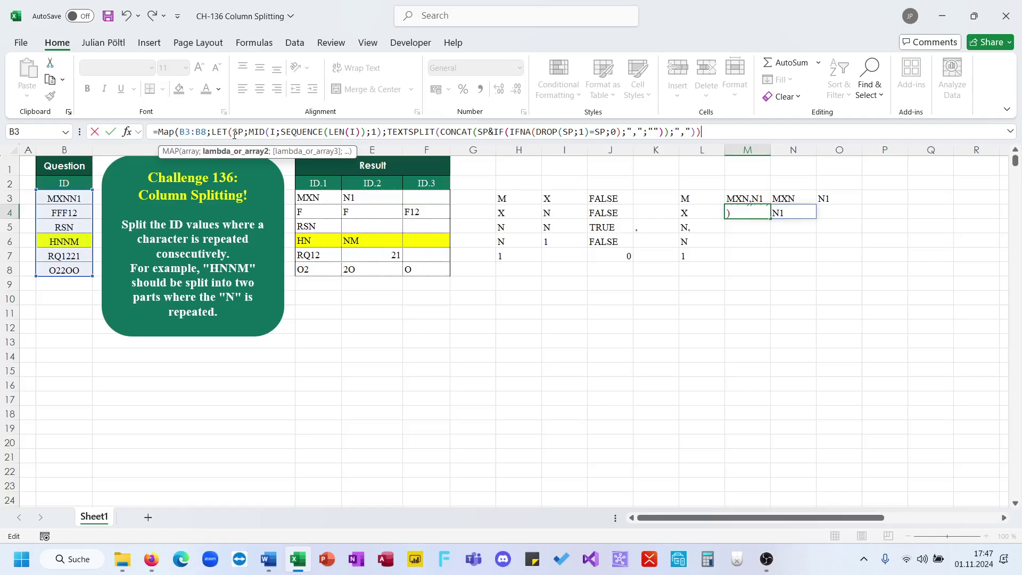
key(BackSpace)
text())
key(Return)
key(Up)
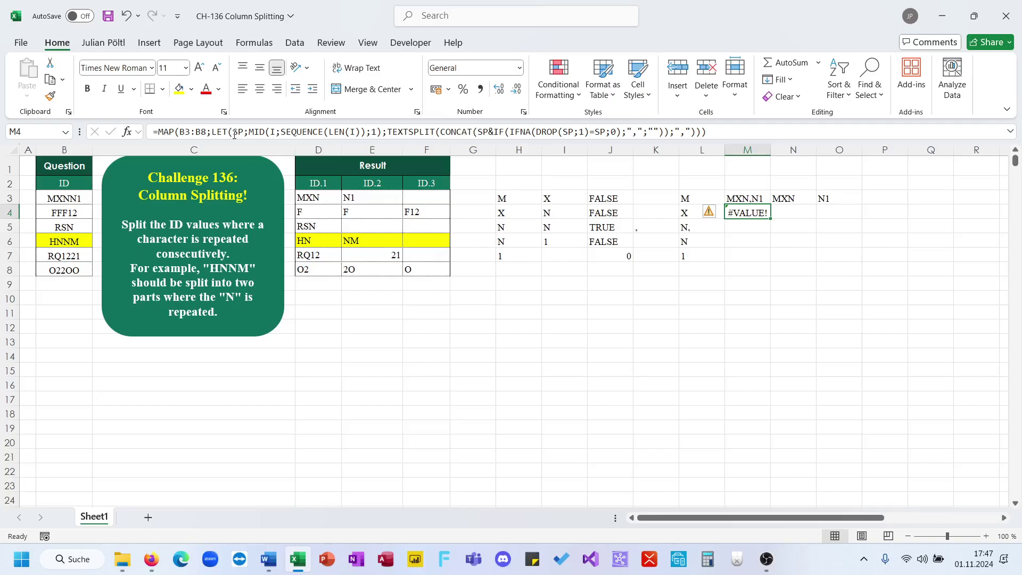
Undo the MAP version of the formula in M4 to restore the LET formula for B3
key(ctrl+z)
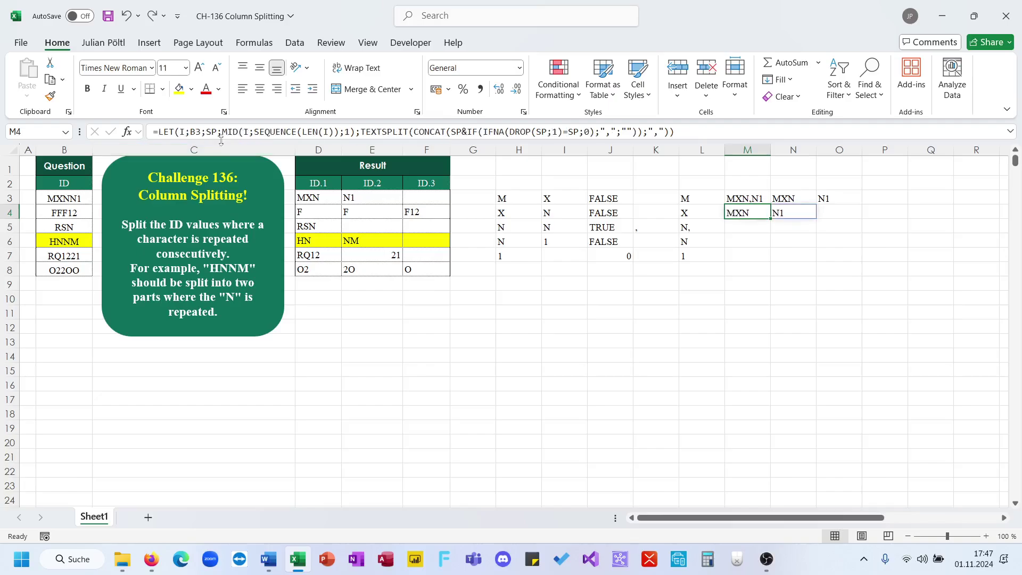
key(ctrl+y)
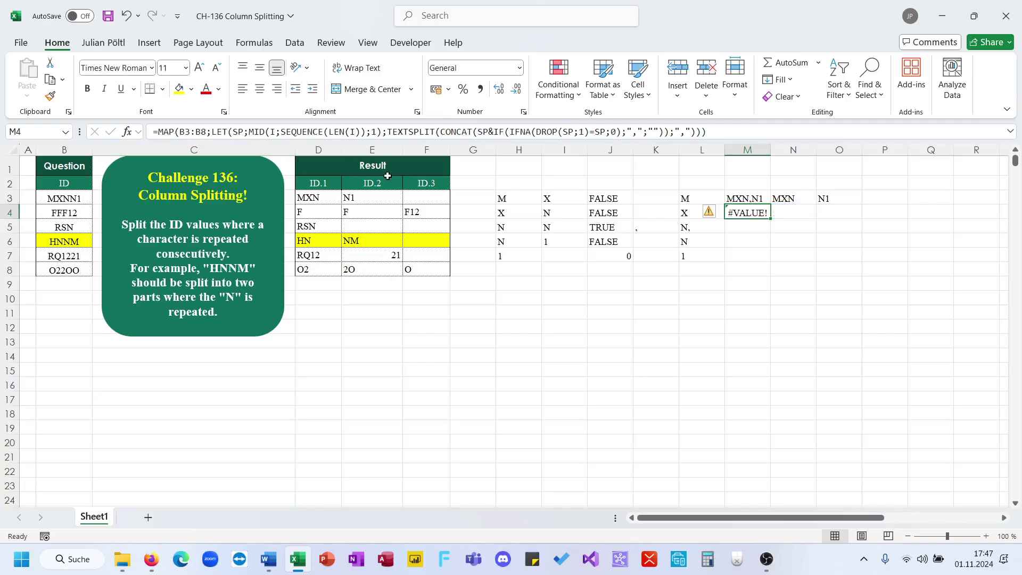
key(ctrl+z)
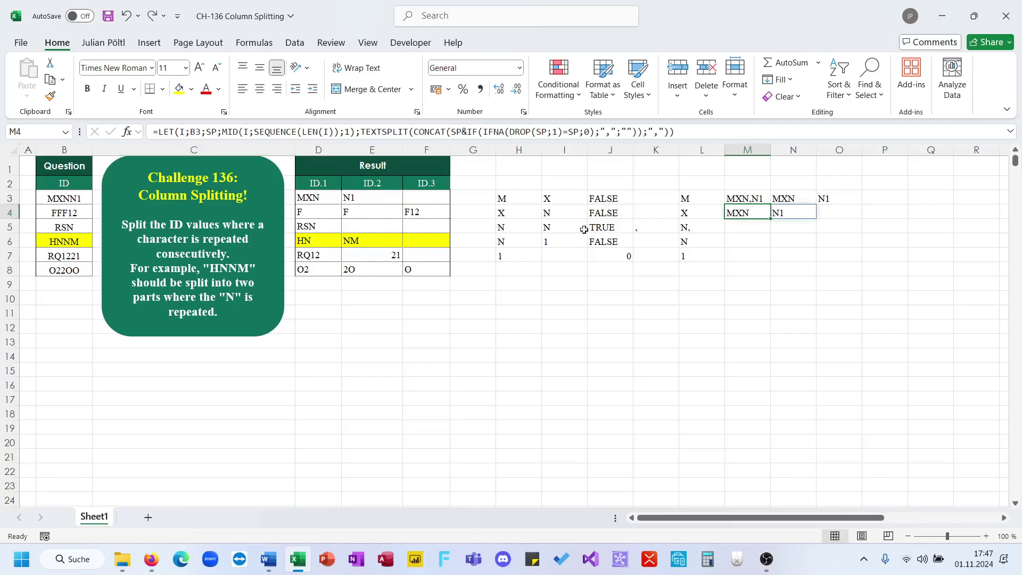
Remove the TEXTSPLIT wrapper and its "," delimiter from the LET formula in M4, leaving CONCAT as the final calculation
drag(751, 210, 797, 208)
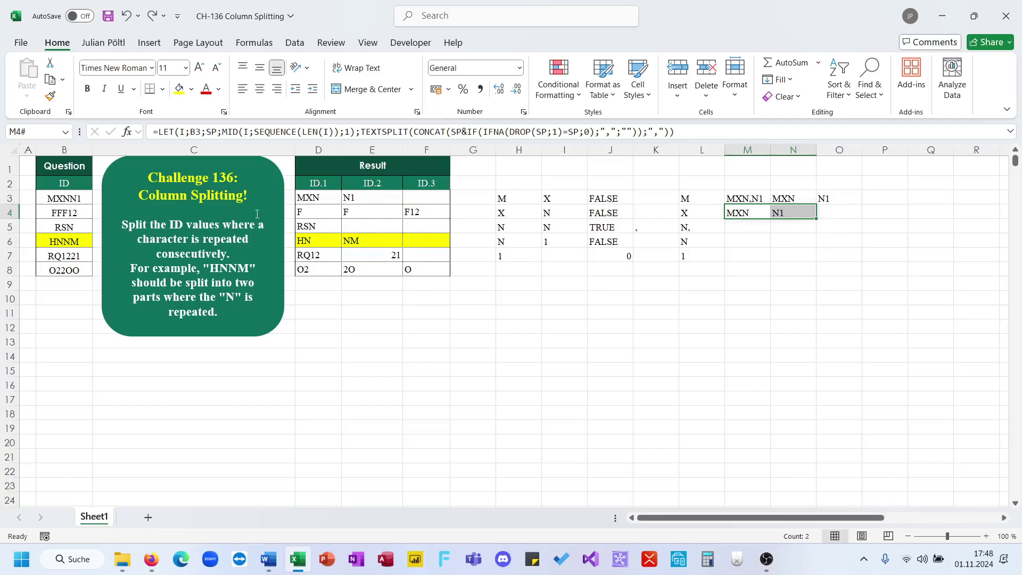
drag(74, 201, 68, 271)
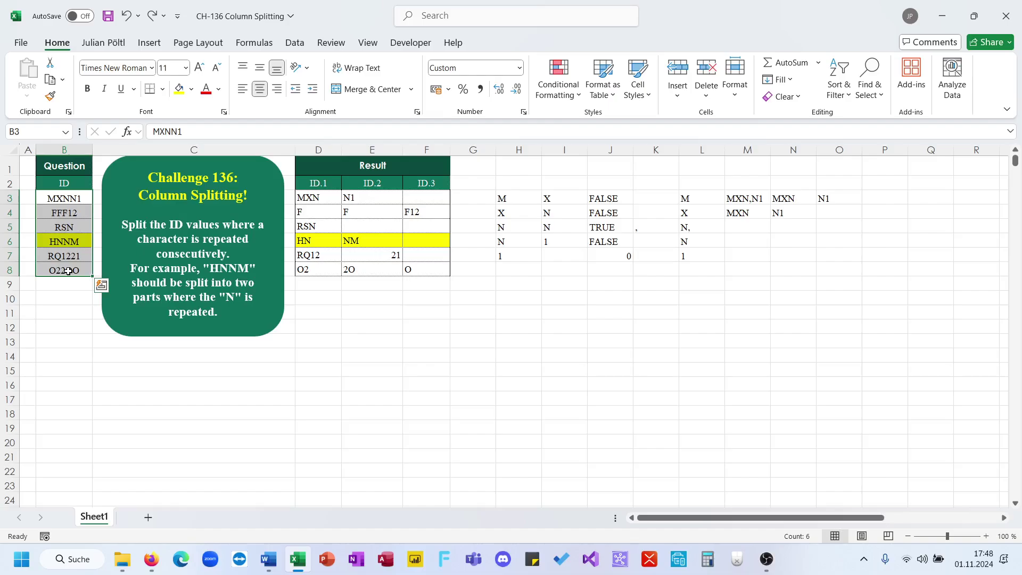
click(743, 212)
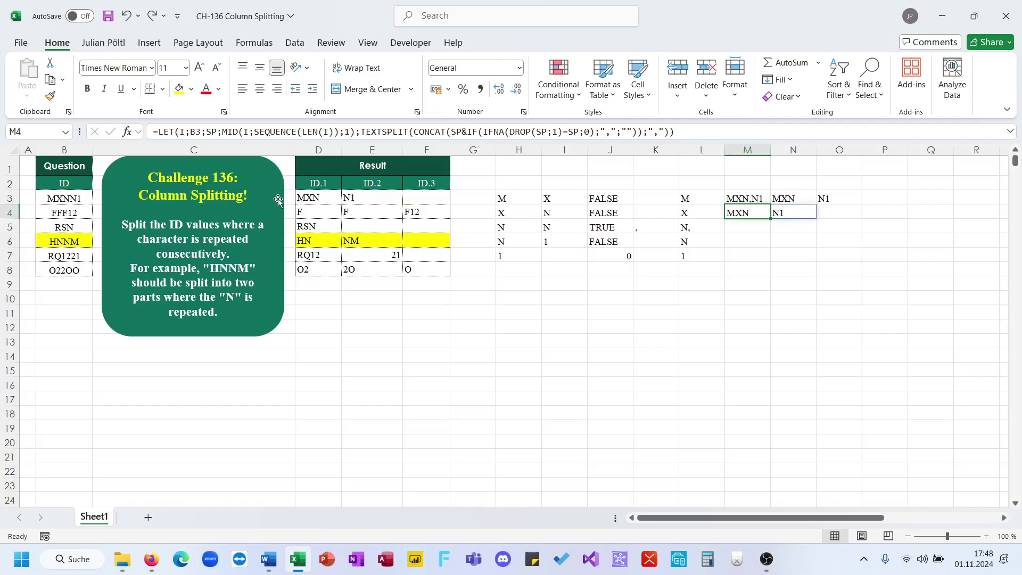
double_click(398, 131)
key(BackSpace)
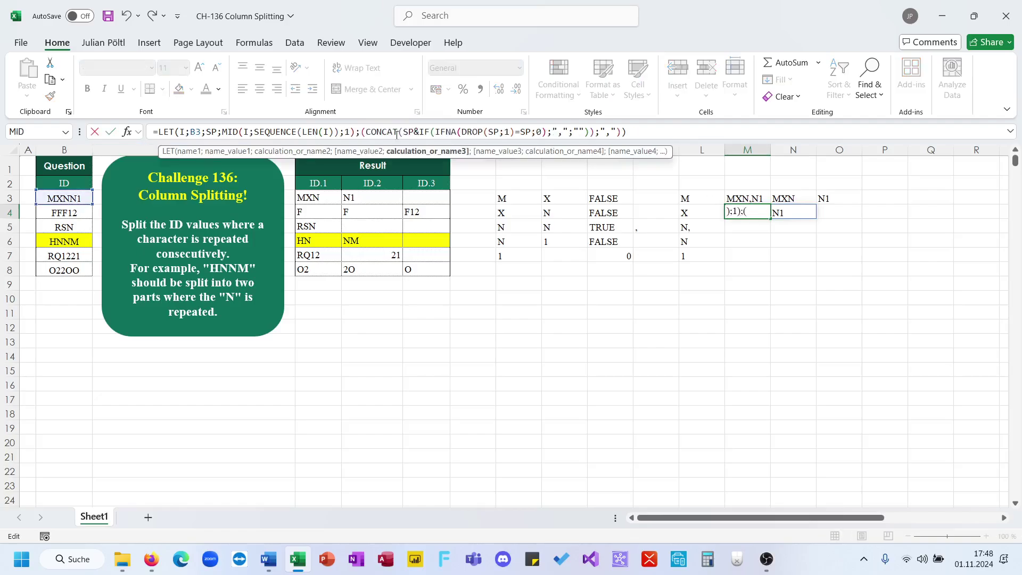
key(BackSpace)
key(End)
key(BackSpace)
key(BackSpace)
key(BackSpace)
key(BackSpace)
key(BackSpace)
key(BackSpace)
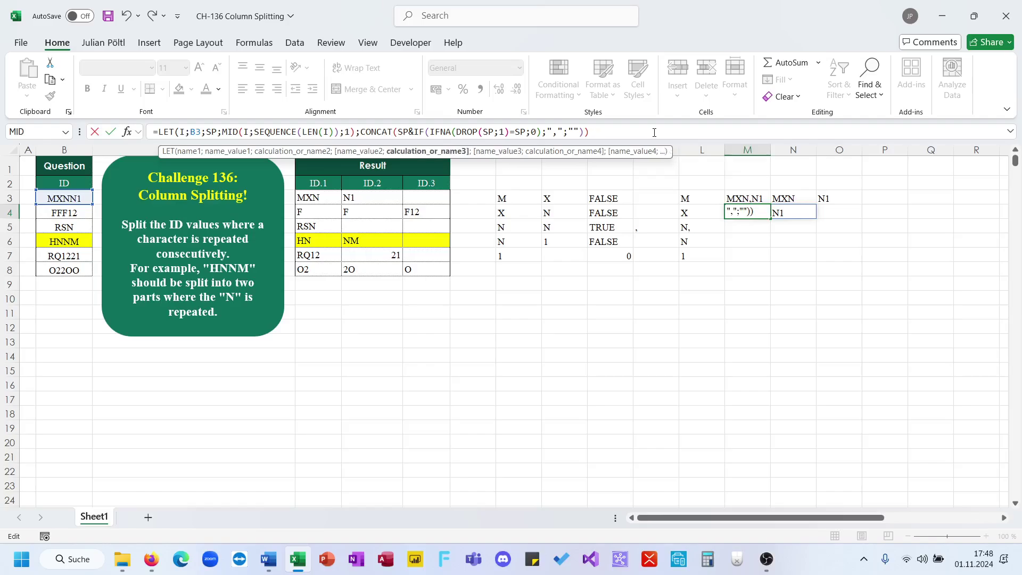
text())
key(Return)
key(Up)
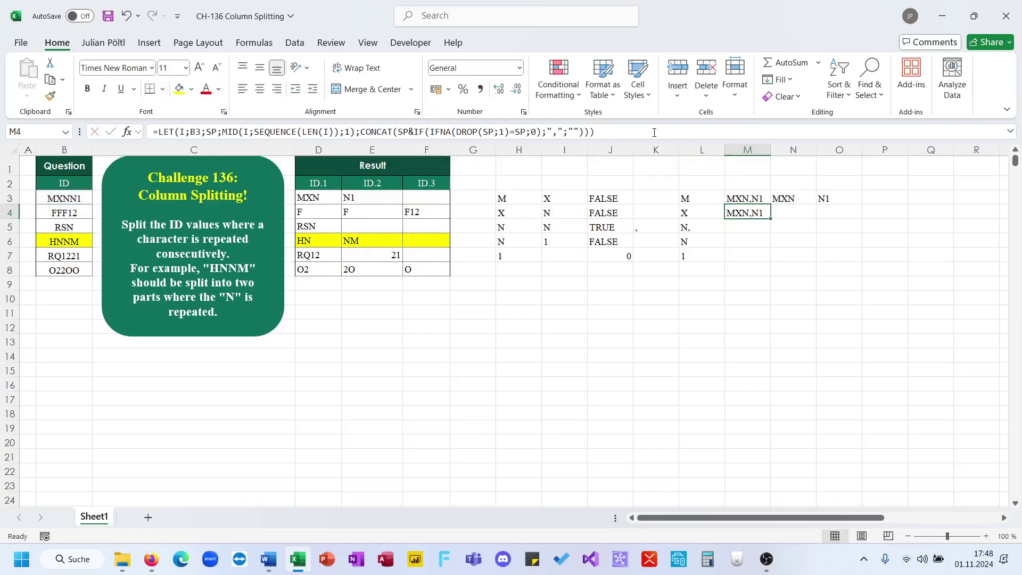
Wrap the LET formula in M4 in MAP over B3:B8 with LAMBDA(I;…), dropping the I;B3 name definition
click(158, 131)
text(Map()
drag(64, 198, 75, 267)
text(;LAMBDA(I;)
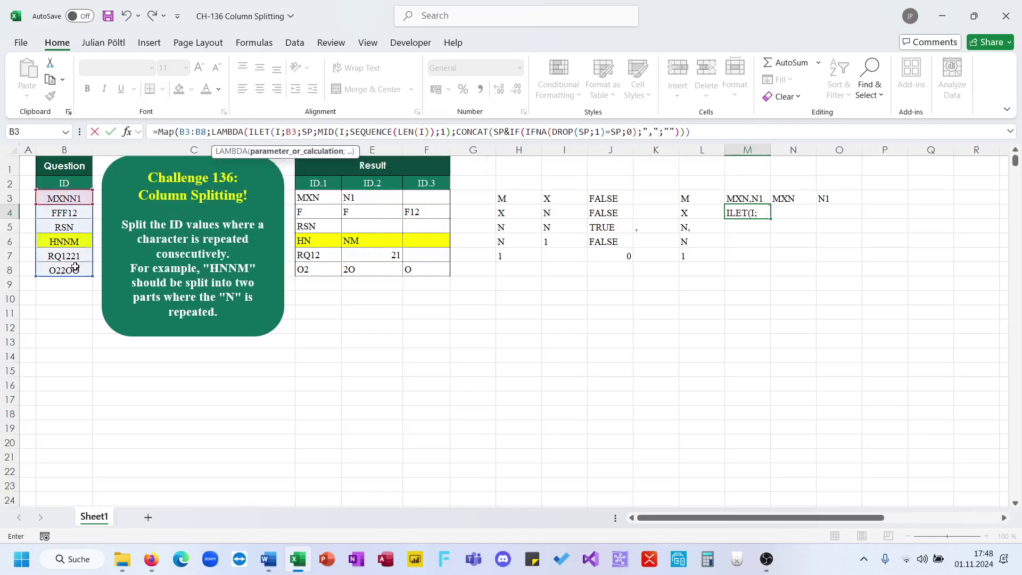
click(306, 132)
key(BackSpace)
key(BackSpace)
key(BackSpace)
key(BackSpace)
key(BackSpace)
click(731, 128)
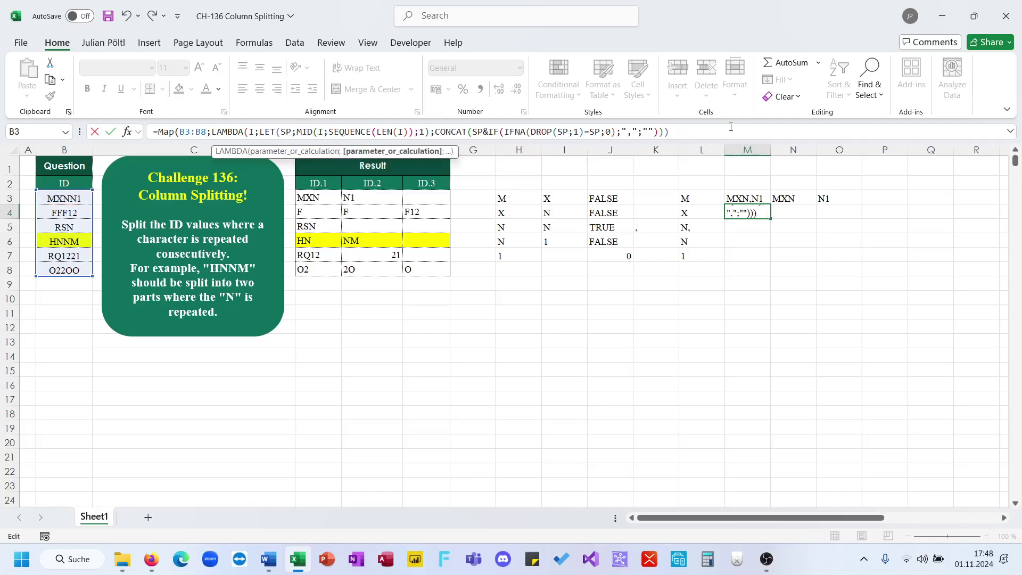
text()))
key(ctrl+Return)
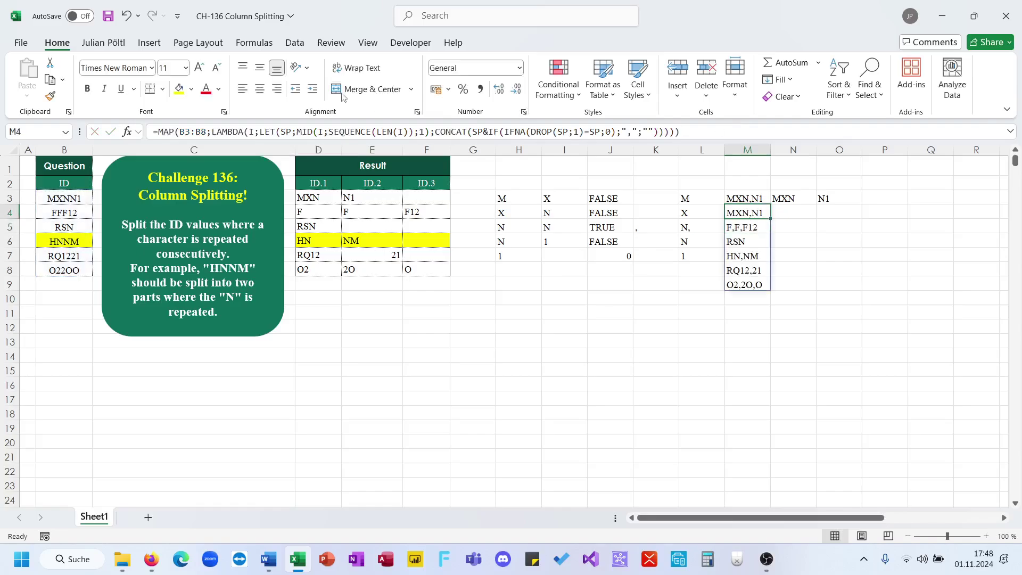
Wrap the MAP formula in M4 in TEXTJOIN with "|" as the delimiter and the ignore-empty argument left blank
click(159, 132)
text(texts)
key(BackSpace)
text(j)
key(Tab)
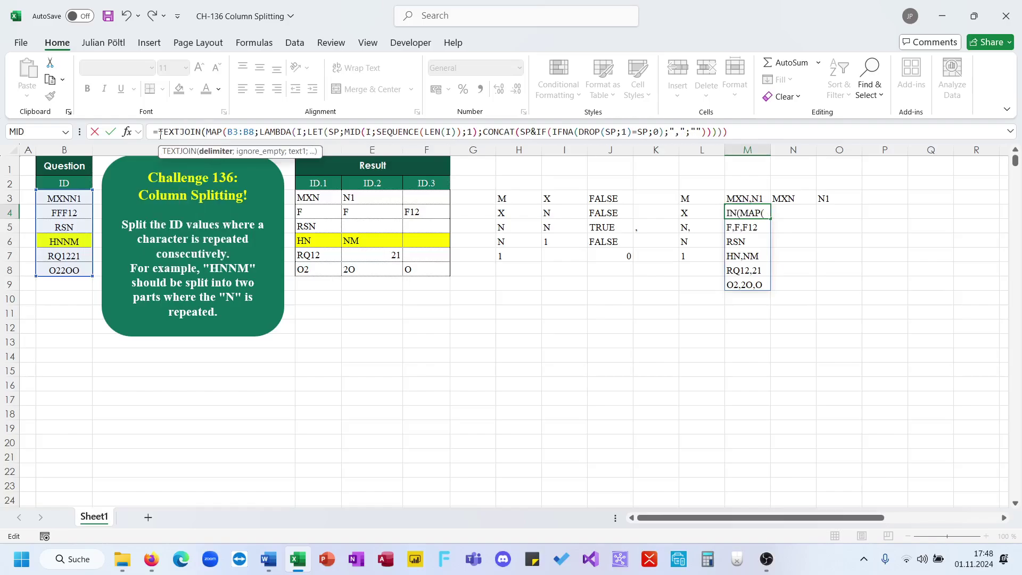
text("|";;)
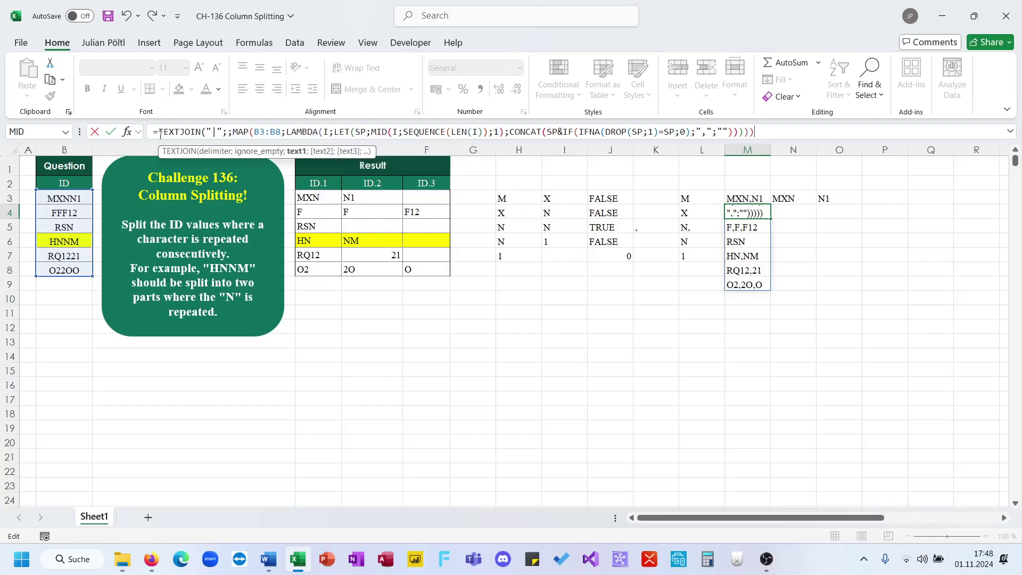
text())
key(Return)
key(Up)
Wrap the TEXTJOIN formula in M4 in TEXTSPLIT with "," as column delimiter and "|" as row delimiter
click(161, 133)
text(texs)
key(BackSpace)
text(TSPLIT()
key(Tab)
key(End)
text(;")
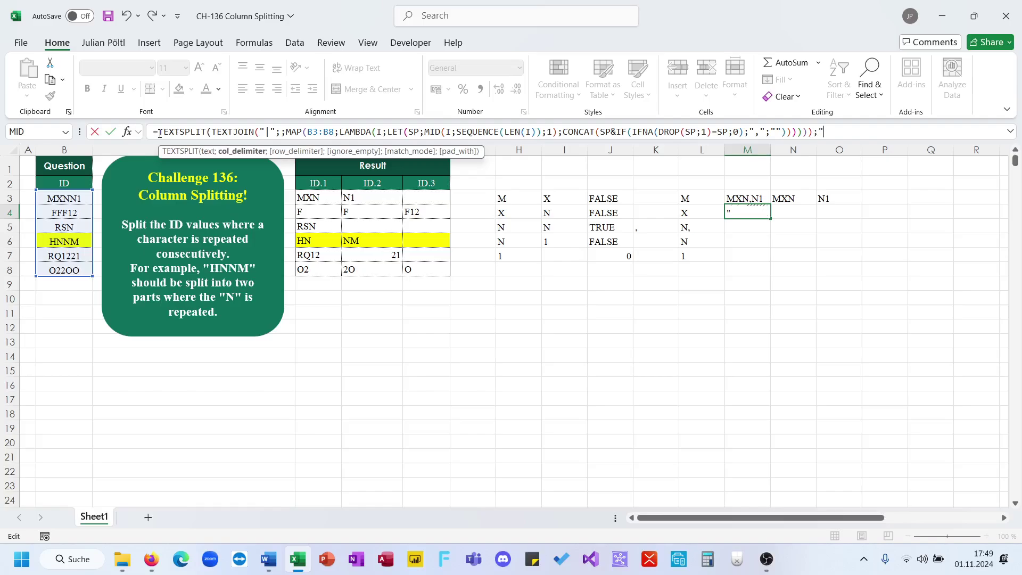
text(,";"|"))
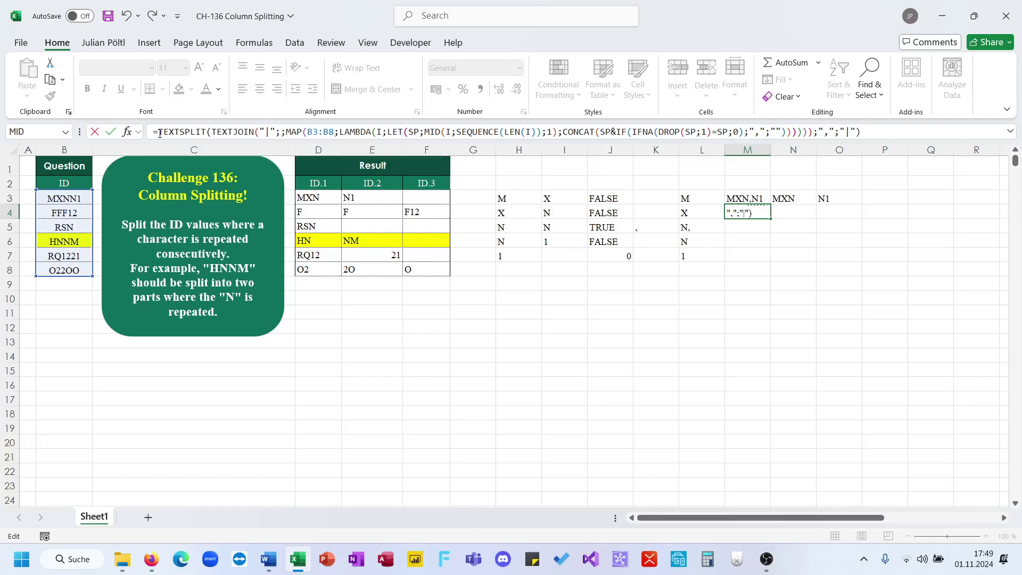
key(ctrl+Return)
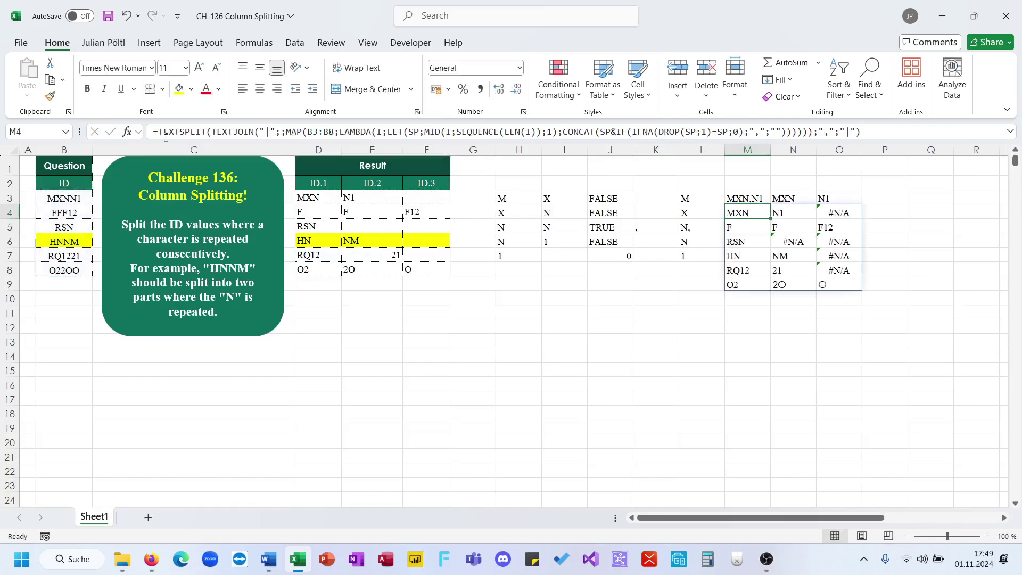
Wrap the TEXTSPLIT formula in M4 in IFNA with "" as the replacement value
click(160, 132)
text(n)
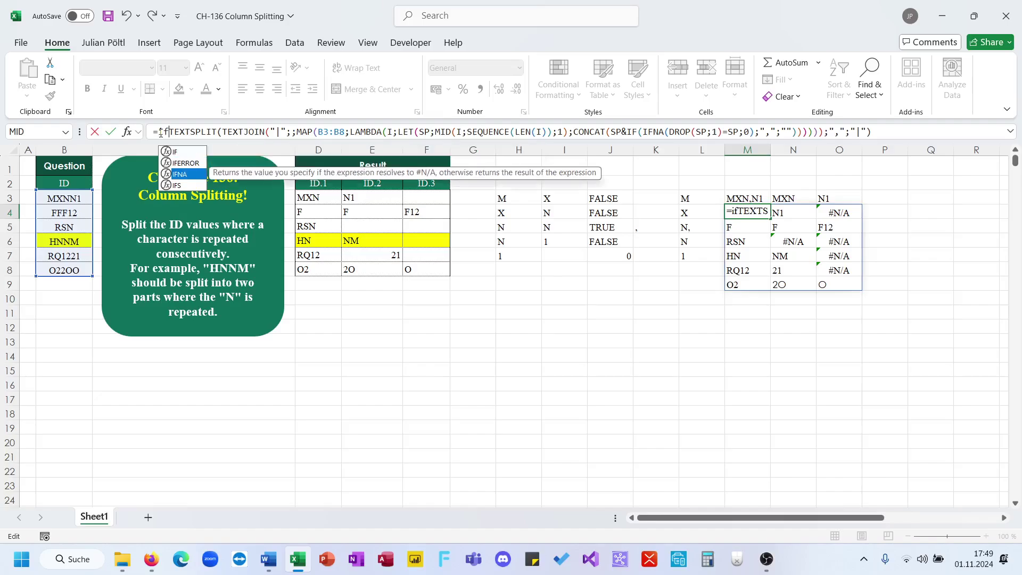
key(Tab)
key(End)
text(;)
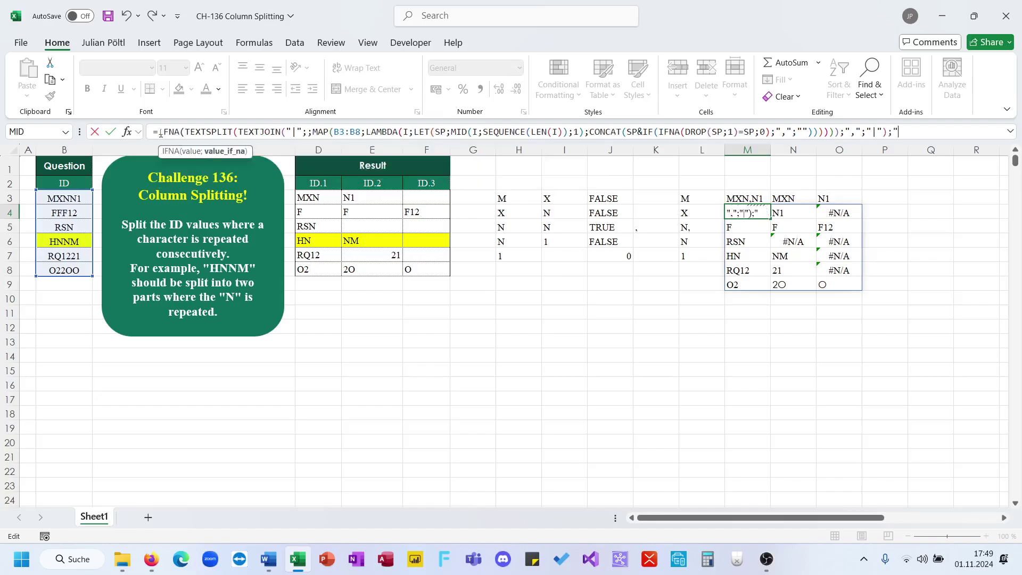
text(""))
key(ctrl+Return)
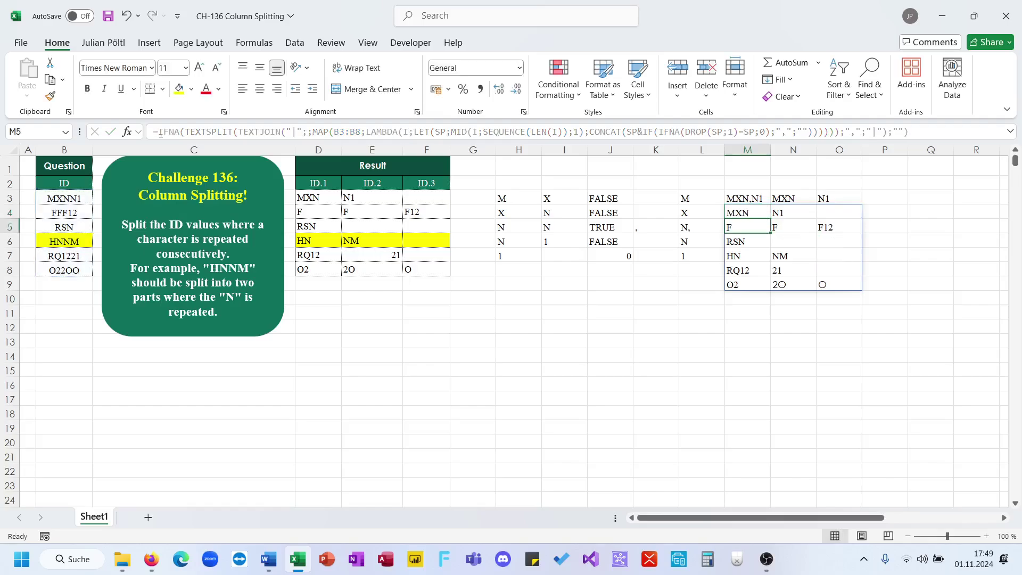
Move the completed IFNA formula from M4 to D10, below the Result table
drag(736, 219, 320, 298)
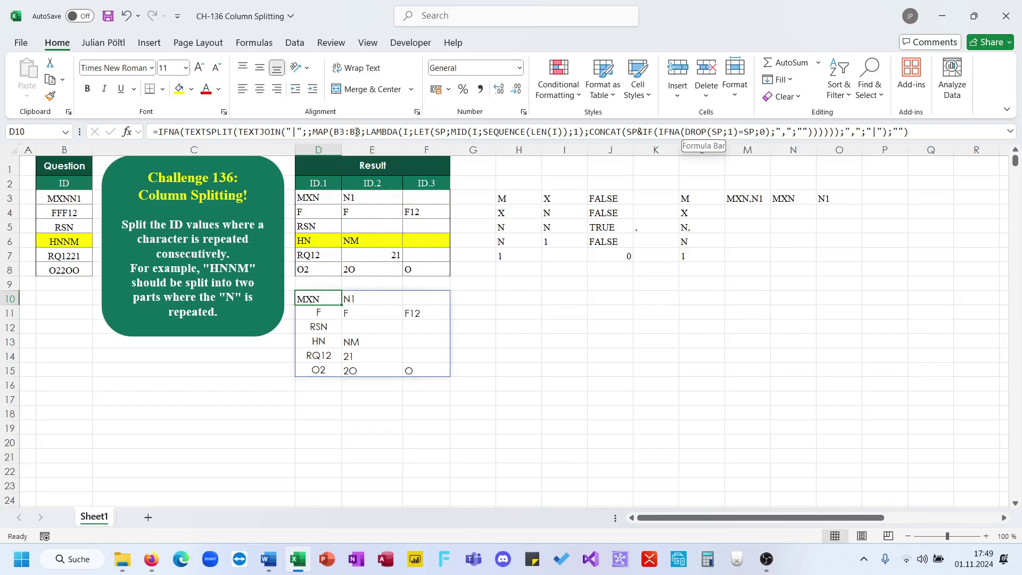
drag(238, 131, 882, 199)
key(Escape)
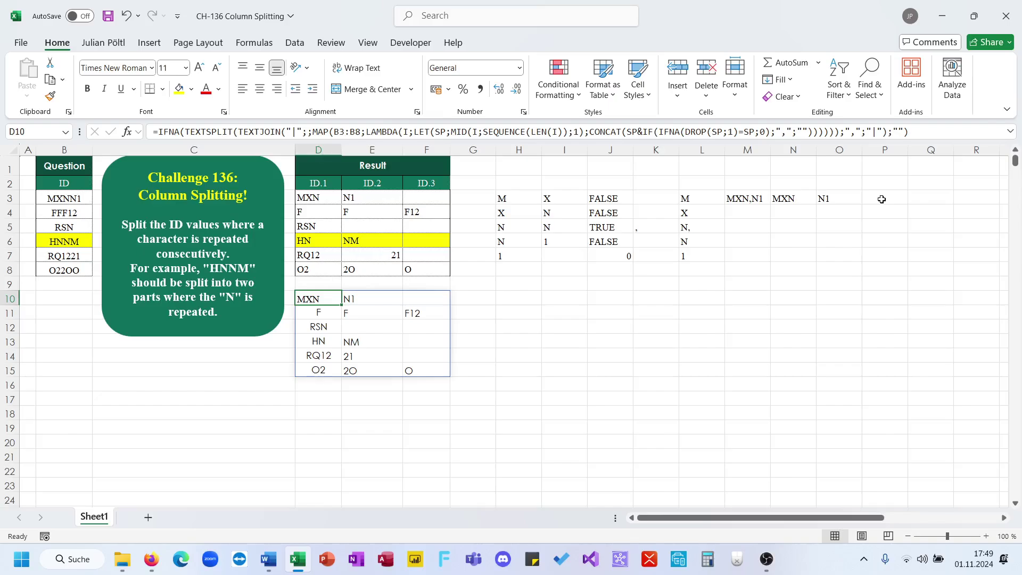
Start a REDUCE formula in H10 with an empty initial value and B3:B8 as the array
click(525, 298)
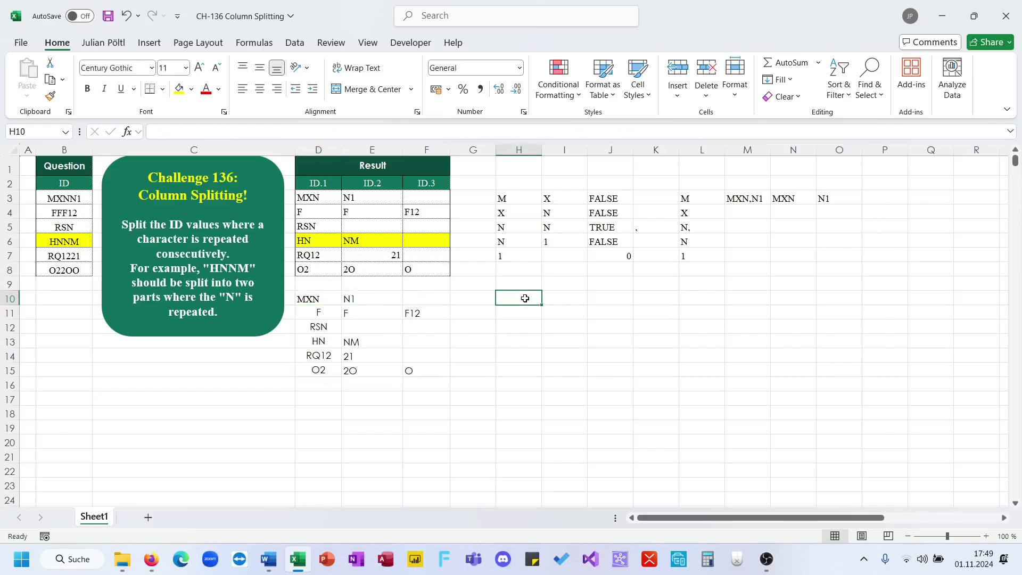
text(=REDUCE()
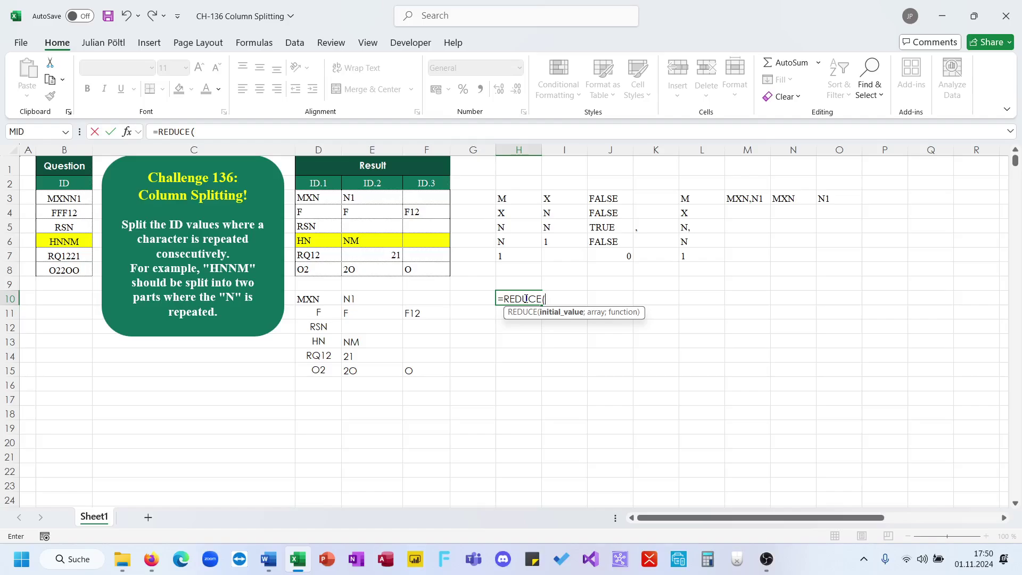
text(;)
drag(65, 200, 66, 279)
text(;))
key(Tab)
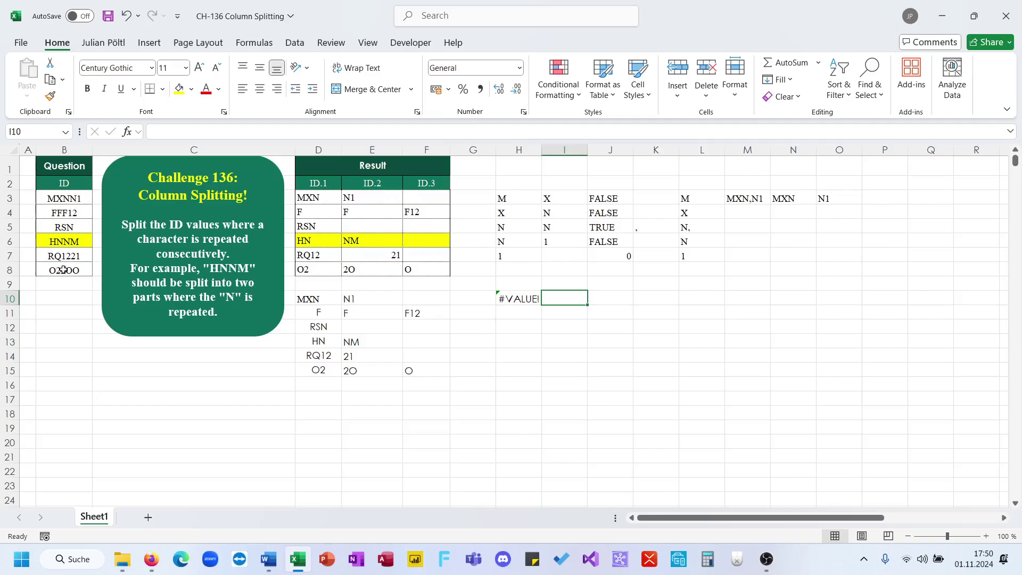
Replace the stray last argument of REDUCE in H10 with LAMBDA(A;B;) and store the unfinished formula as text with a leading apostrophe
key(shift+Tab)
click(273, 136)
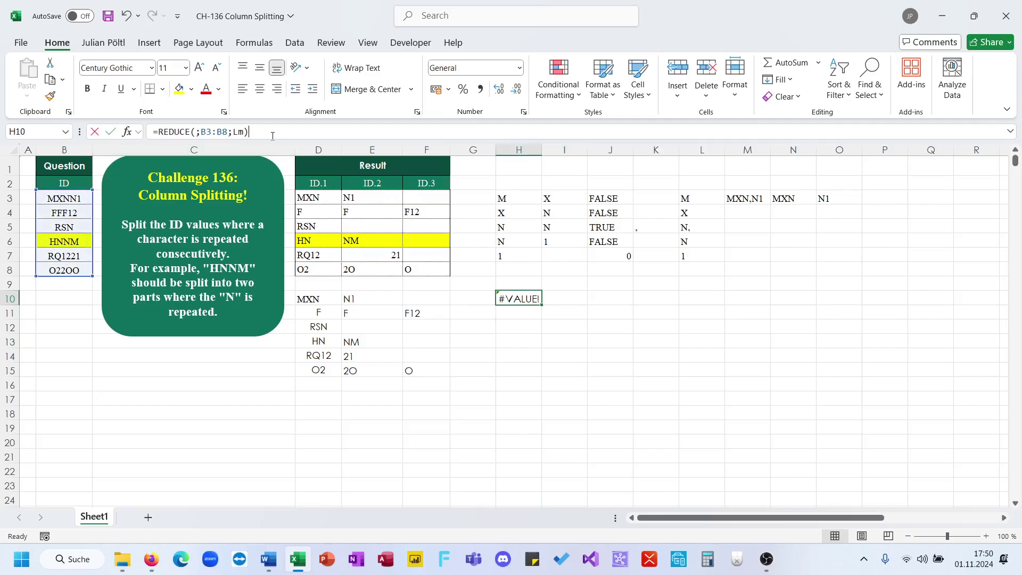
key(BackSpace)
text(LAMBDA(A;B;)
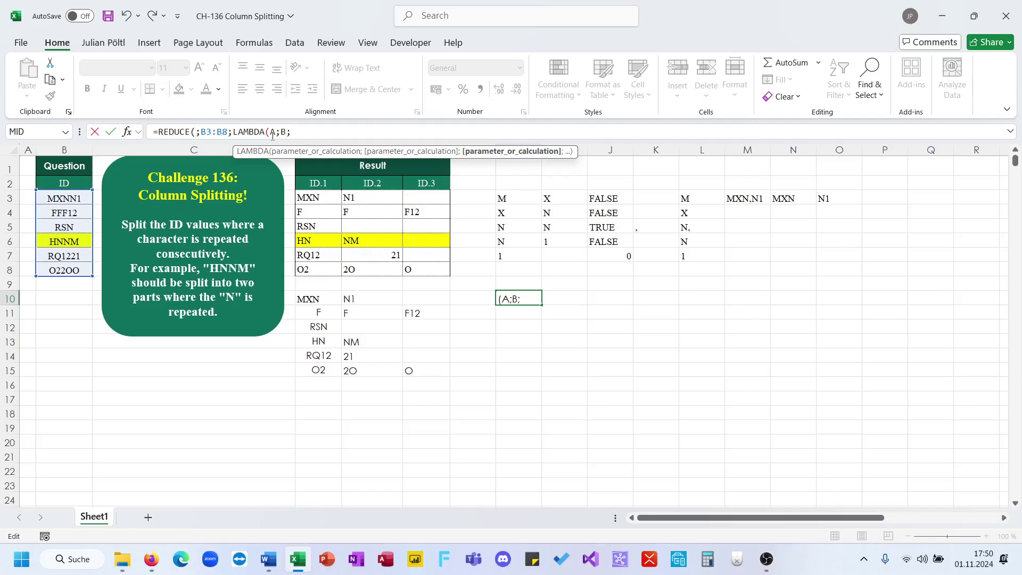
text())
click(151, 131)
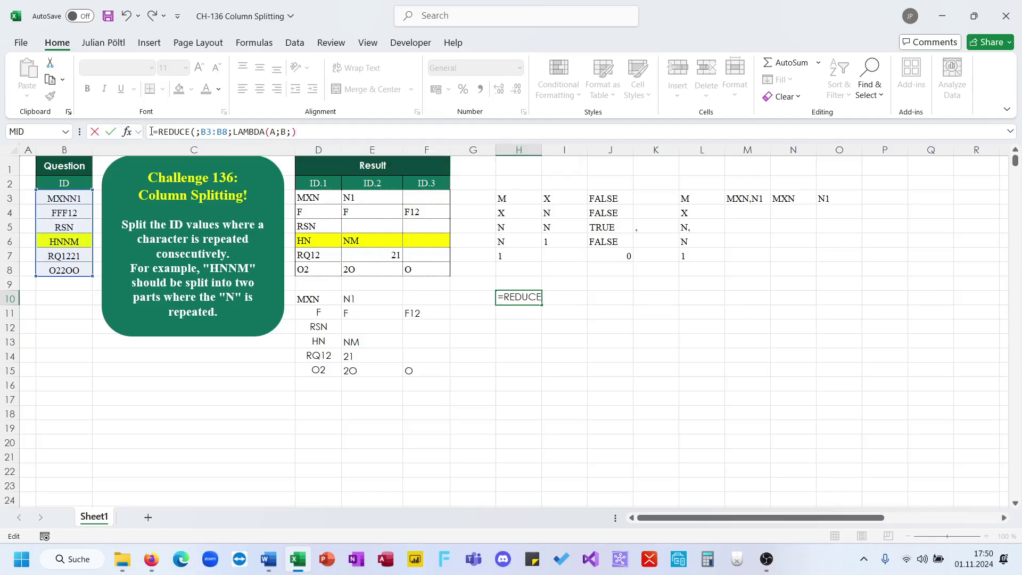
text(')
key(Return)
key(Up)
key(Up)
key(Up)
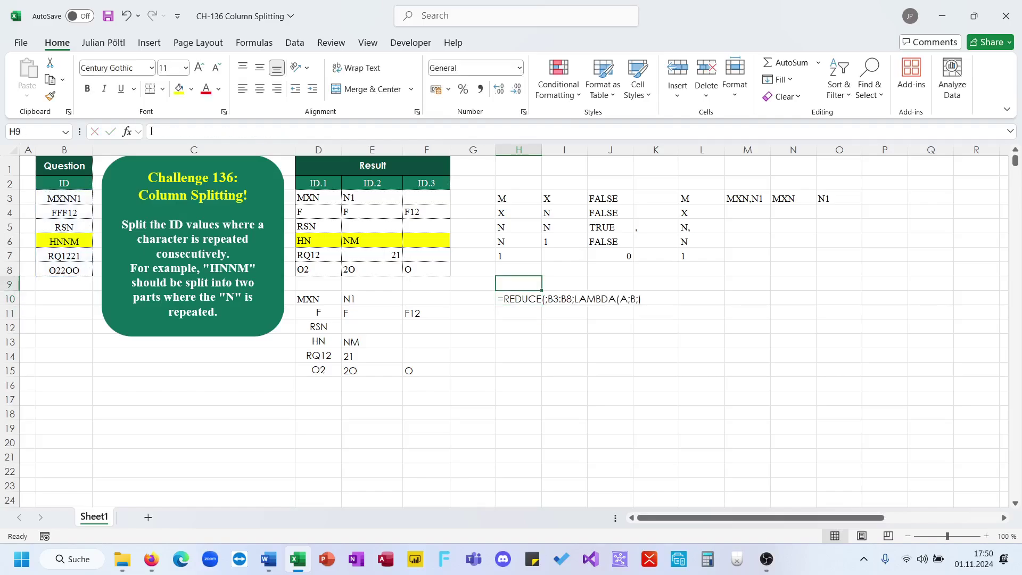
Copy the LAMBDA(I;LET(…)) part of the formula in D10 into the REDUCE text in H10 after LAMBDA(A;B;
click(318, 300)
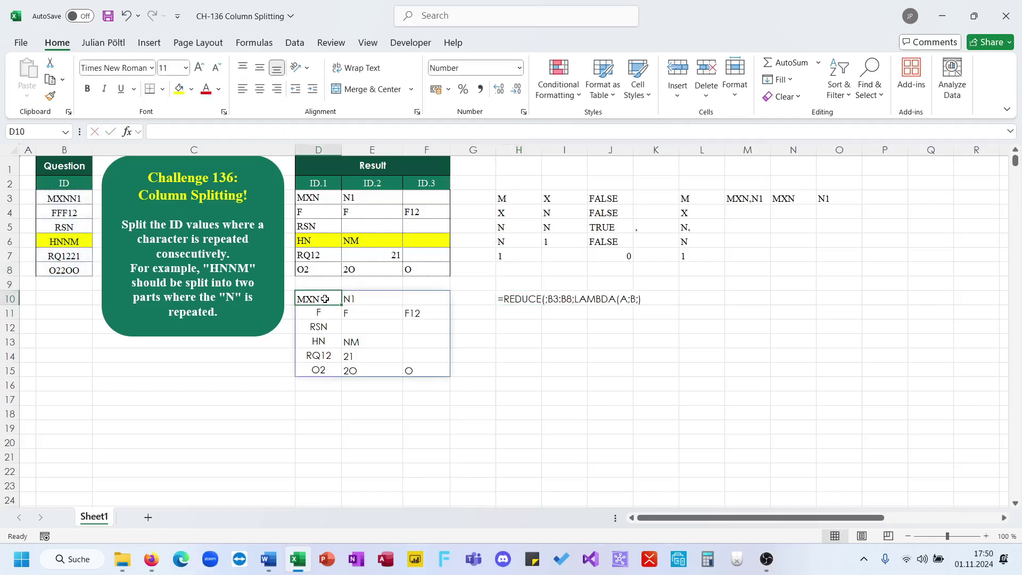
click(253, 132)
drag(366, 132, 828, 149)
key(ctrl+c)
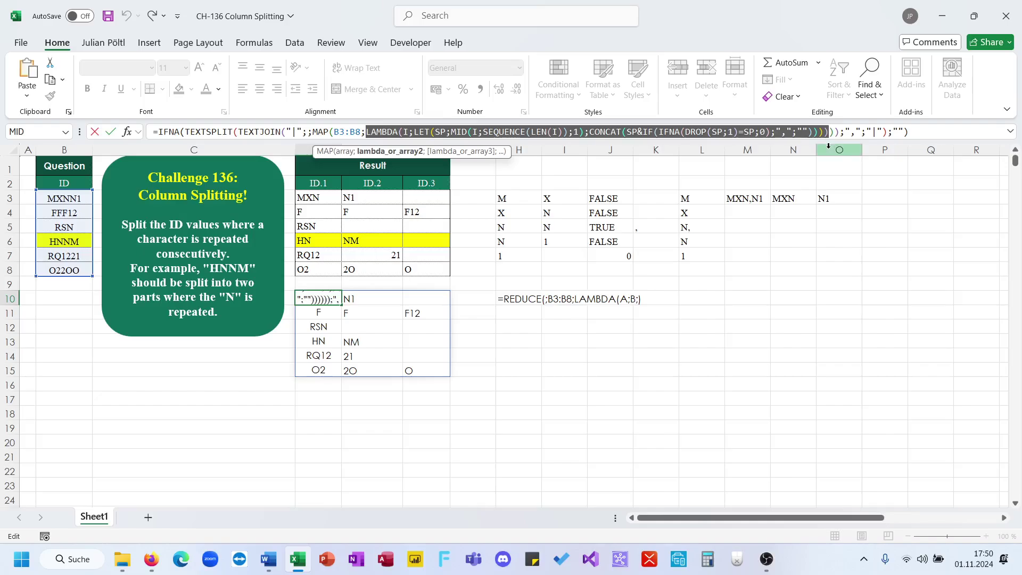
key(Escape)
click(519, 300)
click(276, 132)
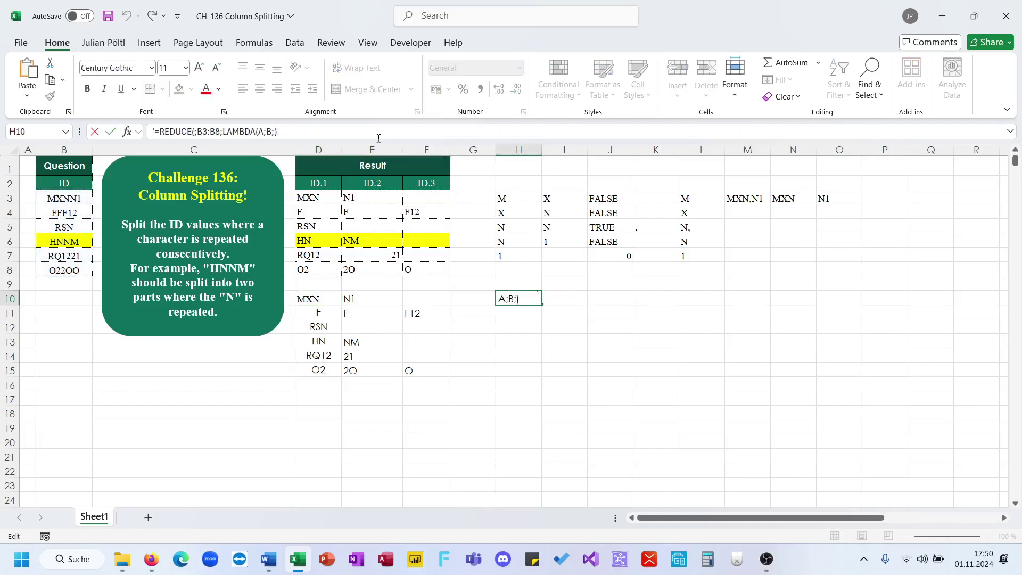
key(ctrl+v)
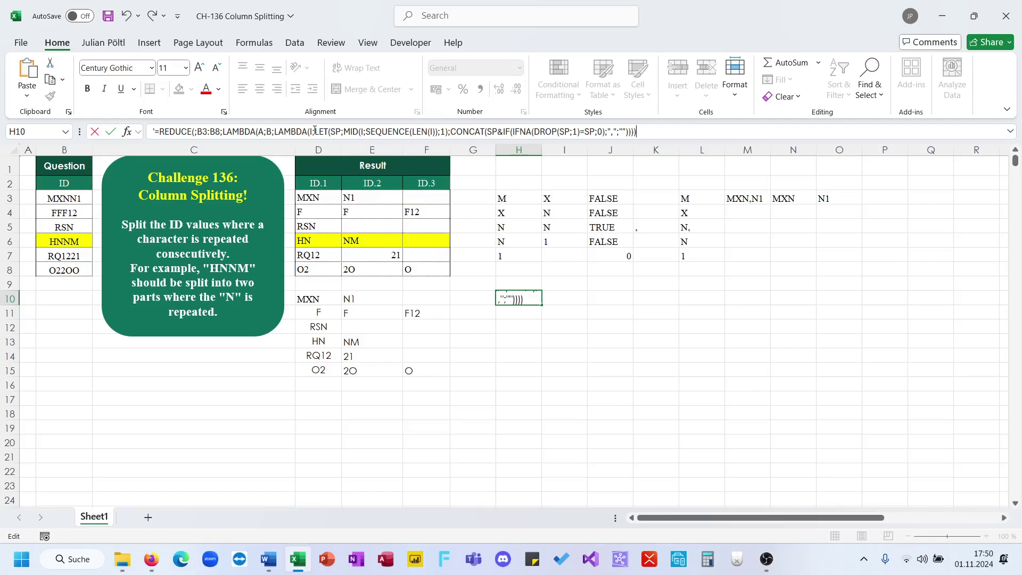
Replace B;LAMBDA(I; with I; in H10, and turn the text into a live REDUCE formula with its closing parenthesis
drag(314, 131, 268, 131)
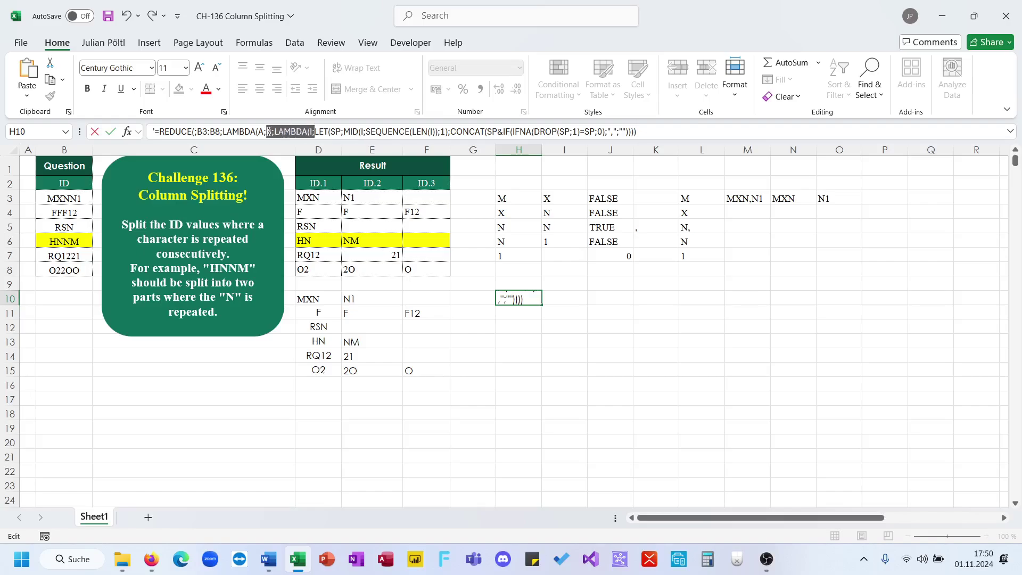
key(Delete)
text(I;)
click(149, 132)
key(Delete)
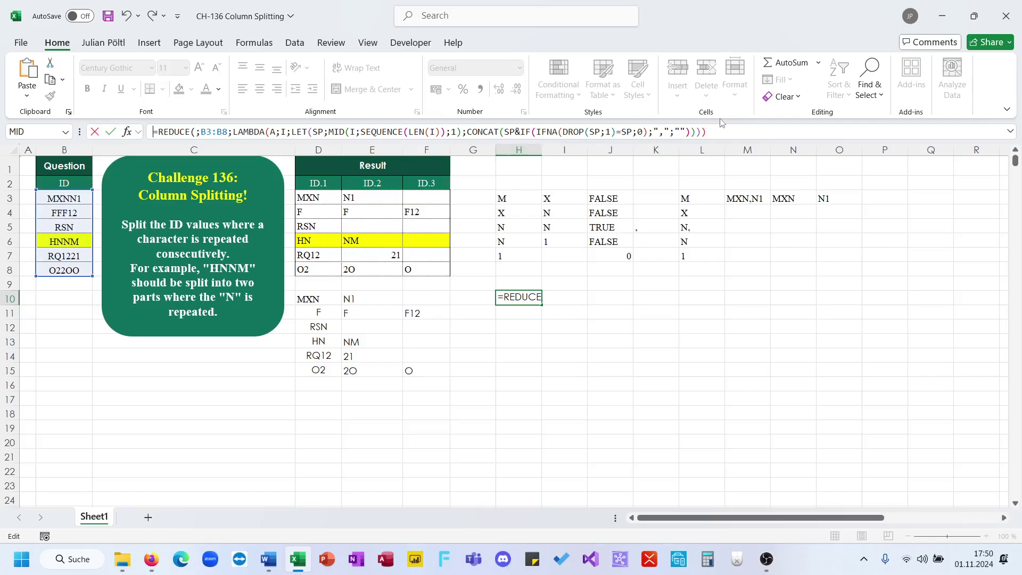
click(723, 133)
text())
key(ctrl+Return)
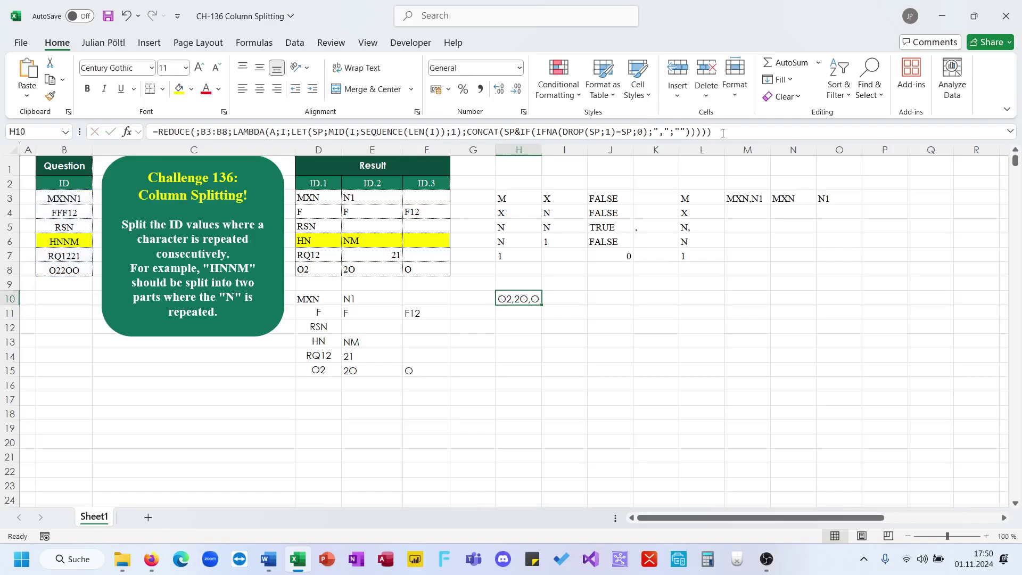
Wrap the LET part of the REDUCE formula in H10 in VSTACK with A as its first array
click(308, 267)
click(519, 298)
click(236, 134)
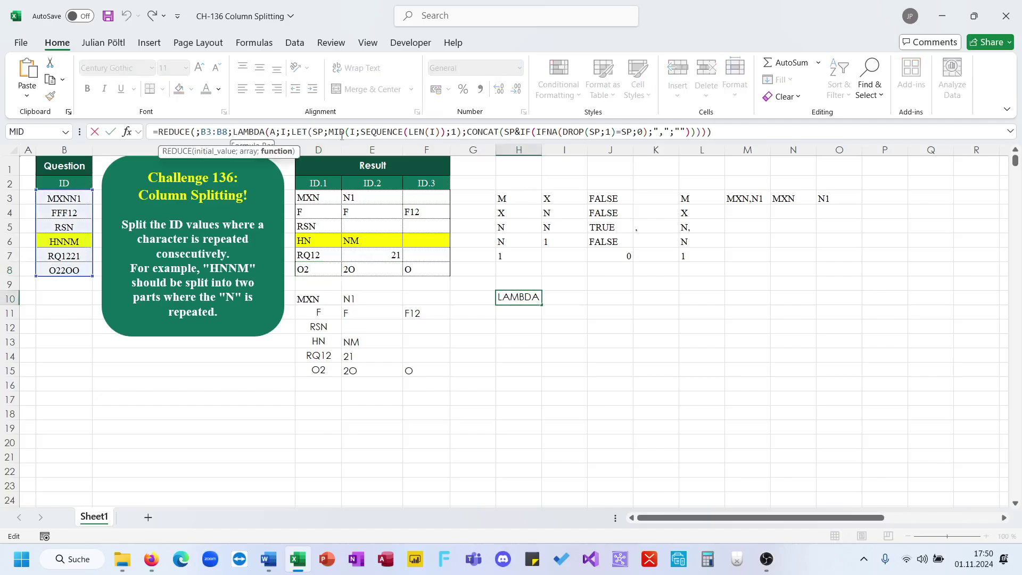
click(293, 133)
text(VSTACK(A;)
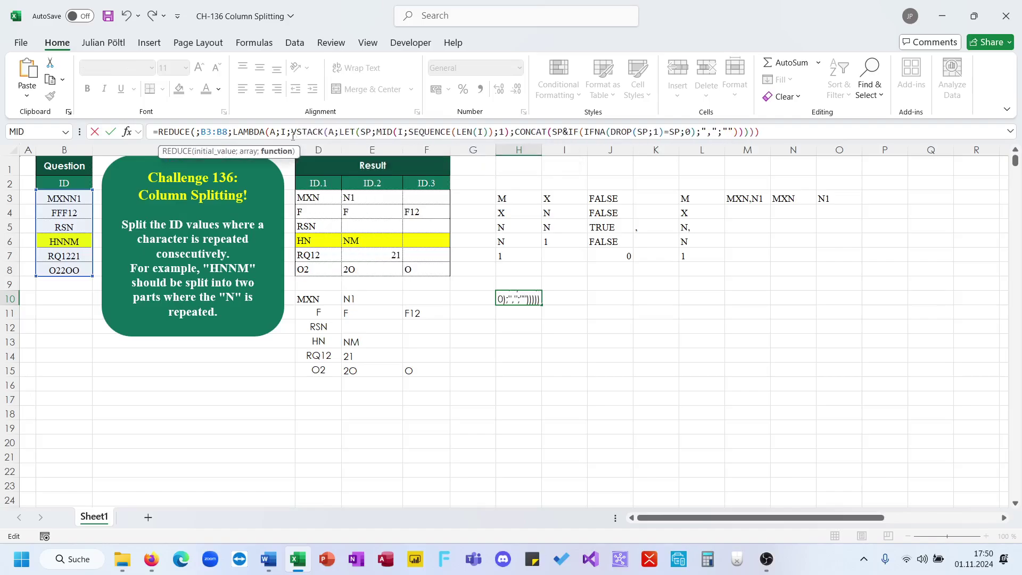
key(Return)
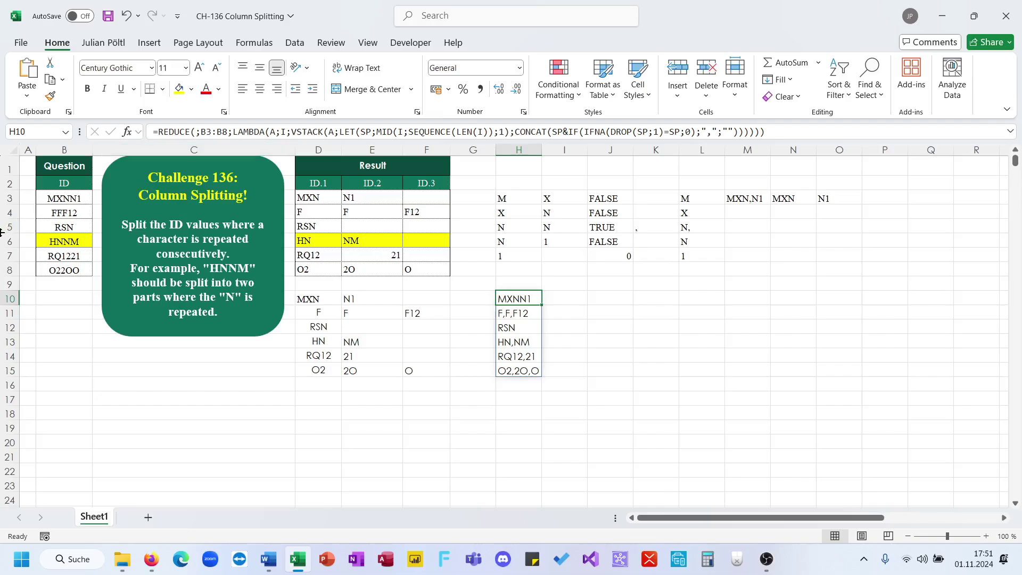
Insert the TEXTSPLIT function directly before CONCAT in the REDUCE formula in H10
drag(67, 205, 70, 269)
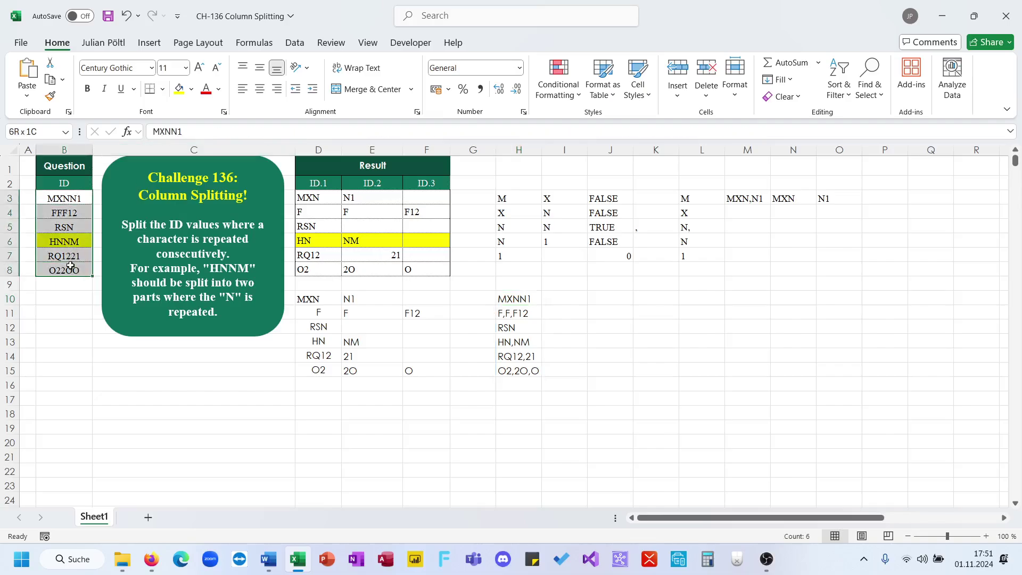
double_click(501, 296)
click(414, 132)
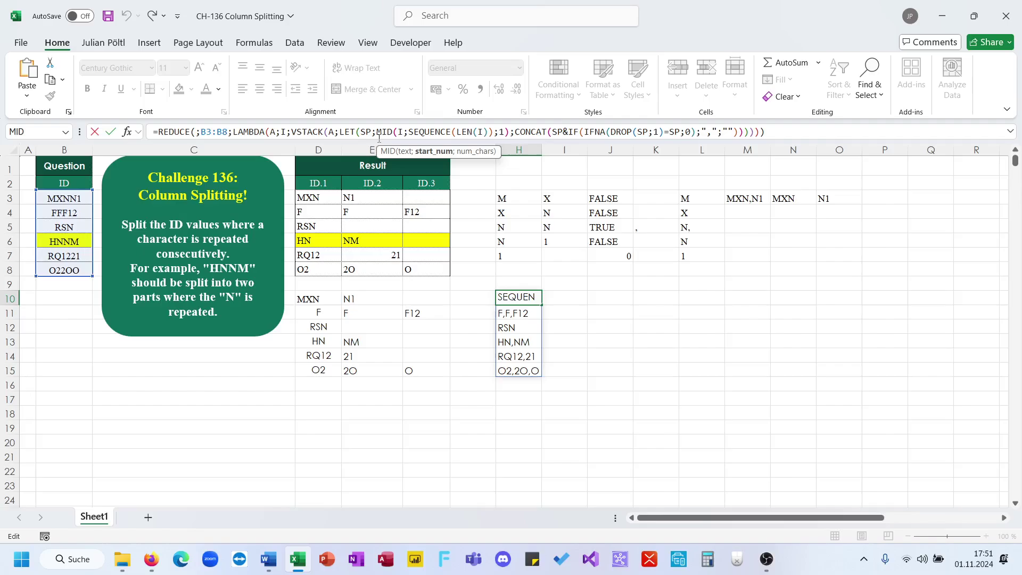
click(376, 132)
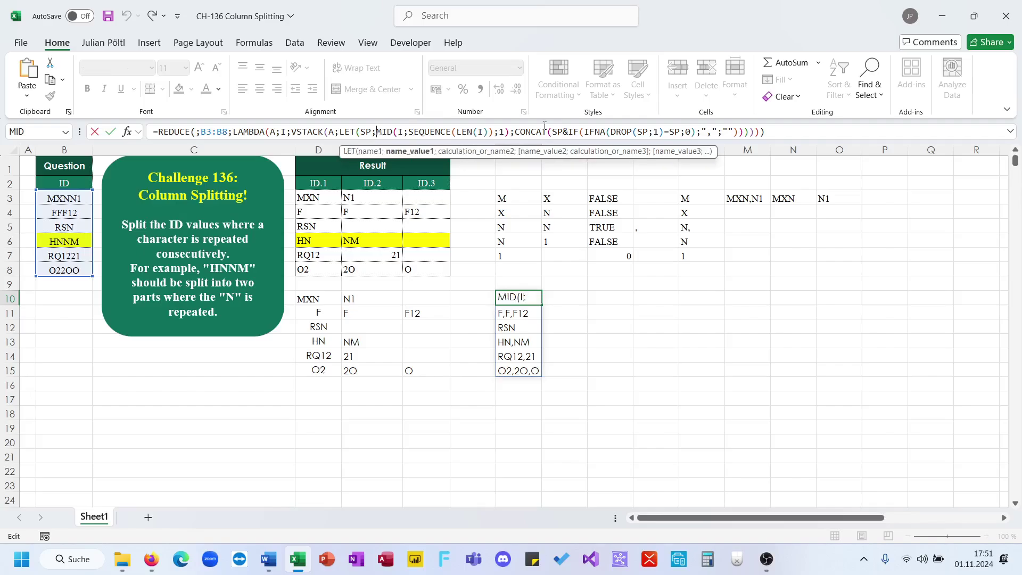
click(515, 134)
text(texts)
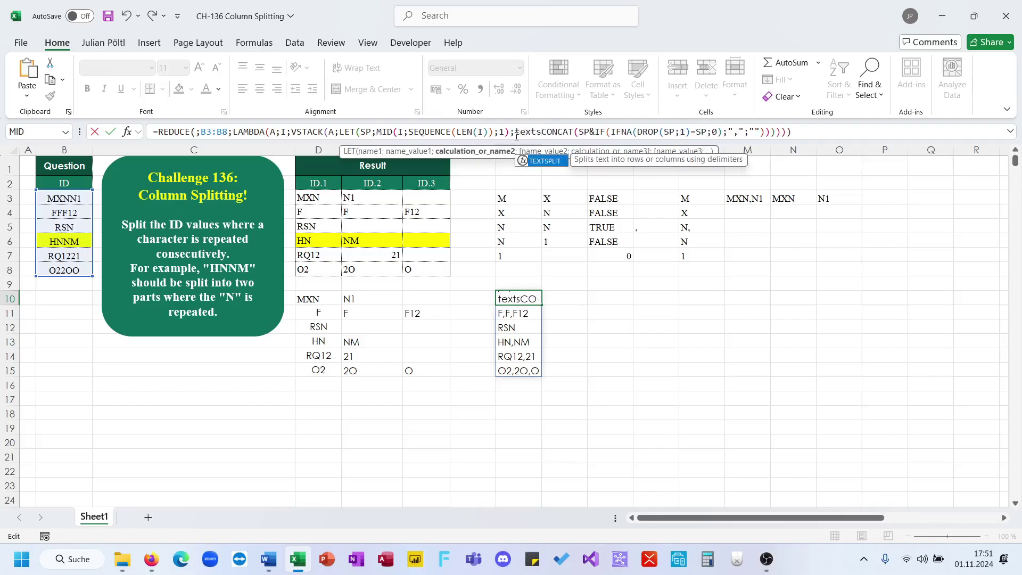
key(Tab)
Give TEXTSPLIT in H10 the column delimiter "," and complete the formula's closing parentheses
click(853, 136)
key(BackSpace)
key(BackSpace)
key(BackSpace)
text(;")
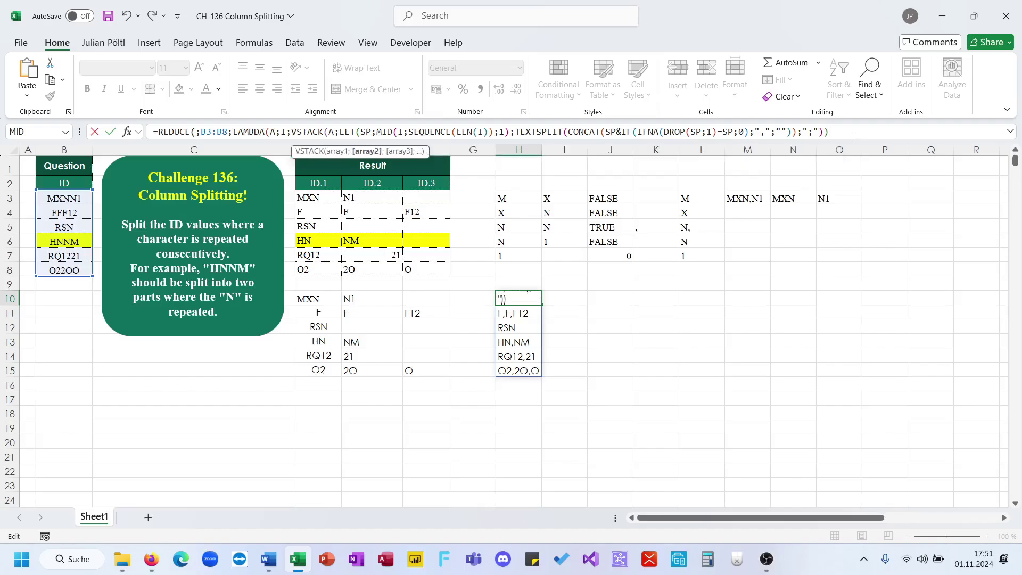
text(,")
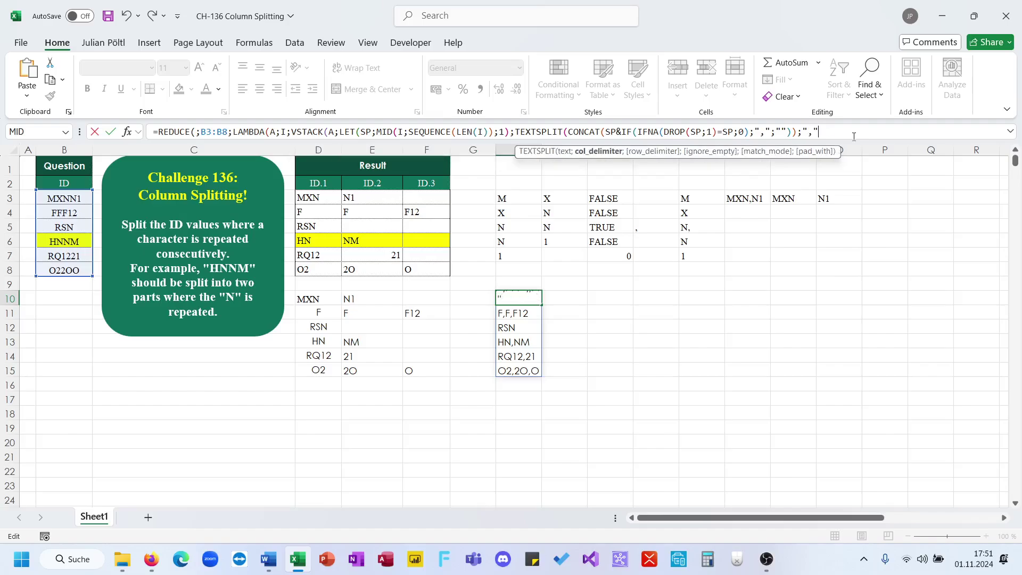
text())))))
key(Return)
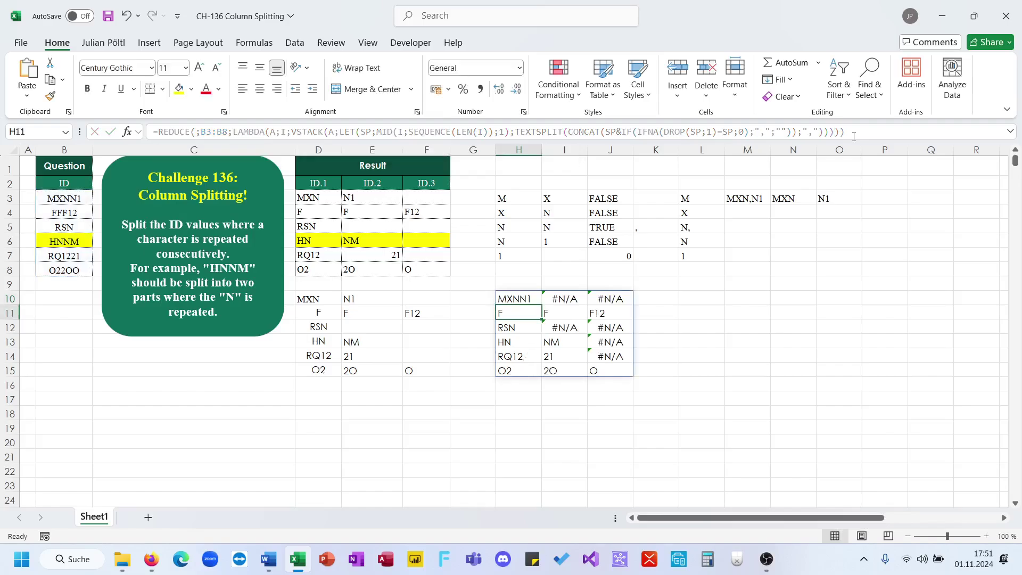
Try to wrap TEXTSPLIT inside the H10 formula in IFNA with "" as the replacement value
key(Up)
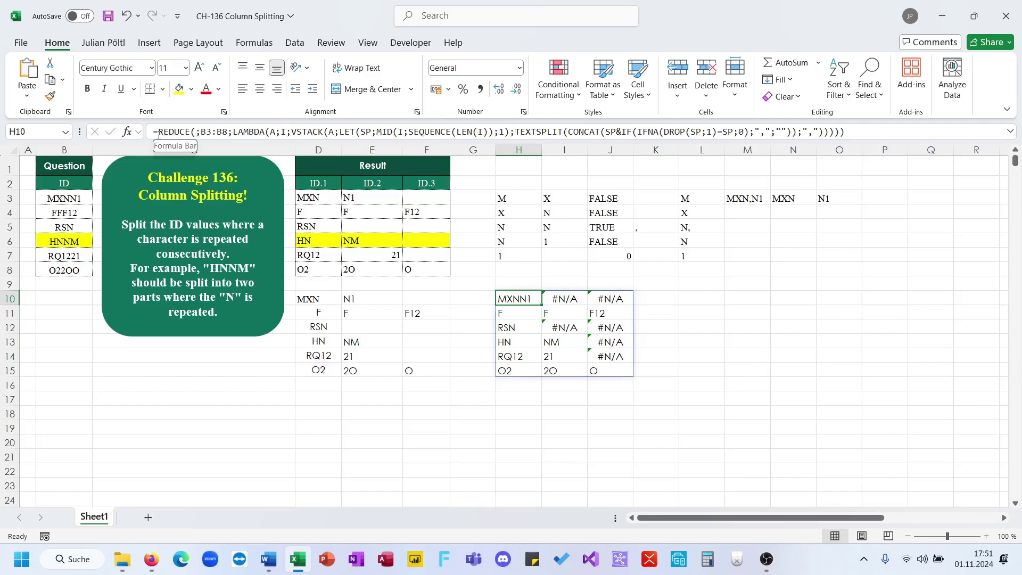
click(513, 132)
text(ifm)
key(ctrl+Return)
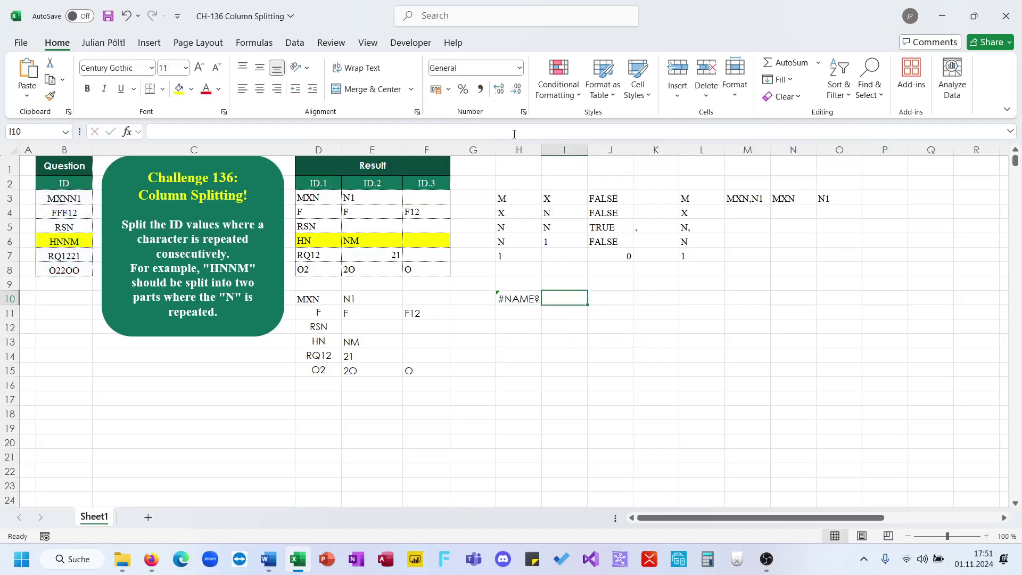
click(530, 130)
key(BackSpace)
text(n)
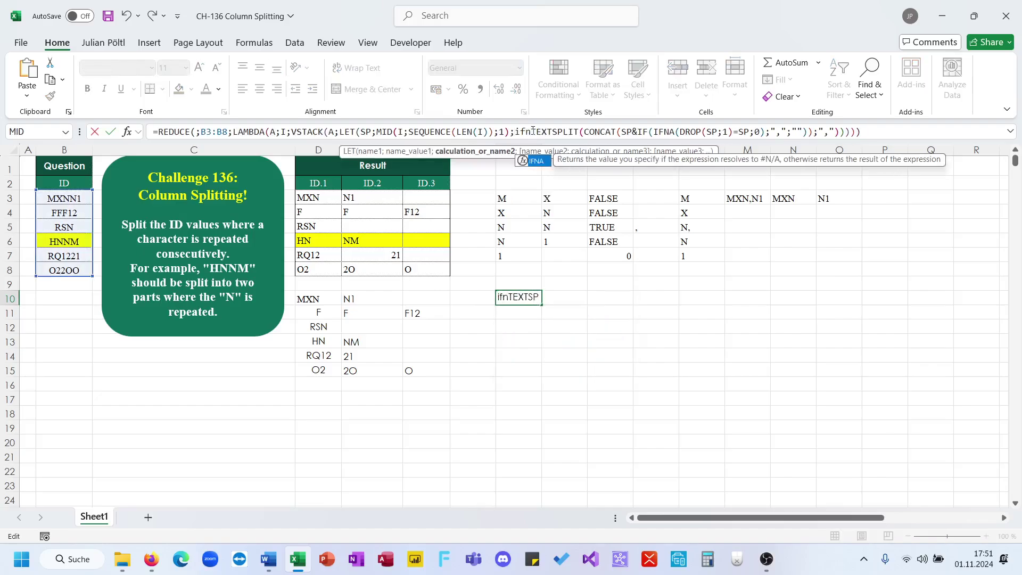
key(Tab)
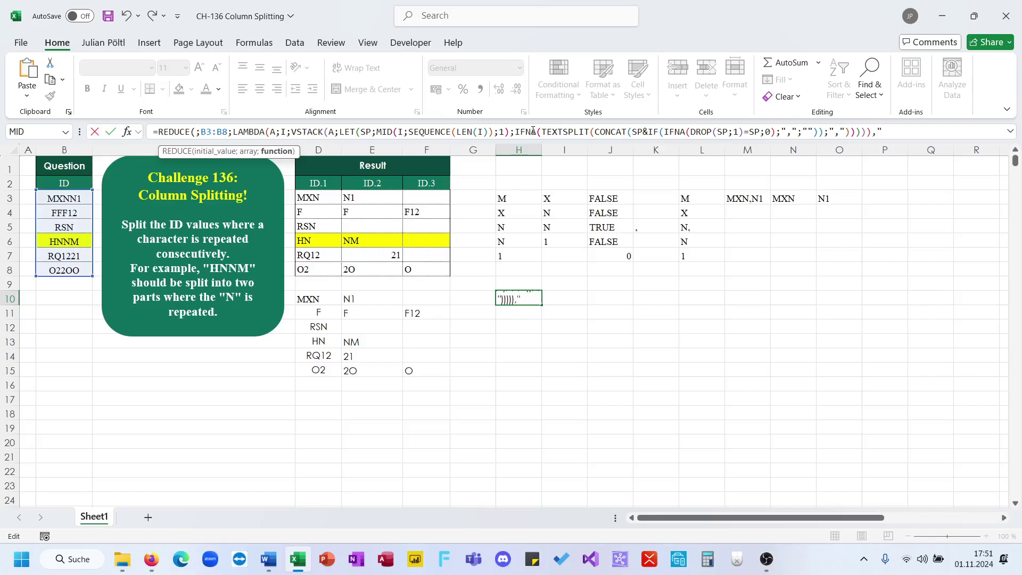
text(")
key(BackSpace)
key(BackSpace)
key(BackSpace)
text(;"")
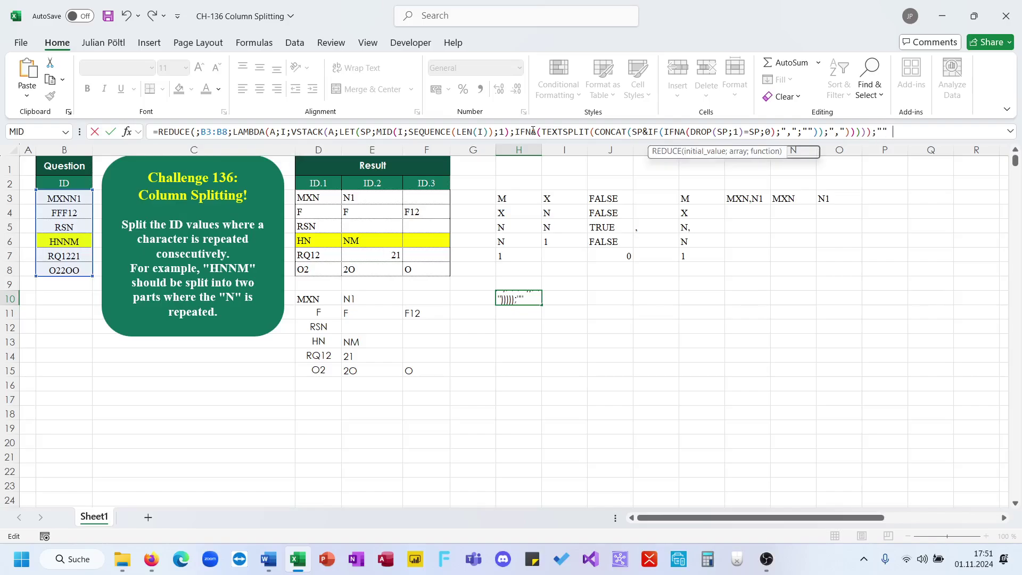
text())
key(BackSpace)
key(Return)
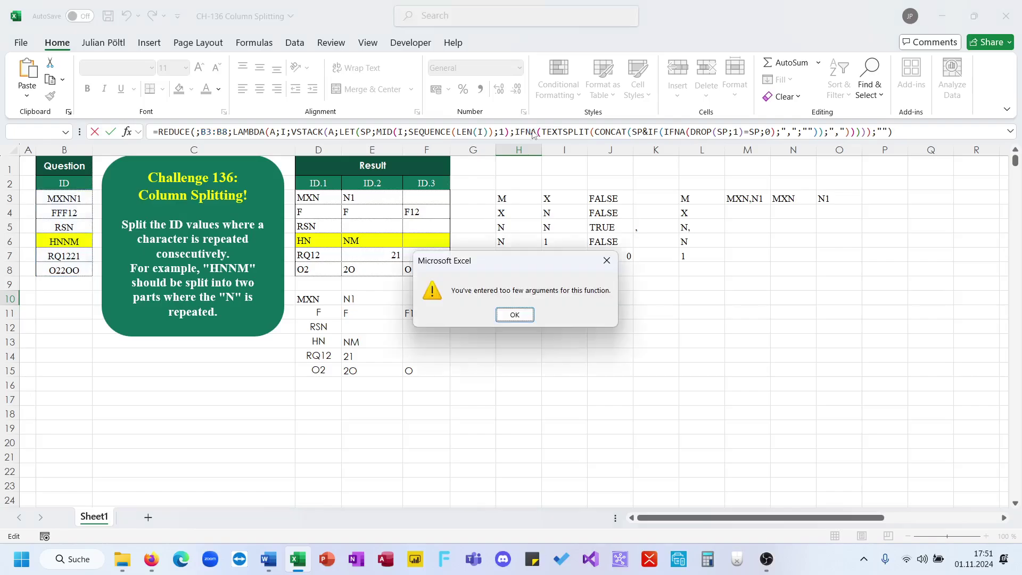
key(Escape)
key(Escape)
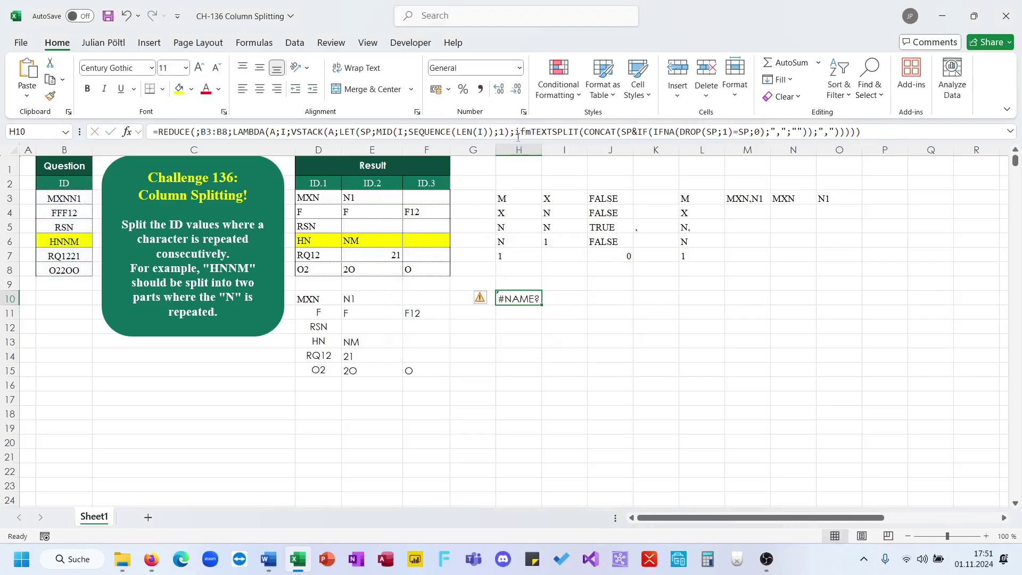
Remove the stray "ifm" in front of TEXTSPLIT in the H10 formula
click(526, 132)
key(BackSpace)
key(BackSpace)
key(Delete)
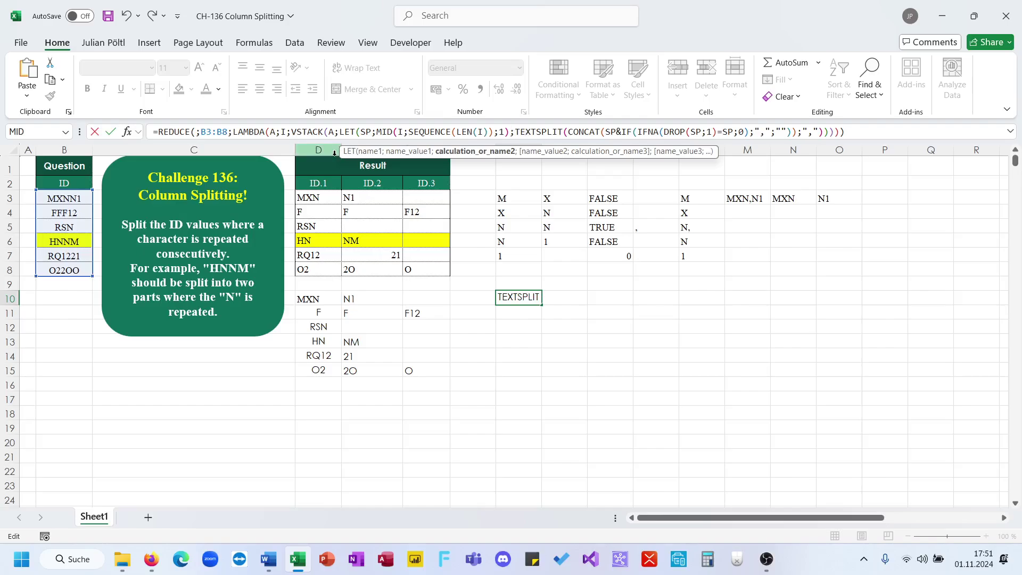
Wrap VSTACK in the H10 formula in IFNA with "" as the replacement value and close all parentheses
click(293, 132)
text(if)
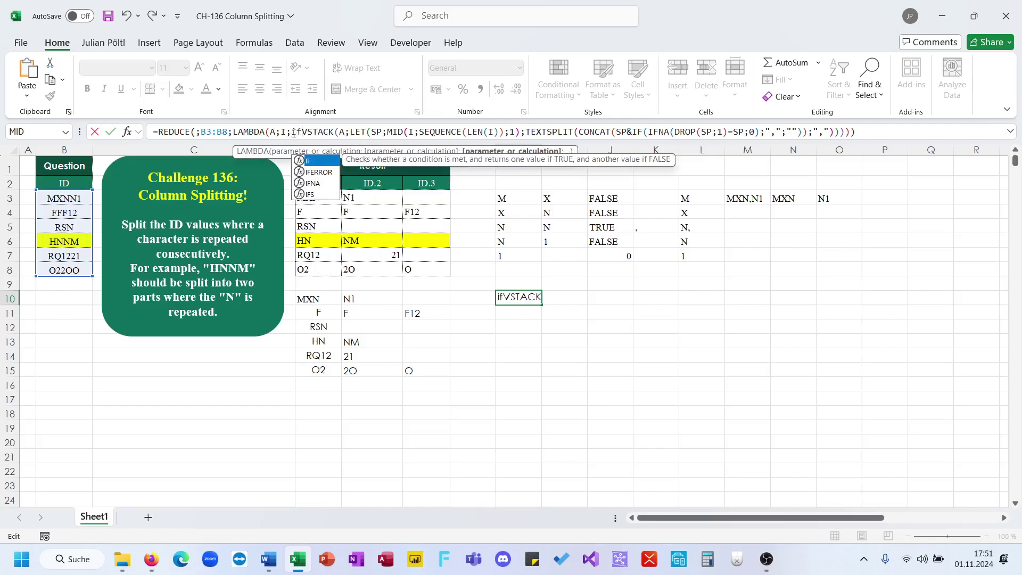
key(Down)
key(Tab)
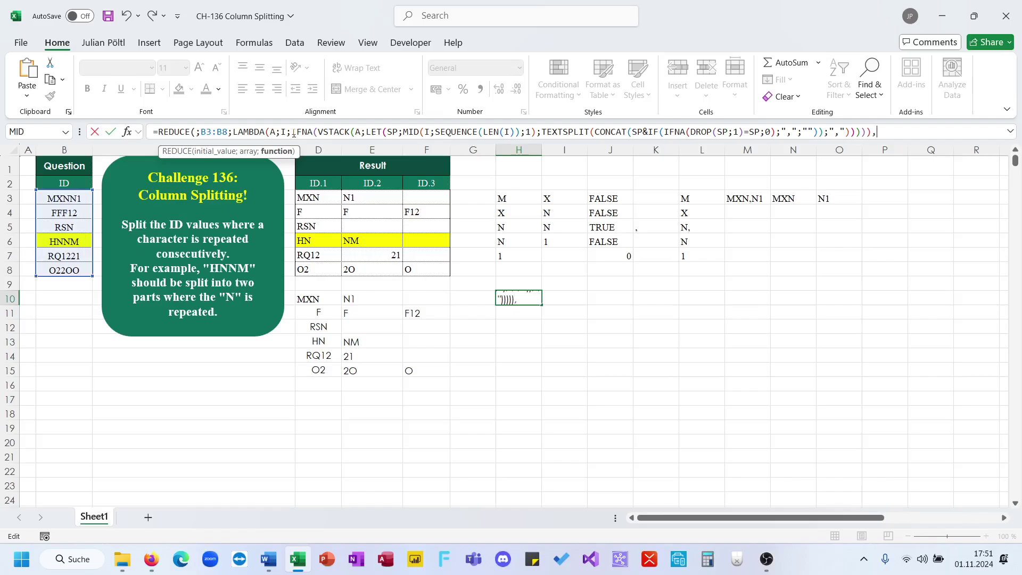
key(End)
key(BackSpace)
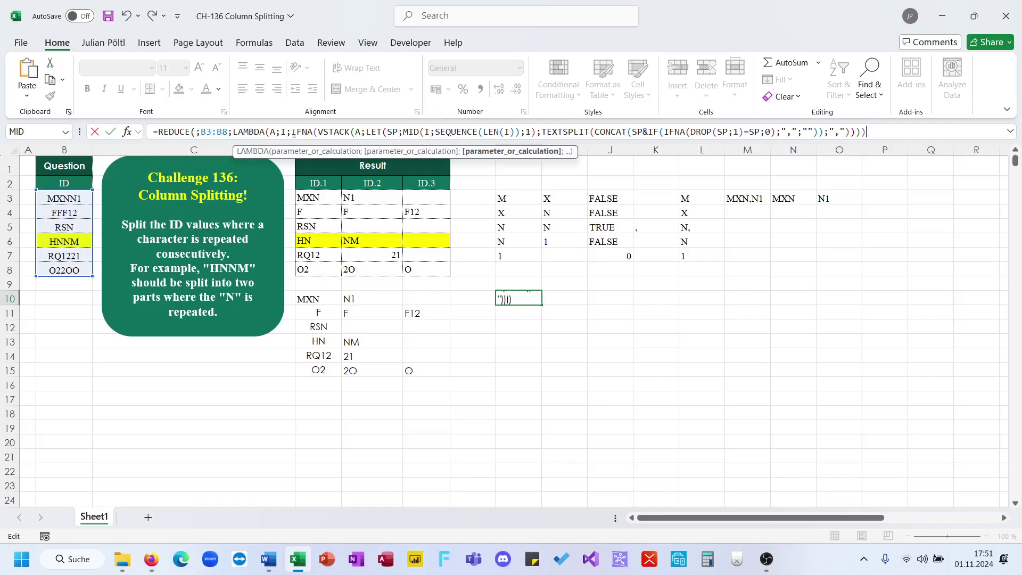
key(BackSpace)
text(;""))))
key(Return)
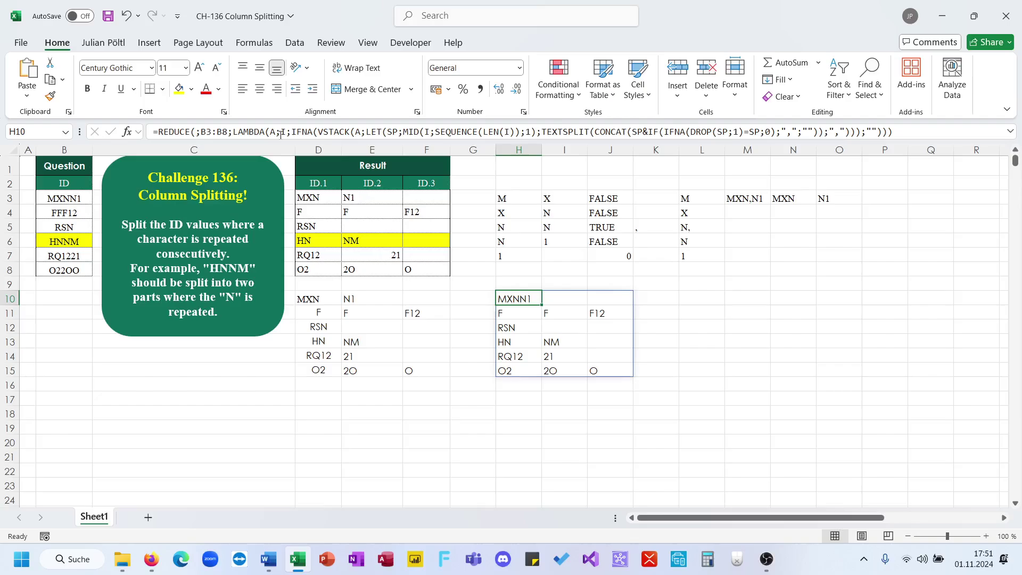
Set the initial value of REDUCE in H10 to the header range D2:F2
click(194, 132)
drag(318, 183, 429, 183)
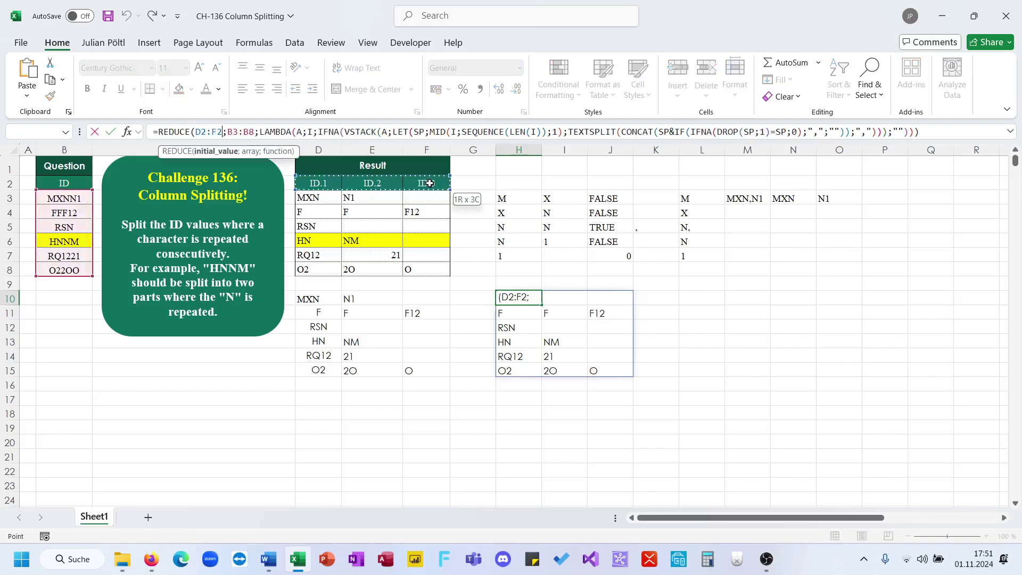
key(Return)
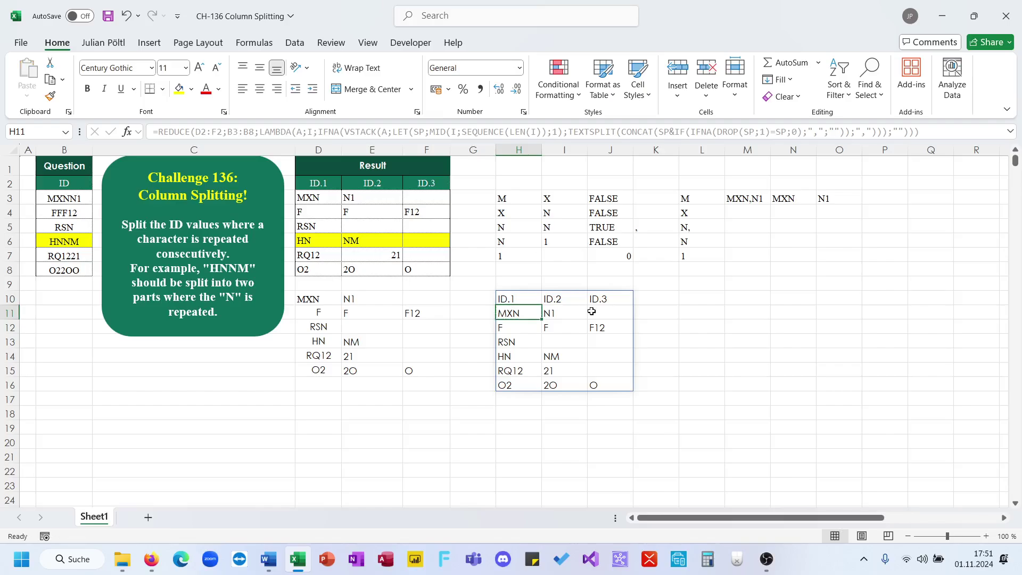
Replace D2:F2 as the initial value of REDUCE in H10 with "ID"&SEQUENCE(;3)
click(527, 300)
double_click(243, 132)
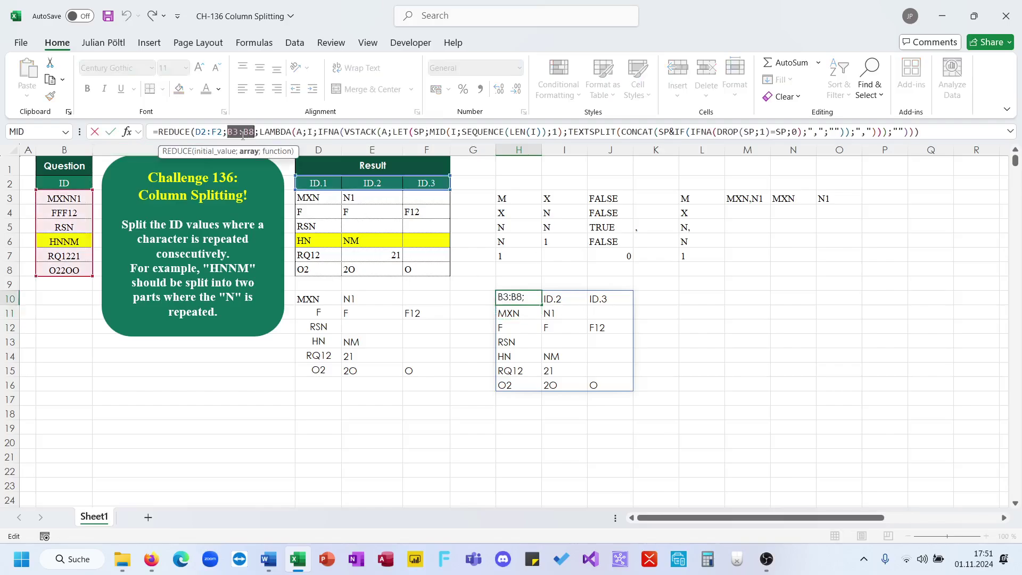
double_click(201, 131)
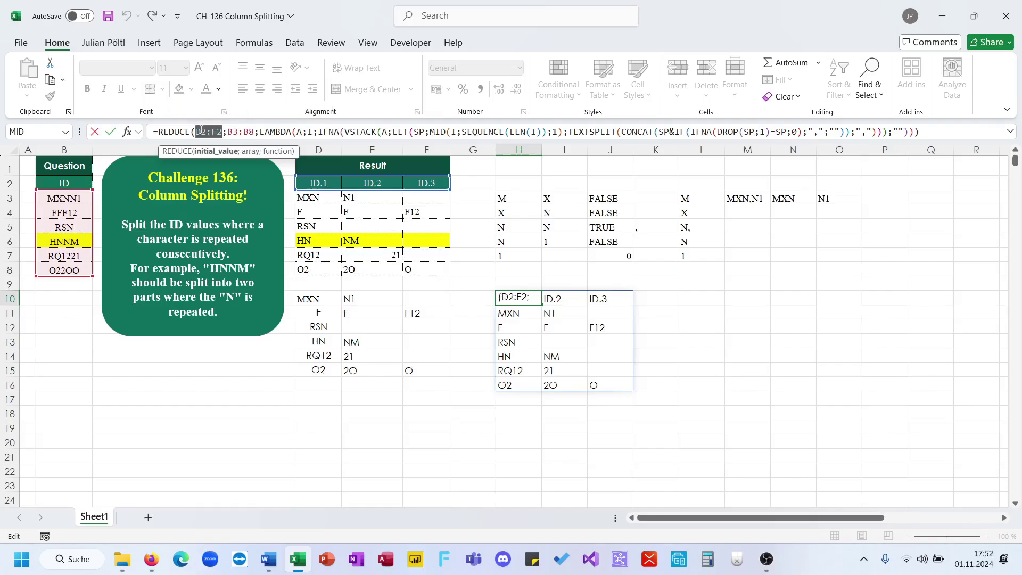
text("ID")
text(&SEQUENCE()
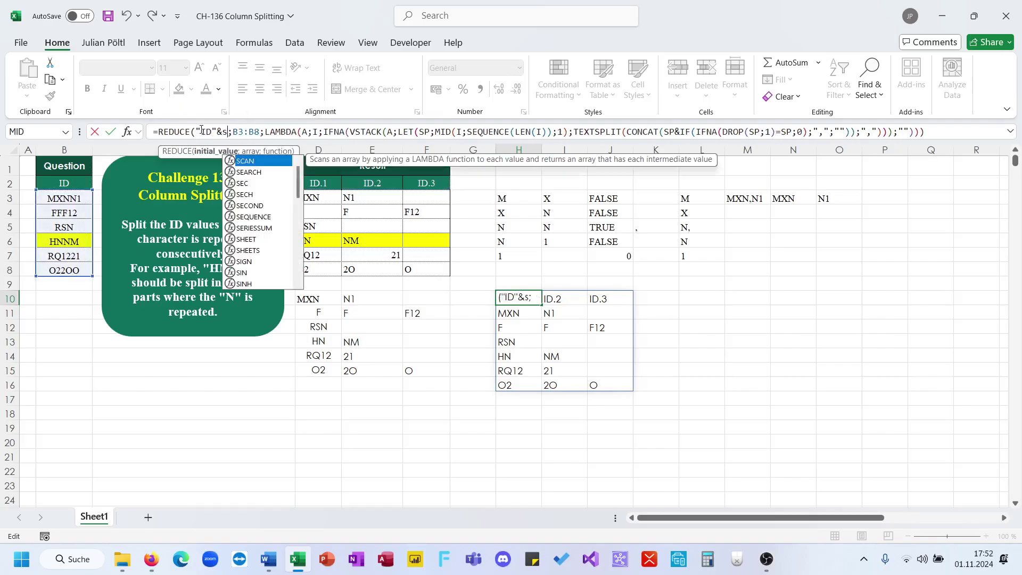
text(;3))
key(ctrl+Return)
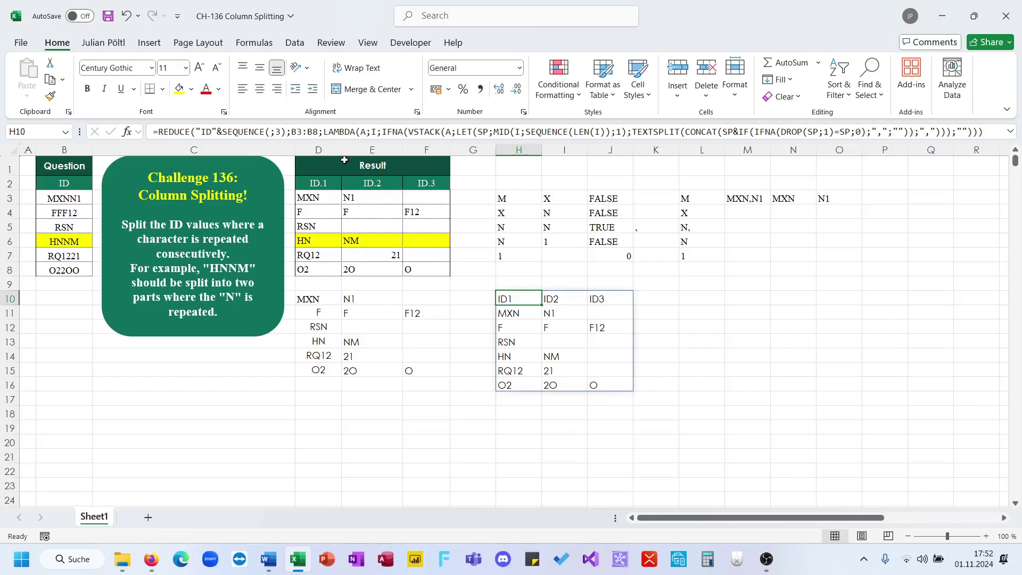
Clear the helper calculations in H3:O9 above the REDUCE result
click(318, 302)
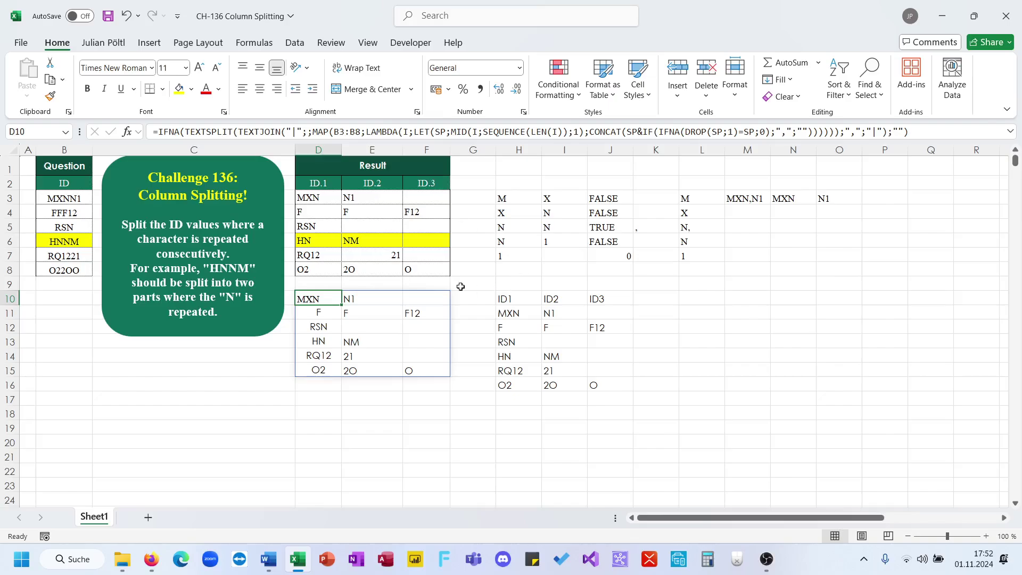
click(504, 298)
drag(501, 181, 862, 294)
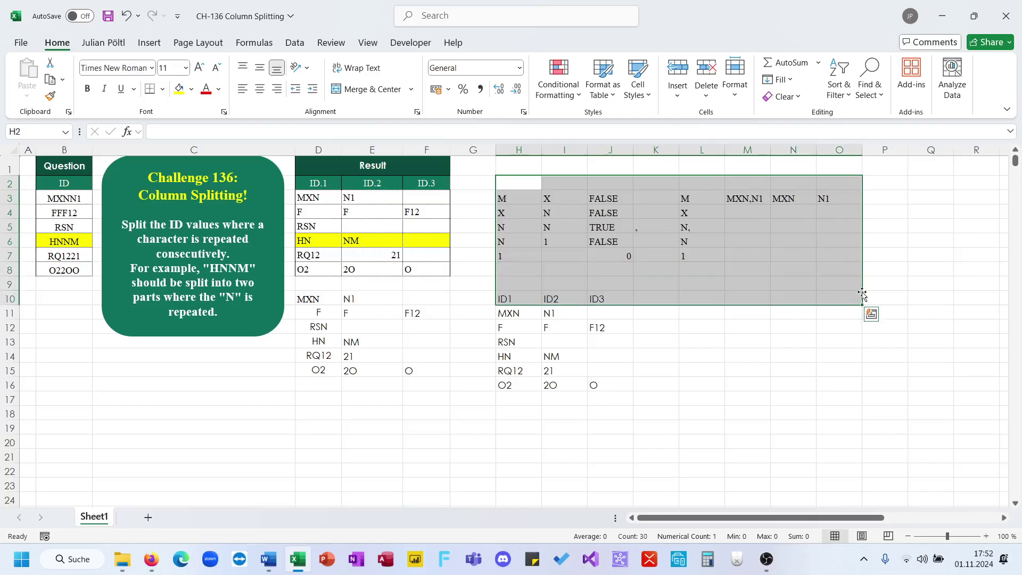
right_click(841, 272)
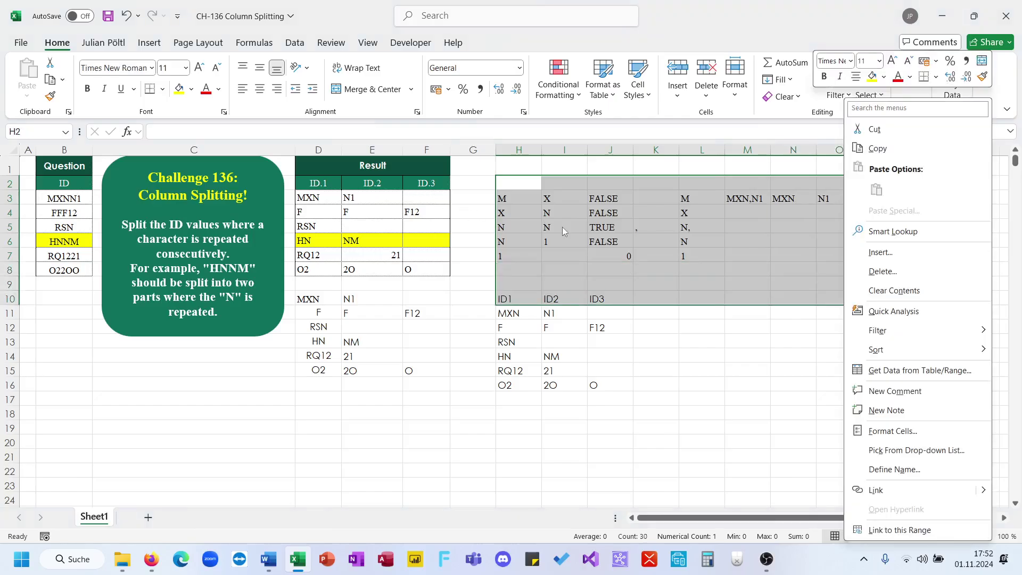
key(Escape)
drag(512, 198, 845, 286)
key(Delete)
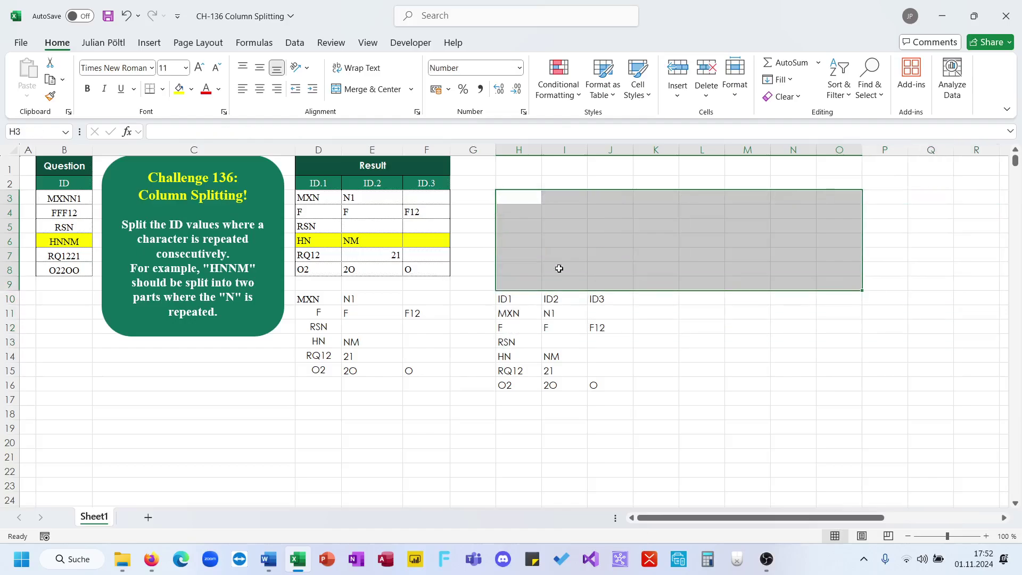
Move the REDUCE formula from H10 to H9 and change the font colour of I9 to black
click(507, 307)
drag(513, 300, 518, 285)
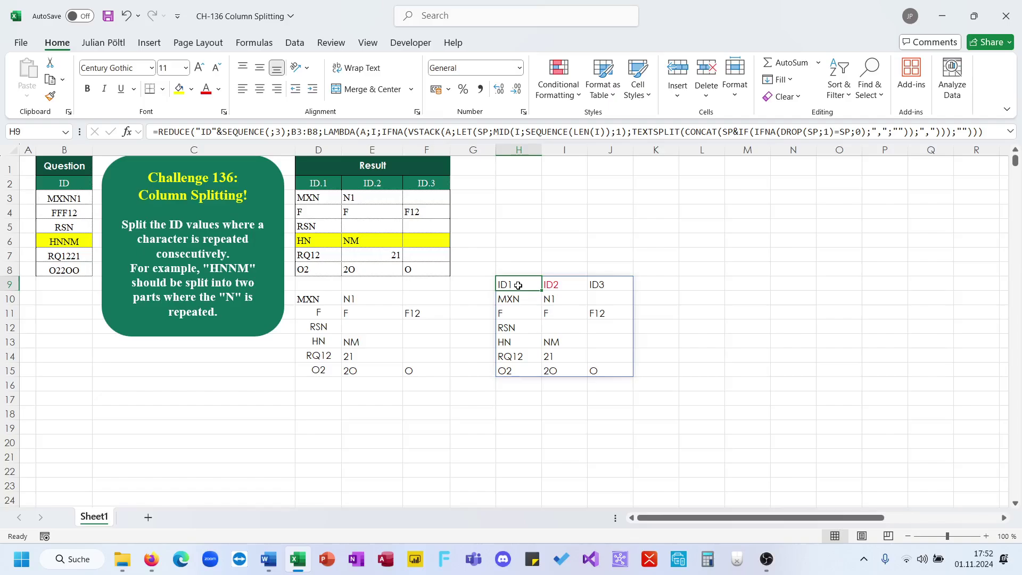
click(548, 284)
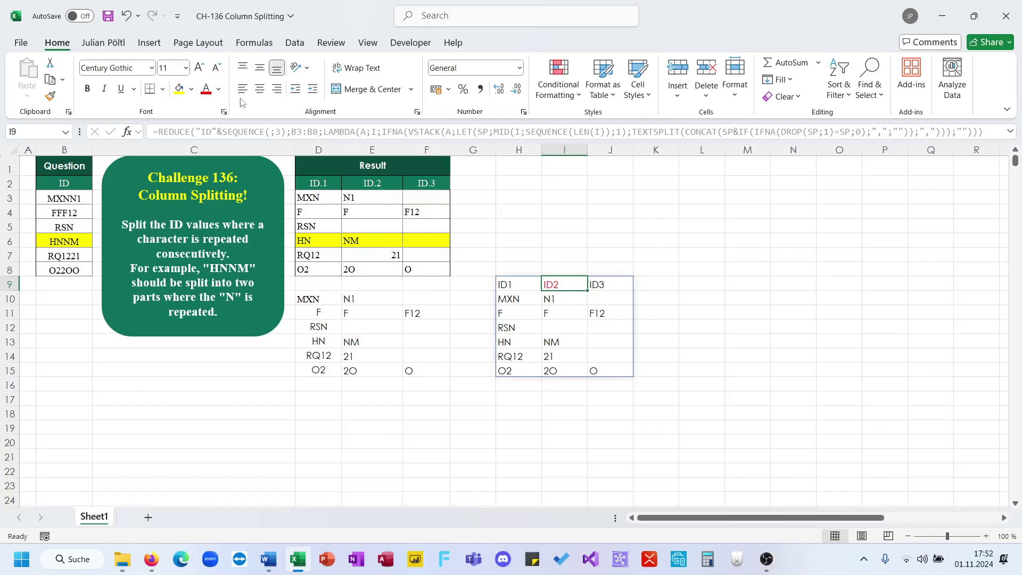
click(219, 89)
click(229, 134)
click(564, 211)
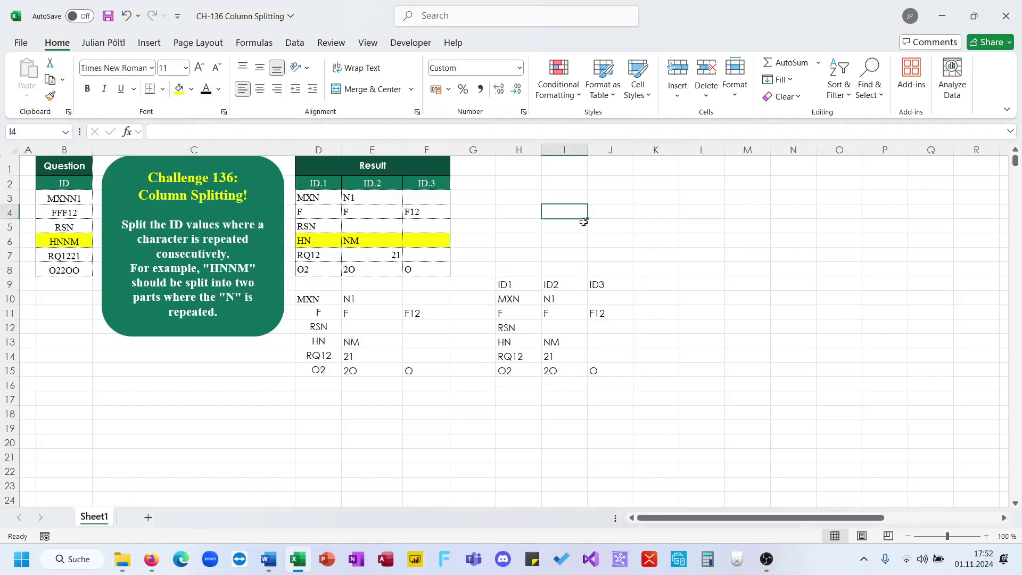
click(766, 558)
click(862, 409)
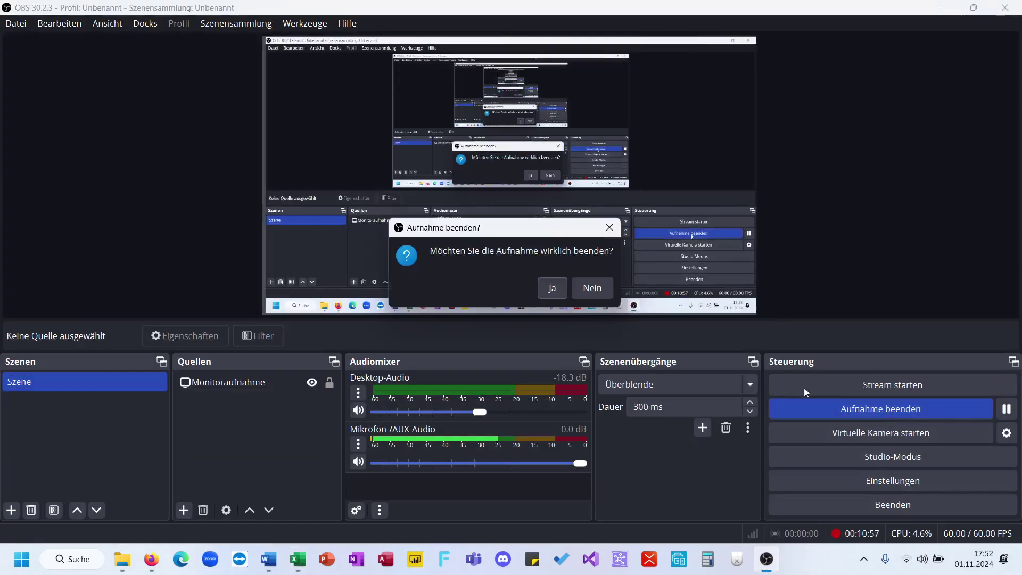